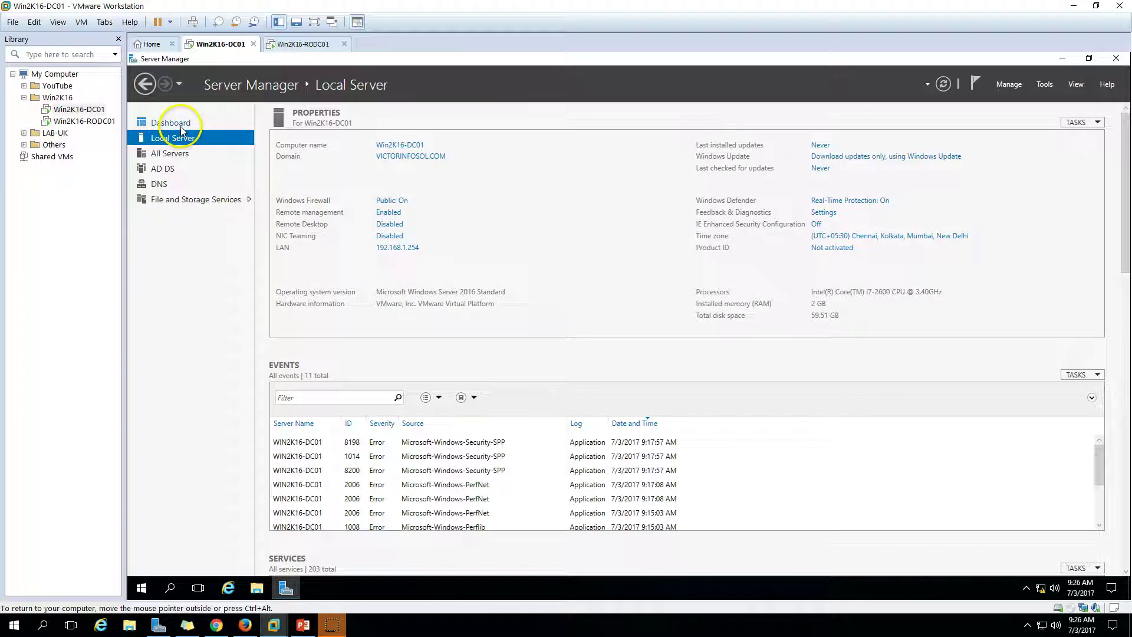
Open Active Directory Users and Computers on Win2K16-DC01 and view the Domain Controllers container of VICTORINFOSOL.COM.
{"action": "left_click", "coordinate": [180, 126]}
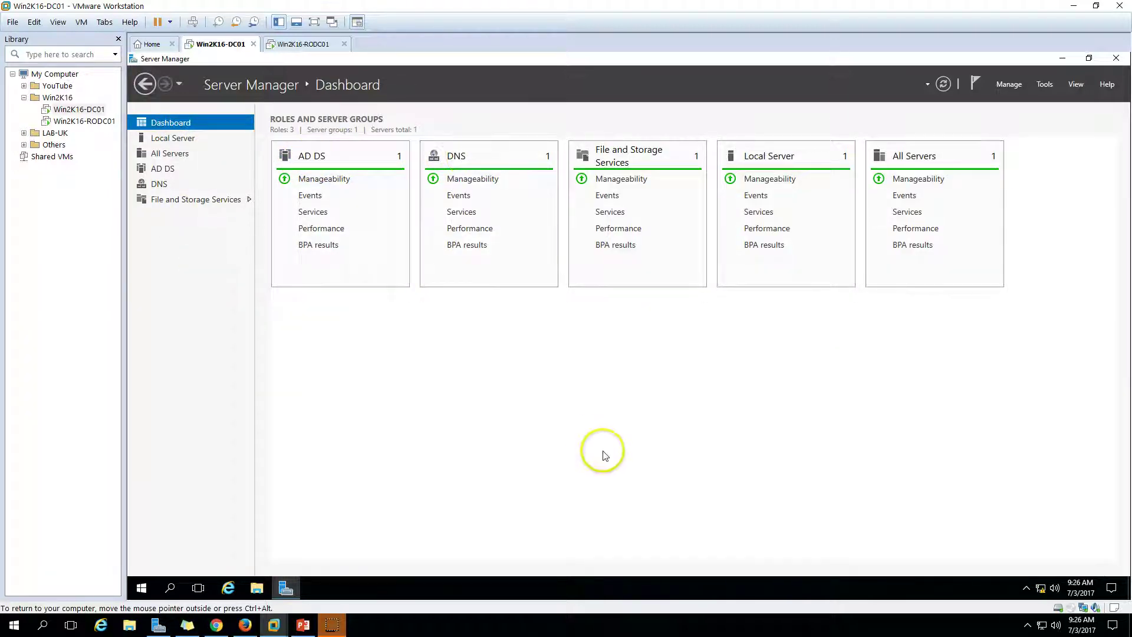
{"action": "left_click", "coordinate": [1045, 83]}
{"action": "left_click", "coordinate": [1033, 155]}
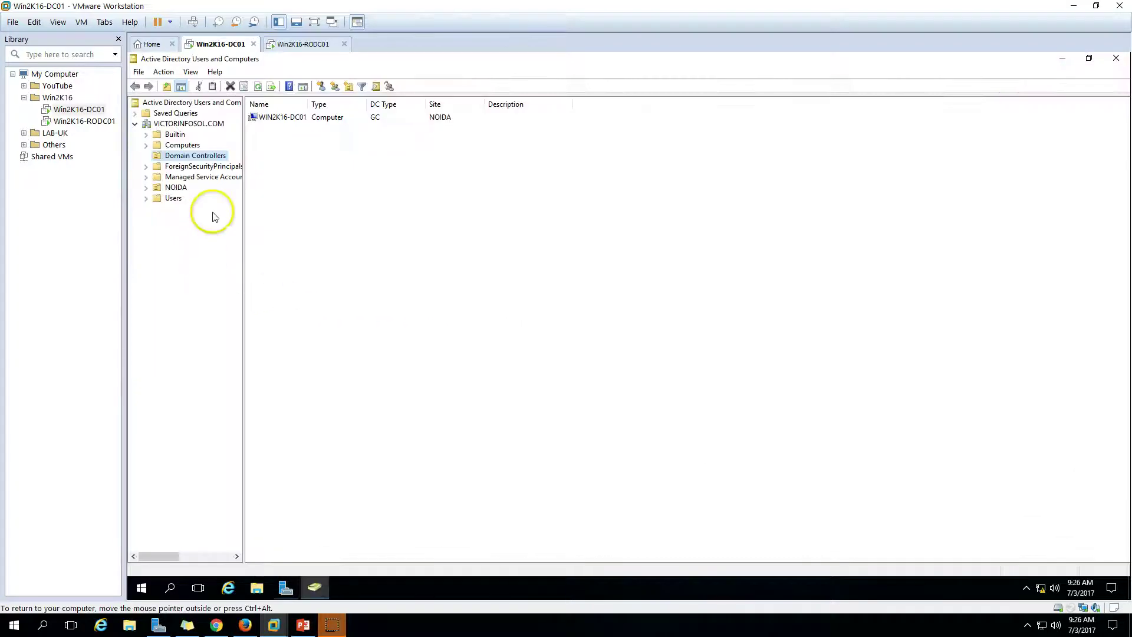
{"action": "left_click", "coordinate": [188, 124]}
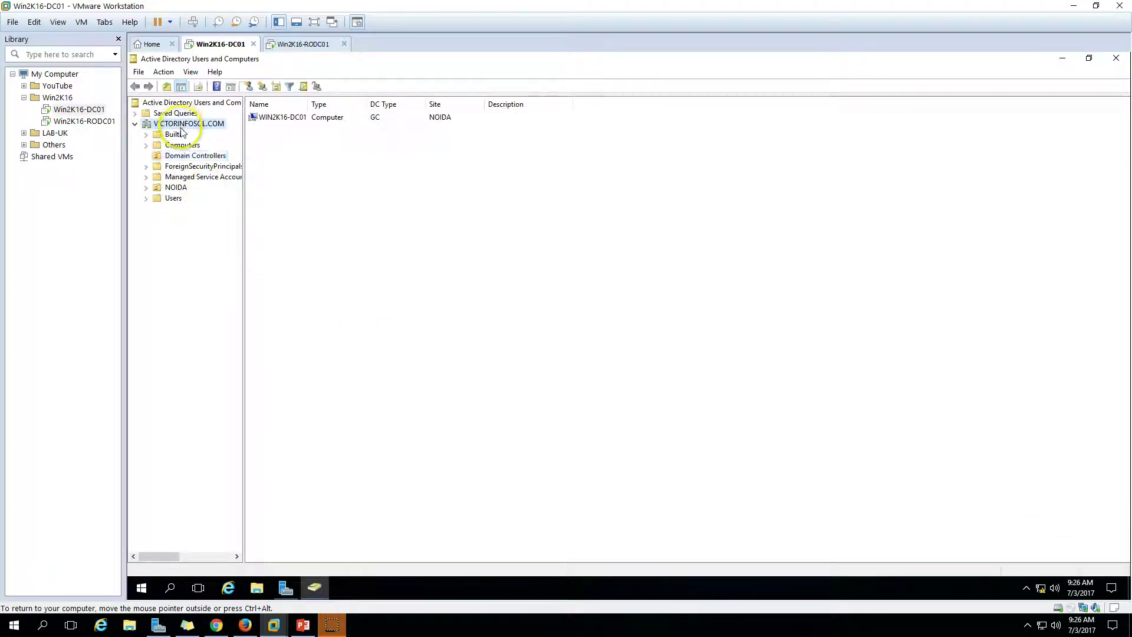
{"action": "left_click", "coordinate": [191, 155]}
{"action": "left_click", "coordinate": [328, 116]}
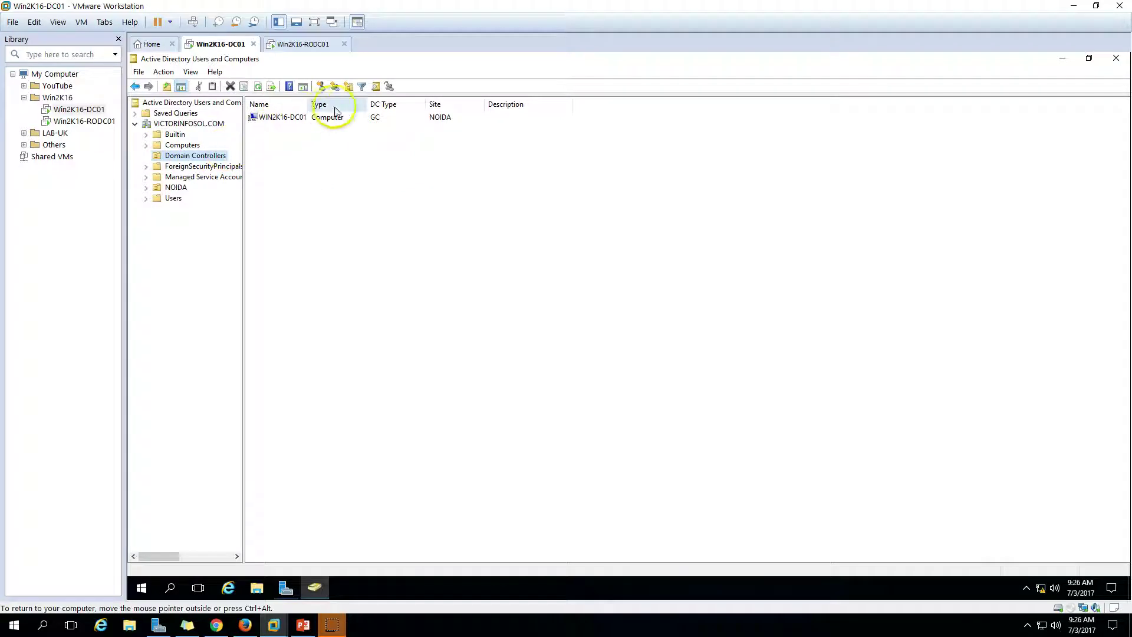
Widen the Name column of the Domain Controllers list so the full computer name fits.
{"action": "mouse_move", "coordinate": [308, 103]}
{"action": "left_mouse_down"}
{"action": "mouse_move", "coordinate": [371, 106]}
{"action": "mouse_move", "coordinate": [303, 104]}
{"action": "left_mouse_up"}
{"action": "left_click", "coordinate": [295, 118]}
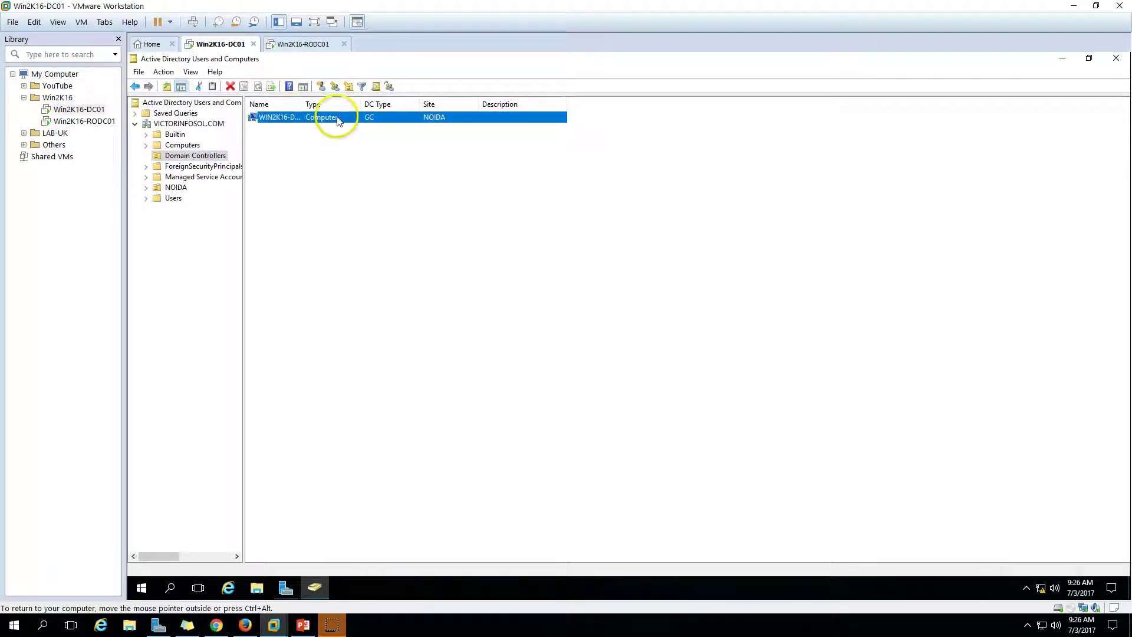
{"action": "left_click_drag", "start_coordinate": [303, 98], "coordinate": [353, 104]}
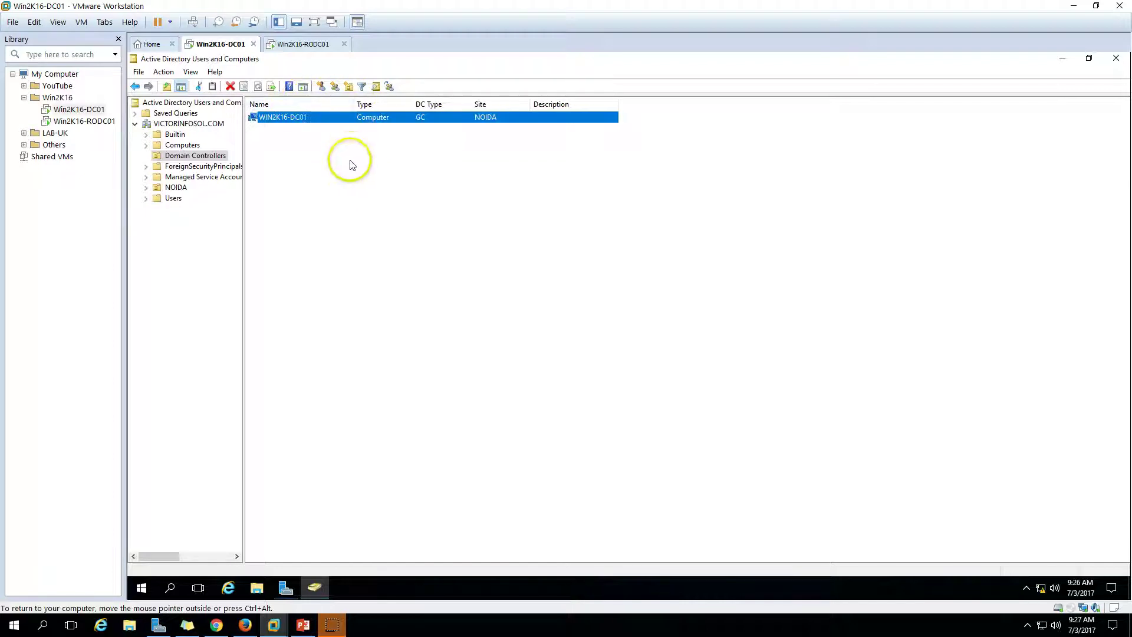
Check the DC type and operating system in the properties of the domain controller WIN2K16-DC01.
{"action": "right_click", "coordinate": [312, 117]}
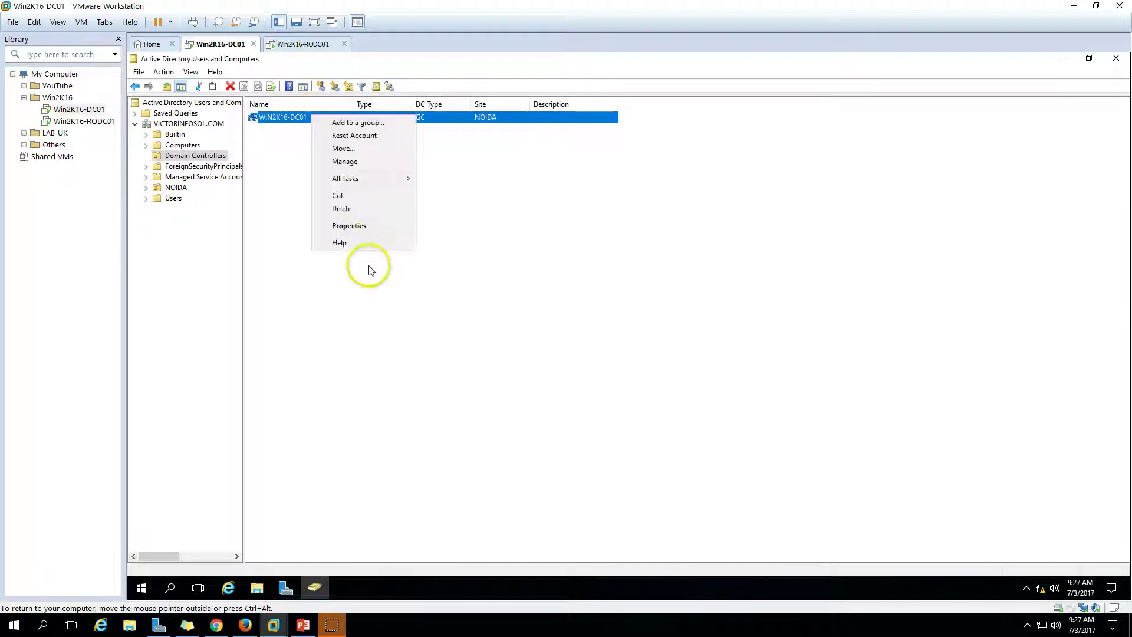
{"action": "left_click", "coordinate": [354, 226]}
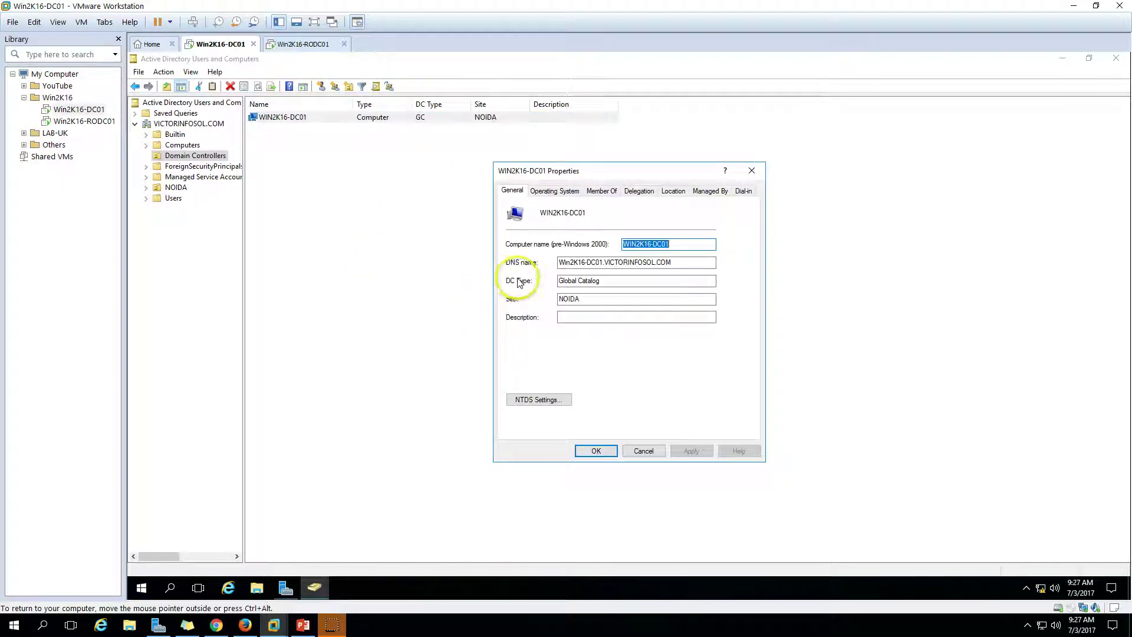
{"action": "left_click_drag", "start_coordinate": [592, 281], "coordinate": [558, 282]}
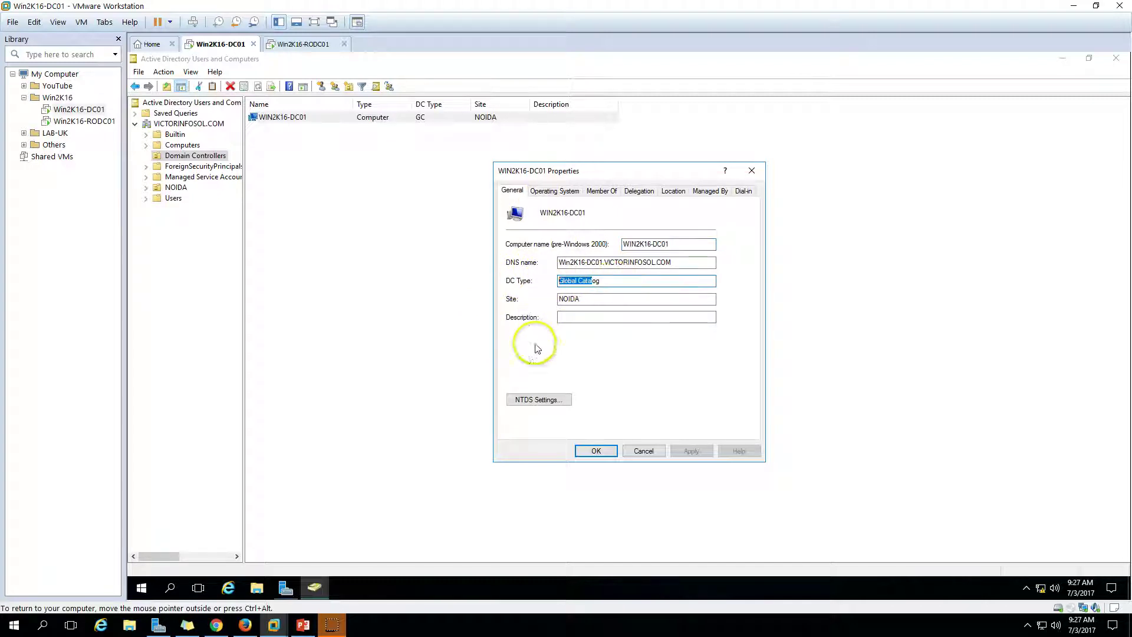
{"action": "left_click", "coordinate": [555, 190]}
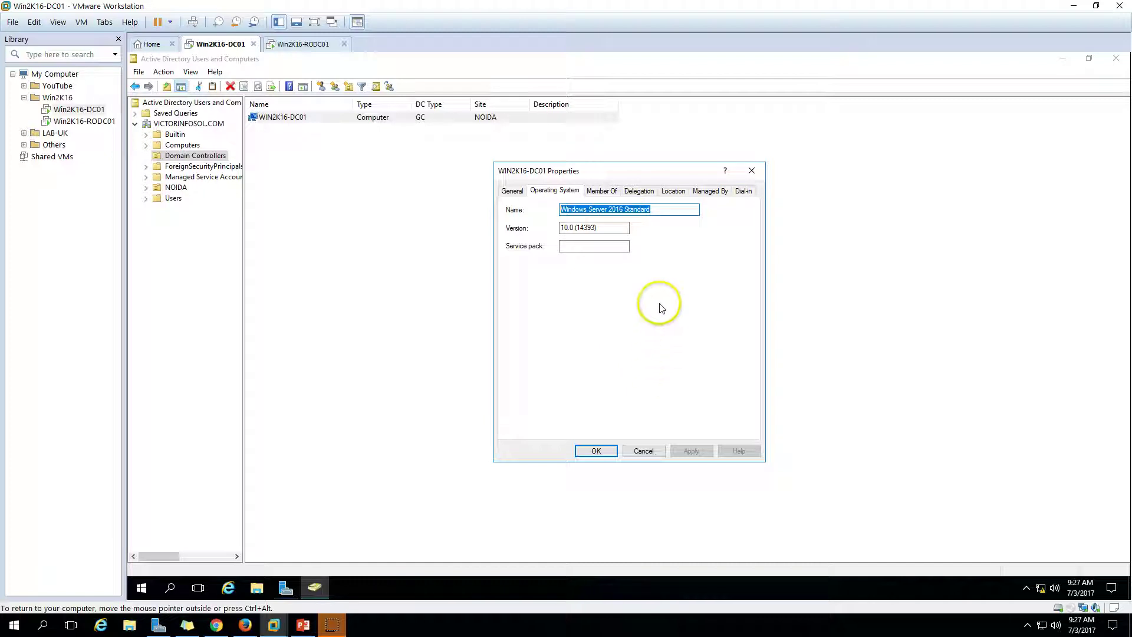
{"action": "left_click", "coordinate": [512, 191]}
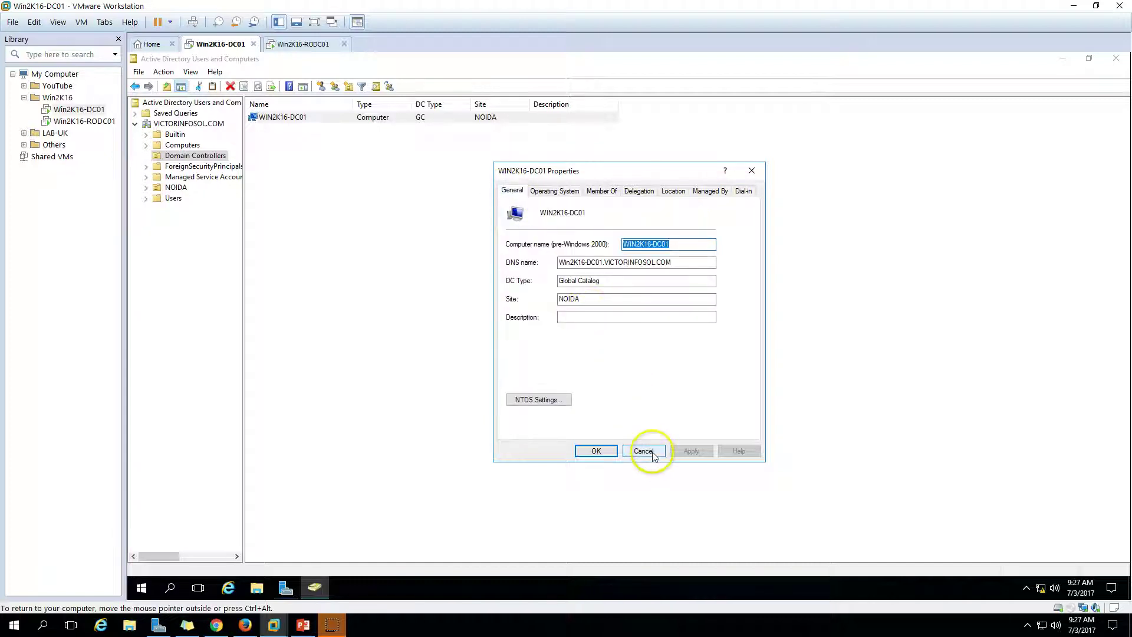
{"action": "left_click", "coordinate": [653, 454]}
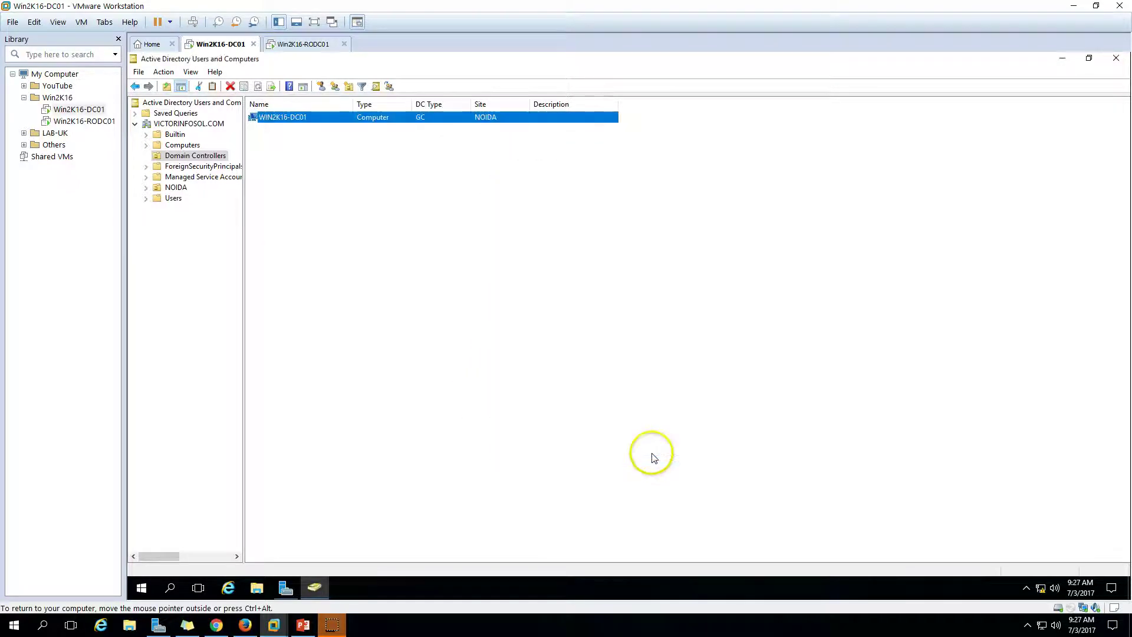
Review the demo environment slide in PowerPoint, and show the Local Server properties on the Win2K16-RODC01 virtual machine.
{"action": "left_click", "coordinate": [302, 625]}
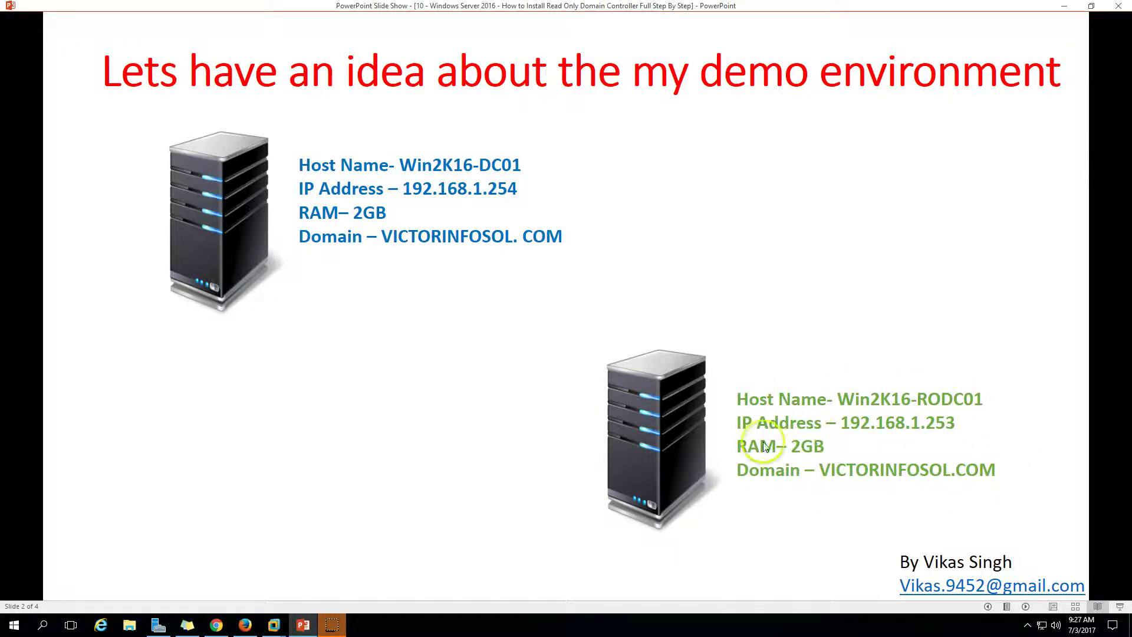
{"action": "left_click", "coordinate": [303, 625]}
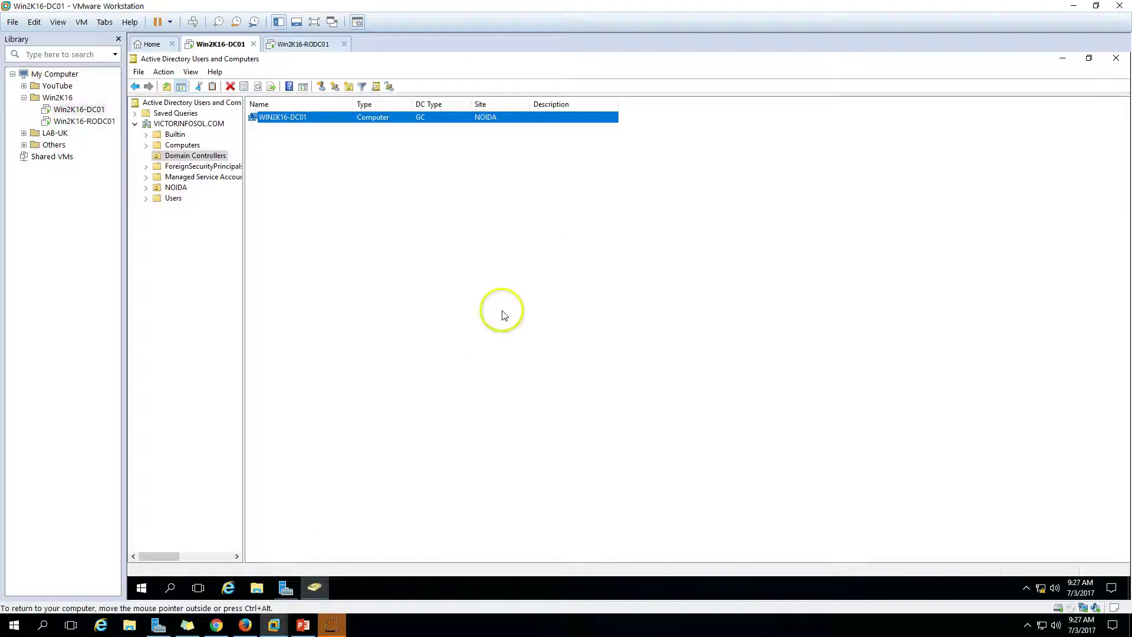
{"action": "left_click", "coordinate": [295, 43]}
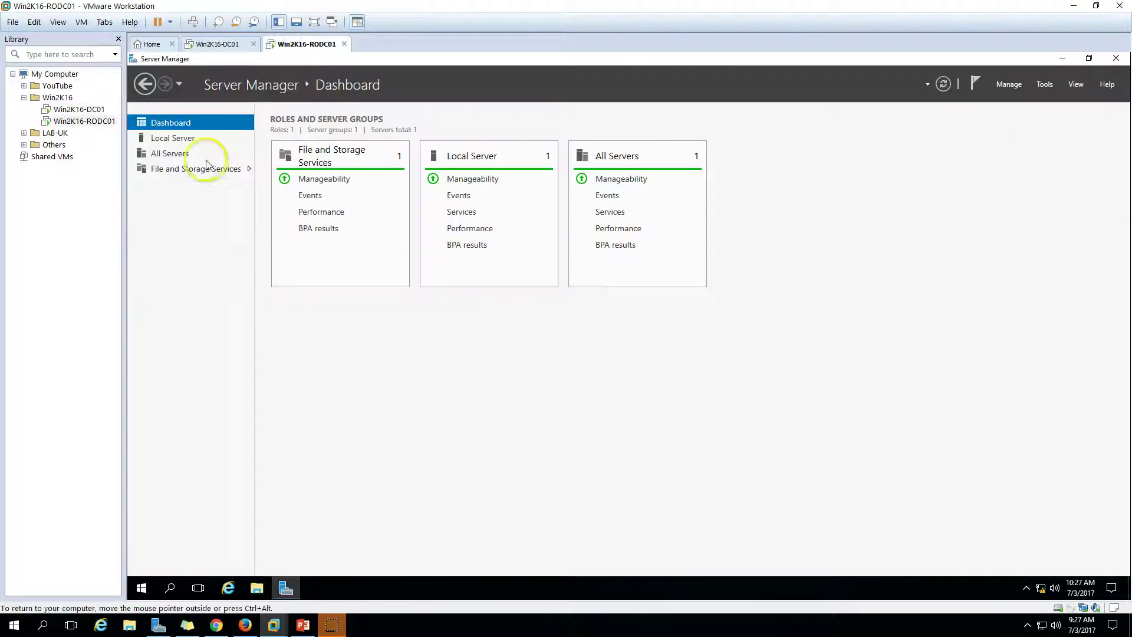
{"action": "left_click", "coordinate": [191, 141]}
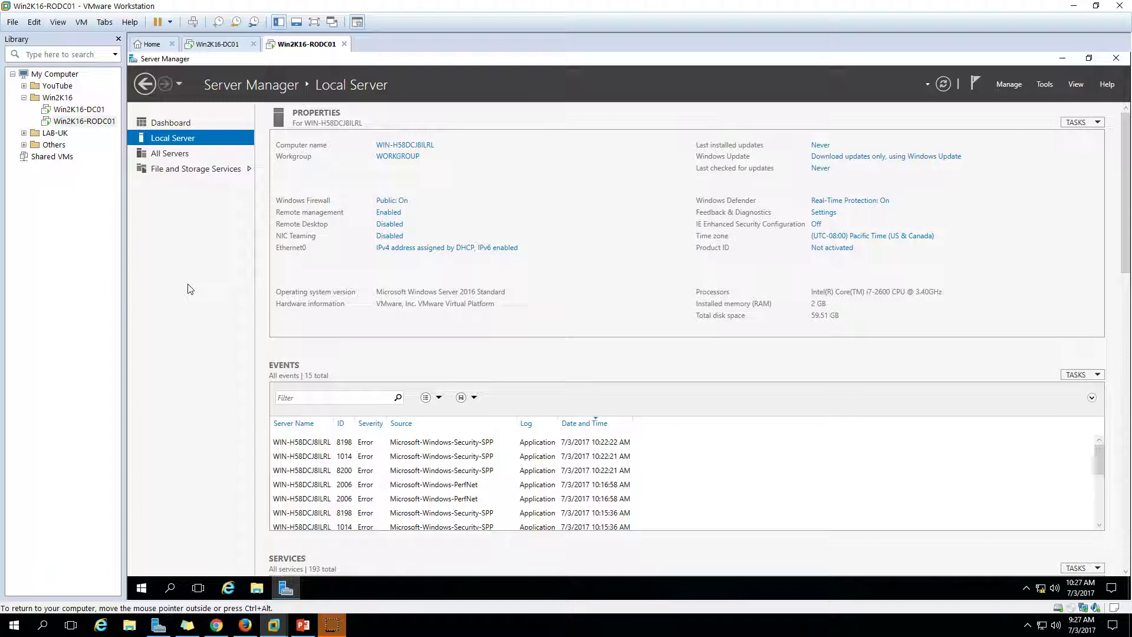
{"action": "left_click", "coordinate": [207, 272]}
Open the properties of the Ethernet0 adapter and disable Internet Protocol Version 6 (TCP/IPv6).
{"action": "left_click", "coordinate": [436, 248]}
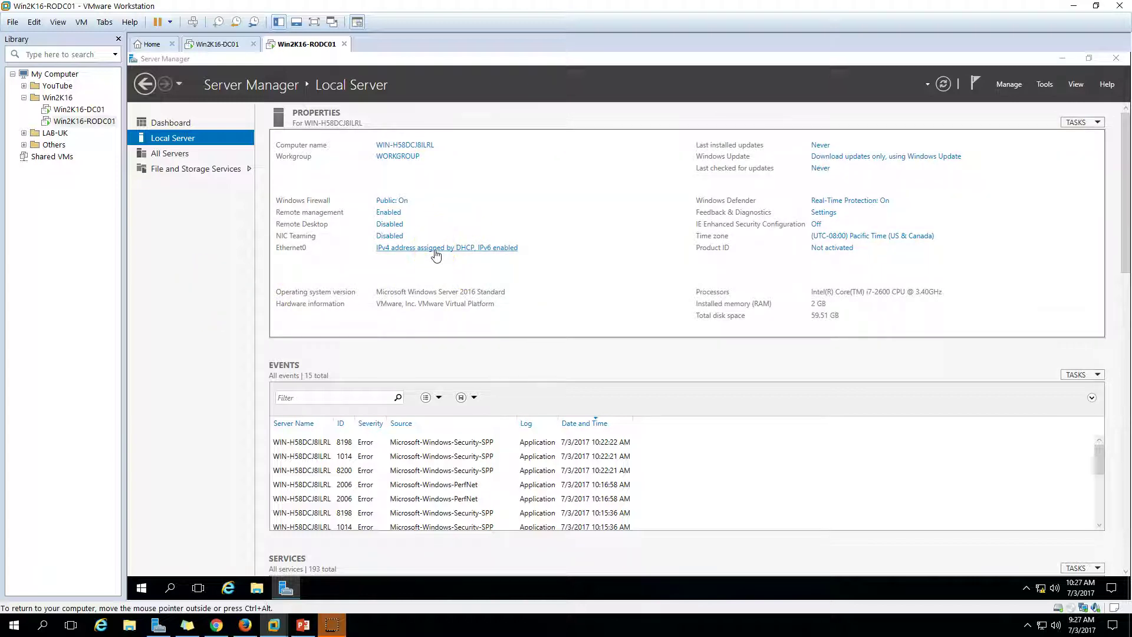
{"action": "left_click", "coordinate": [363, 223]}
{"action": "double_click", "coordinate": [370, 223]}
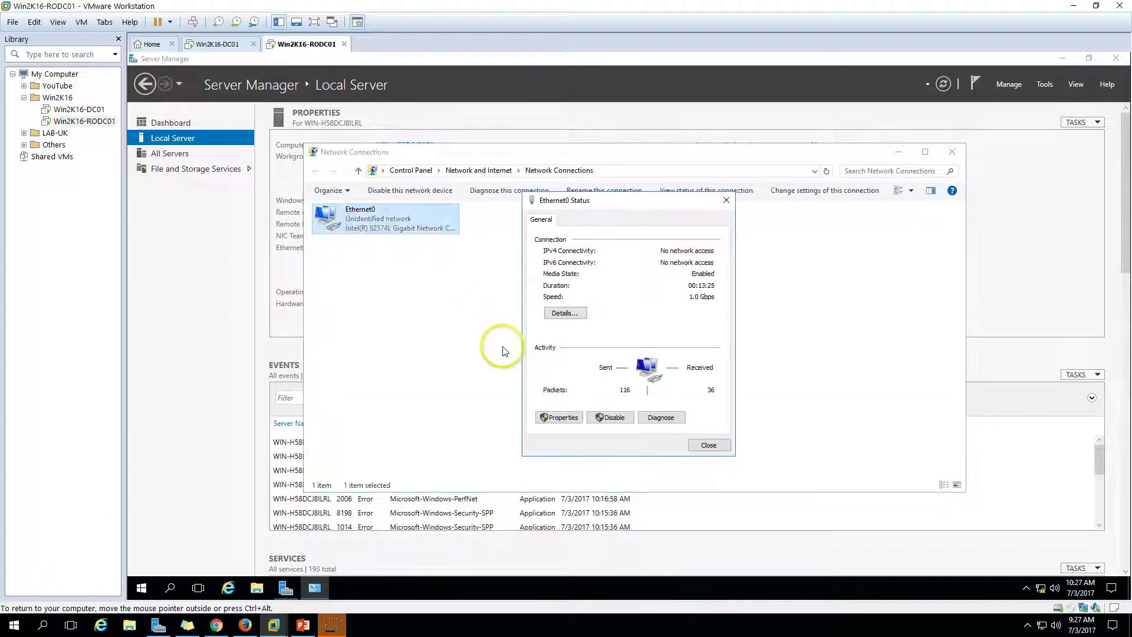
{"action": "left_click", "coordinate": [555, 417]}
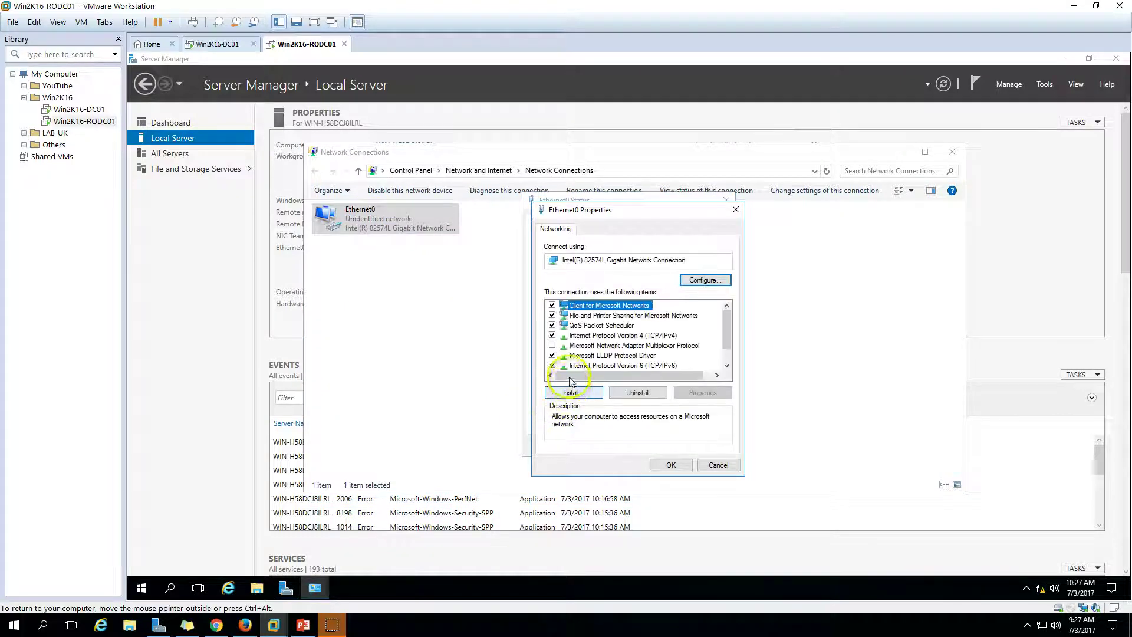
{"action": "left_click", "coordinate": [575, 365]}
Assign Ethernet0 the static IPv4 address 192.168.1.253 with subnet mask 255.255.255.0, and close its open dialogs.
{"action": "left_click", "coordinate": [593, 335]}
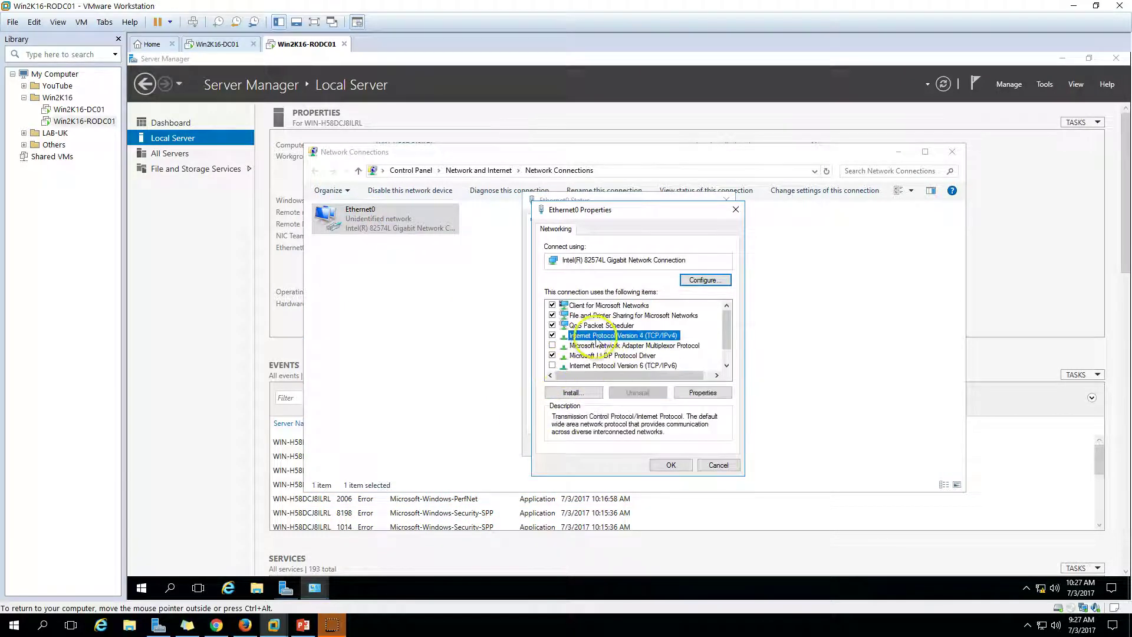
{"action": "left_click", "coordinate": [700, 392]}
{"action": "left_click", "coordinate": [618, 341]}
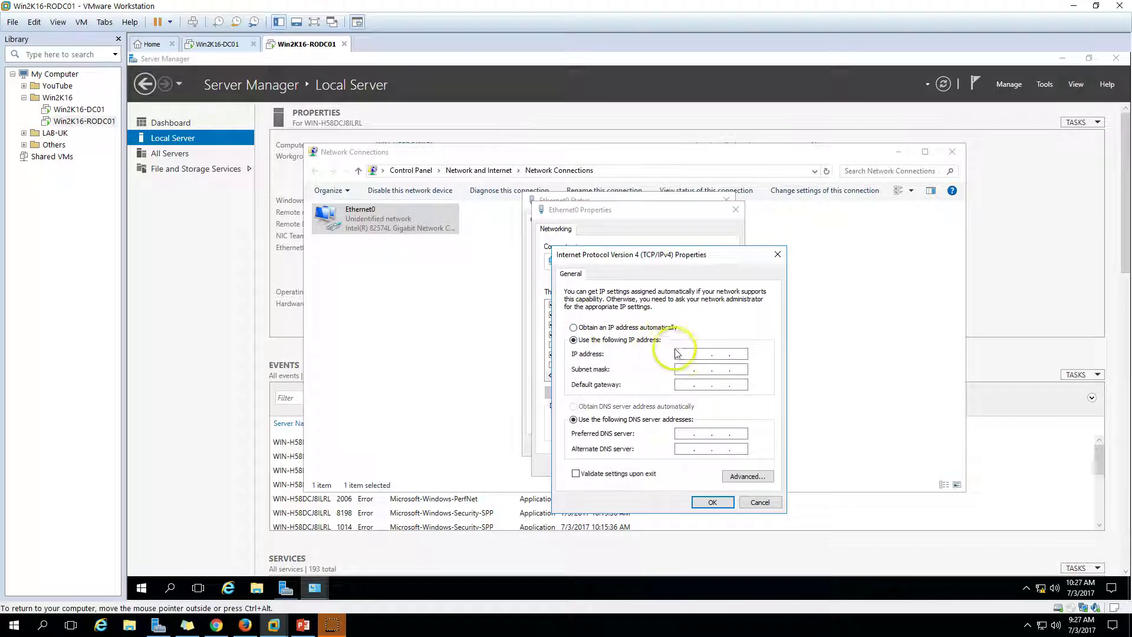
{"action": "left_click", "coordinate": [676, 353]}
{"action": "type", "text": "192 . 168 . 1 . 253"}
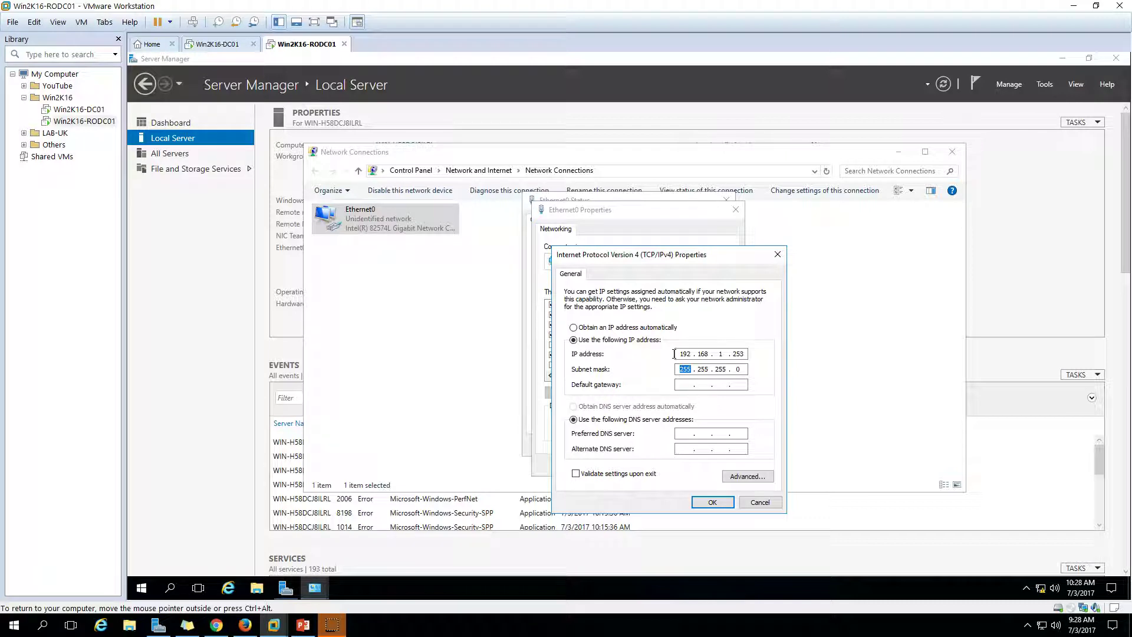
{"action": "key", "text": "Tab"}
{"action": "key", "text": "Tab"}
{"action": "left_click", "coordinate": [712, 503]}
{"action": "left_click", "coordinate": [672, 463]}
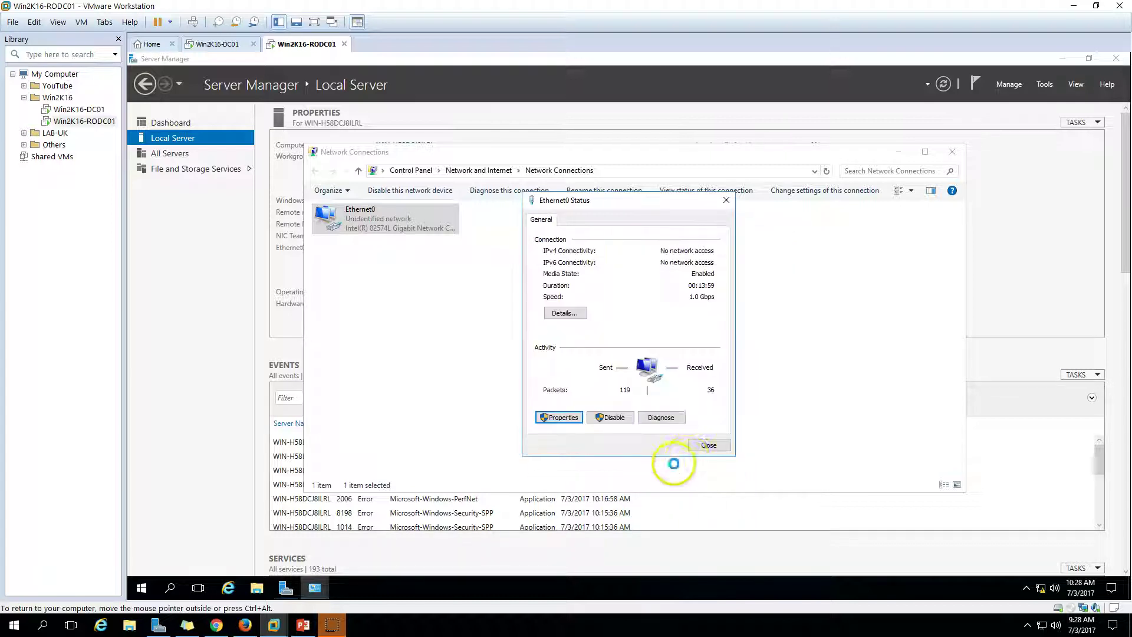
{"action": "left_click", "coordinate": [708, 446]}
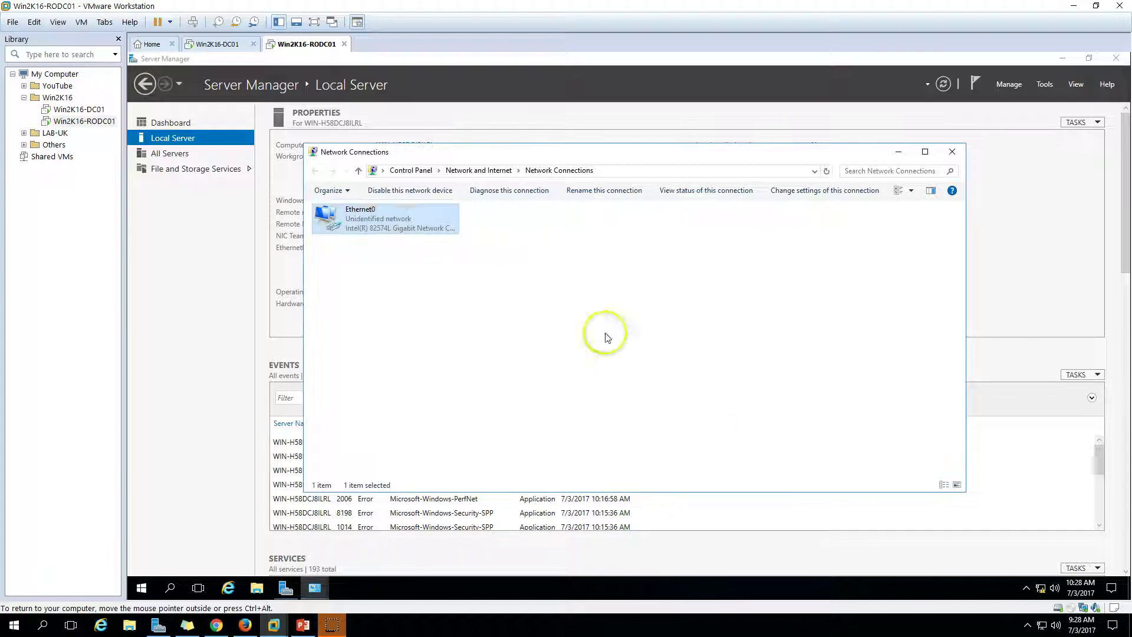
Rename the Ethernet0 connection to LAN and refresh the Local Server properties.
{"action": "left_click", "coordinate": [364, 211]}
{"action": "type", "text": "LAN"}
{"action": "key", "text": "Return"}
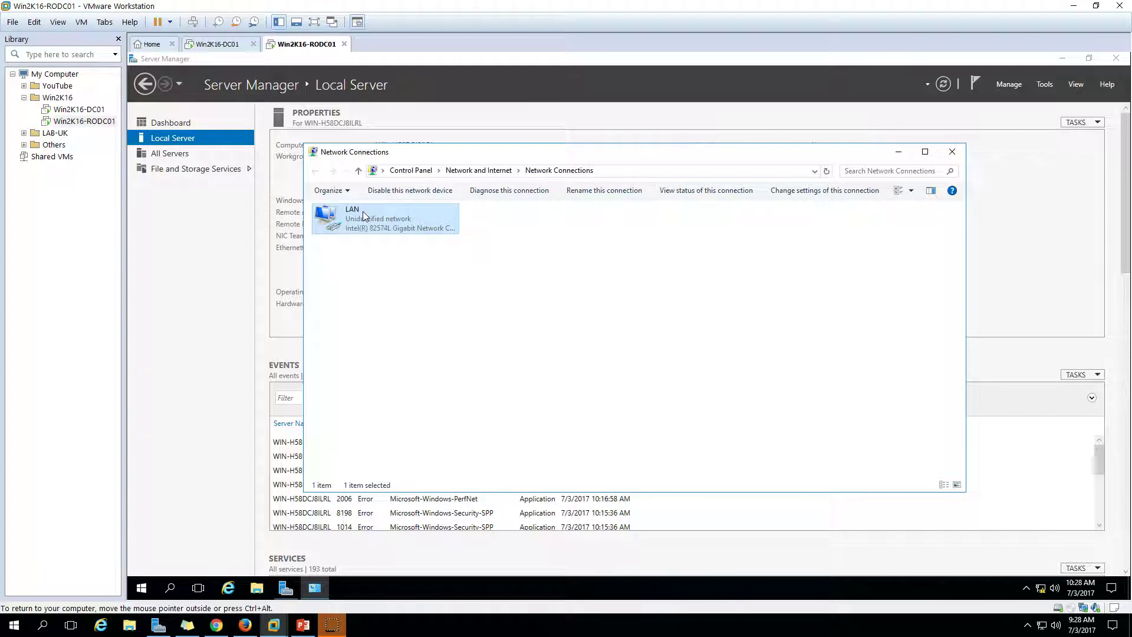
{"action": "left_click", "coordinate": [577, 453]}
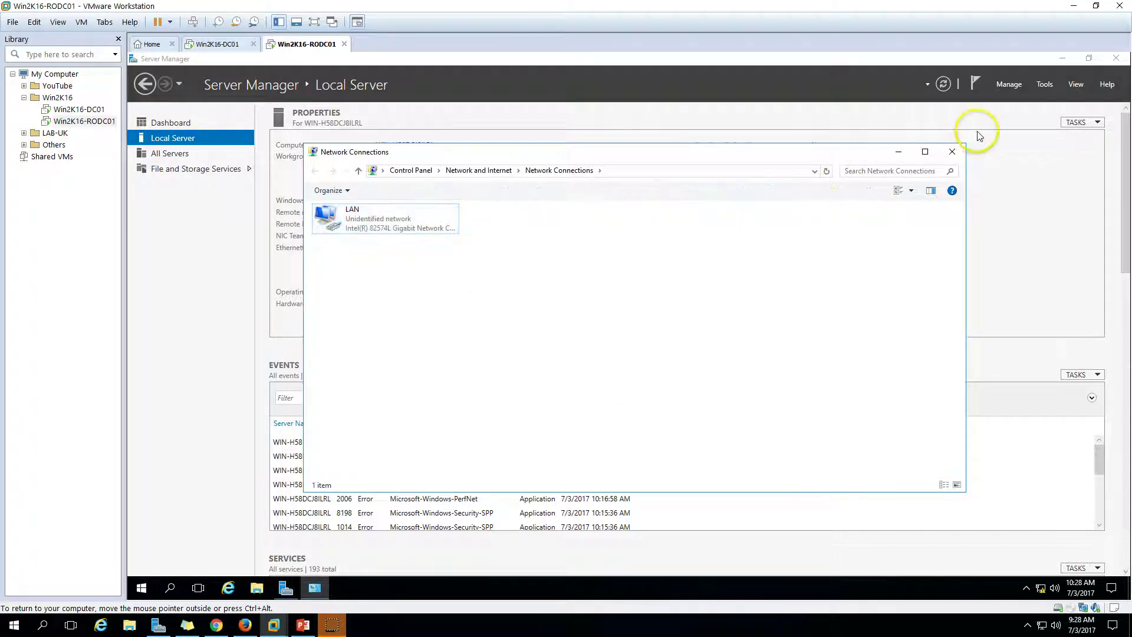
{"action": "left_click", "coordinate": [954, 153]}
{"action": "left_click", "coordinate": [944, 83]}
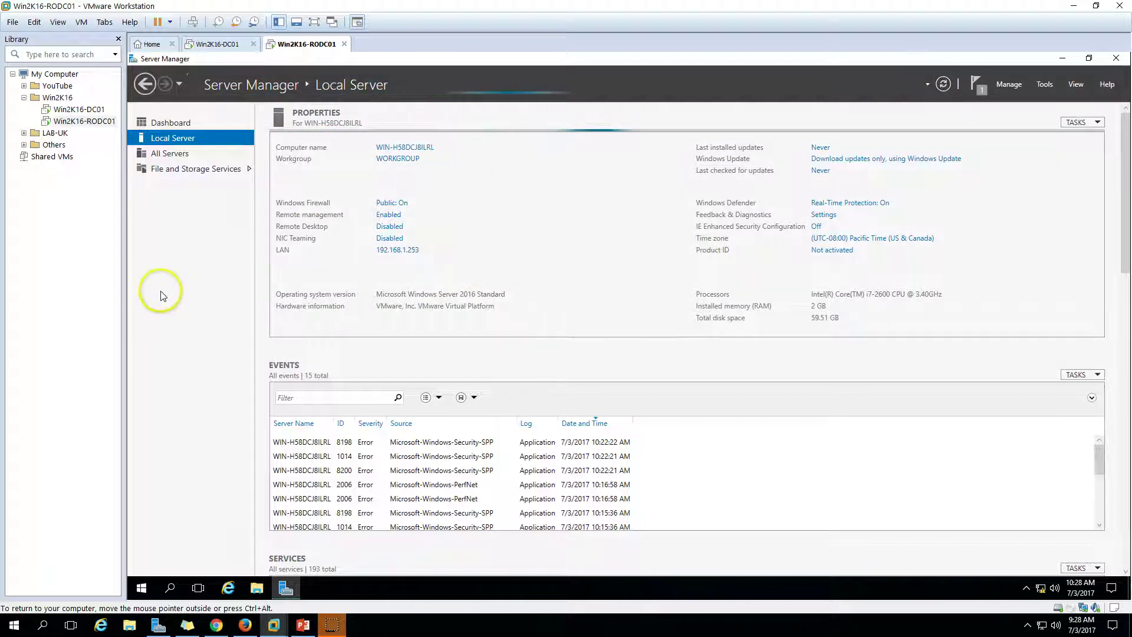
Change the computer name to Win2K16-RODC01 and restart the server to apply it.
{"action": "left_click", "coordinate": [414, 148]}
{"action": "left_click", "coordinate": [410, 272]}
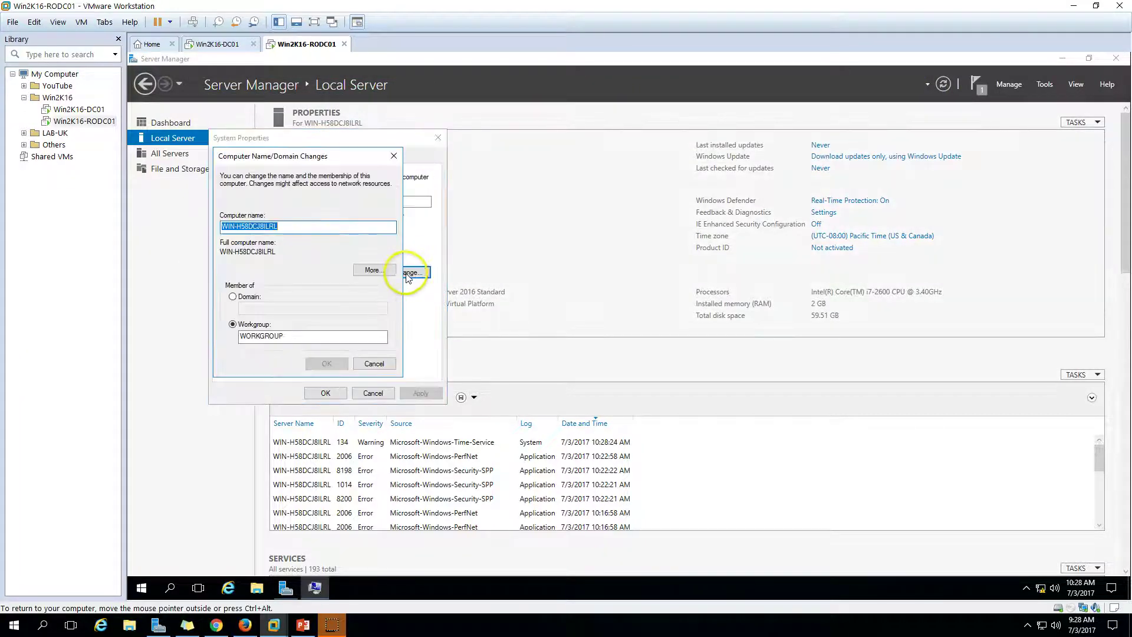
{"action": "type", "text": "Win2"}
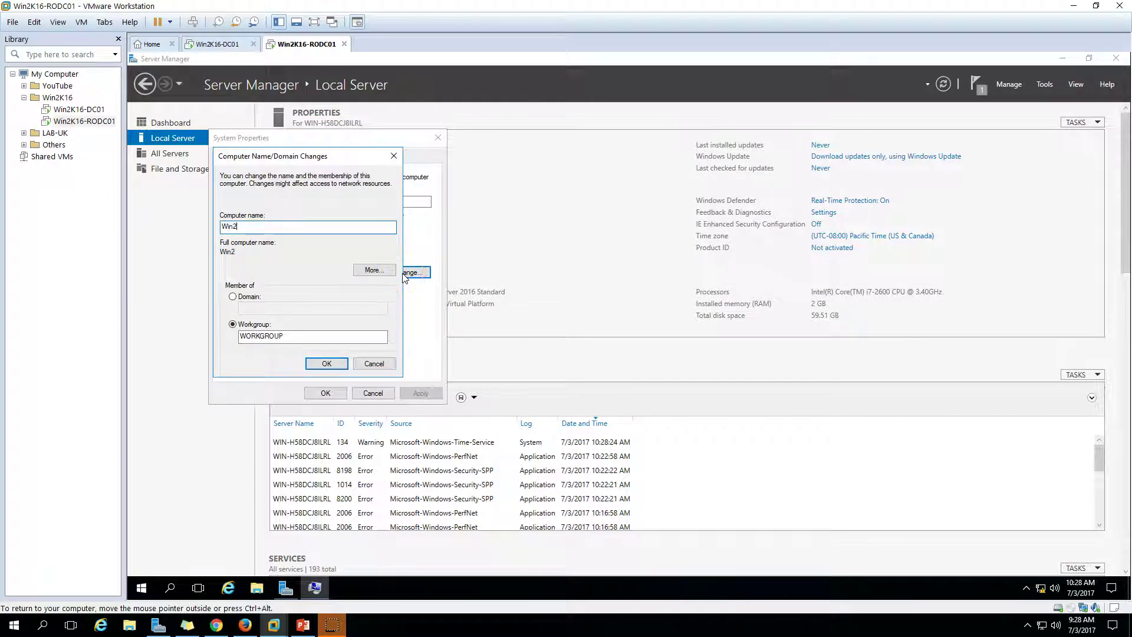
{"action": "type", "text": "K16-RODC01"}
{"action": "left_click", "coordinate": [328, 364]}
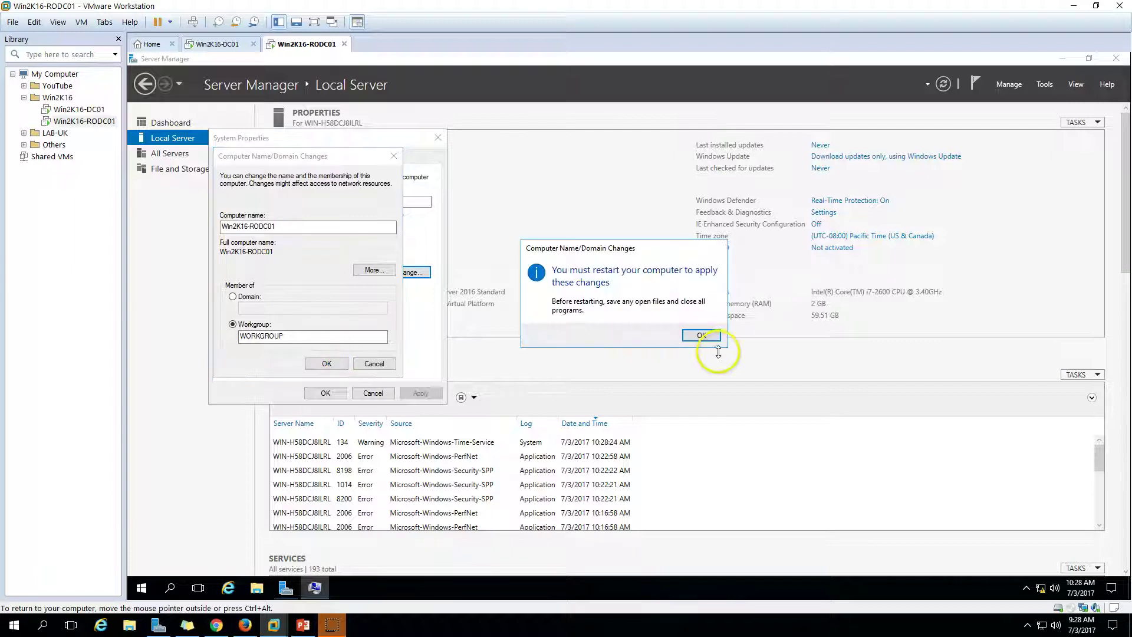
{"action": "left_click", "coordinate": [712, 333]}
{"action": "left_click", "coordinate": [325, 393]}
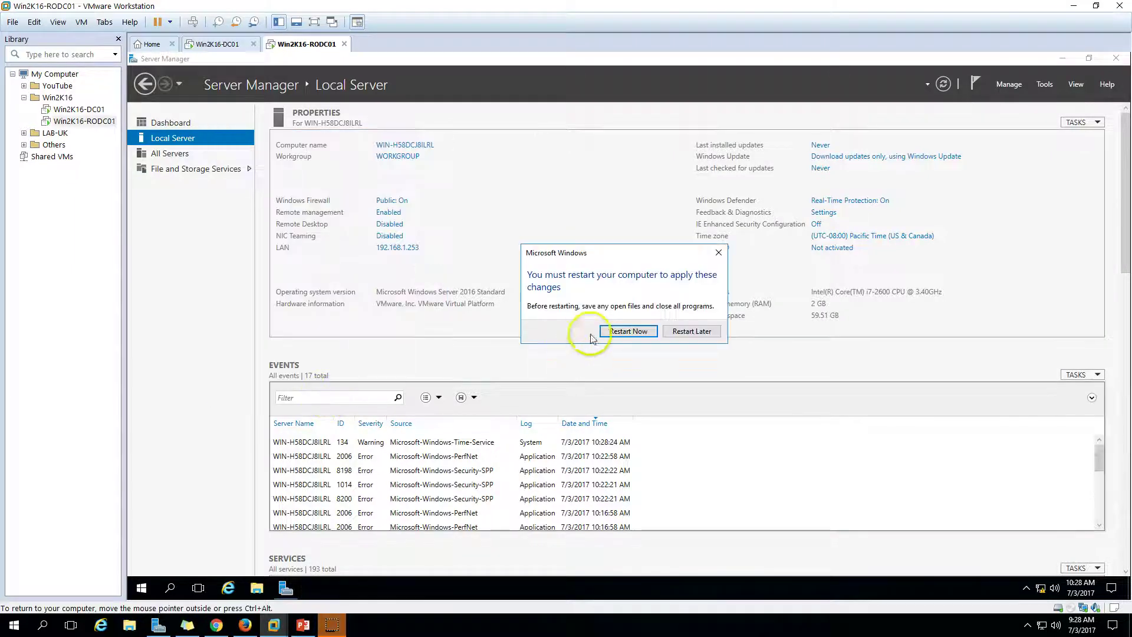
{"action": "left_click", "coordinate": [619, 329]}
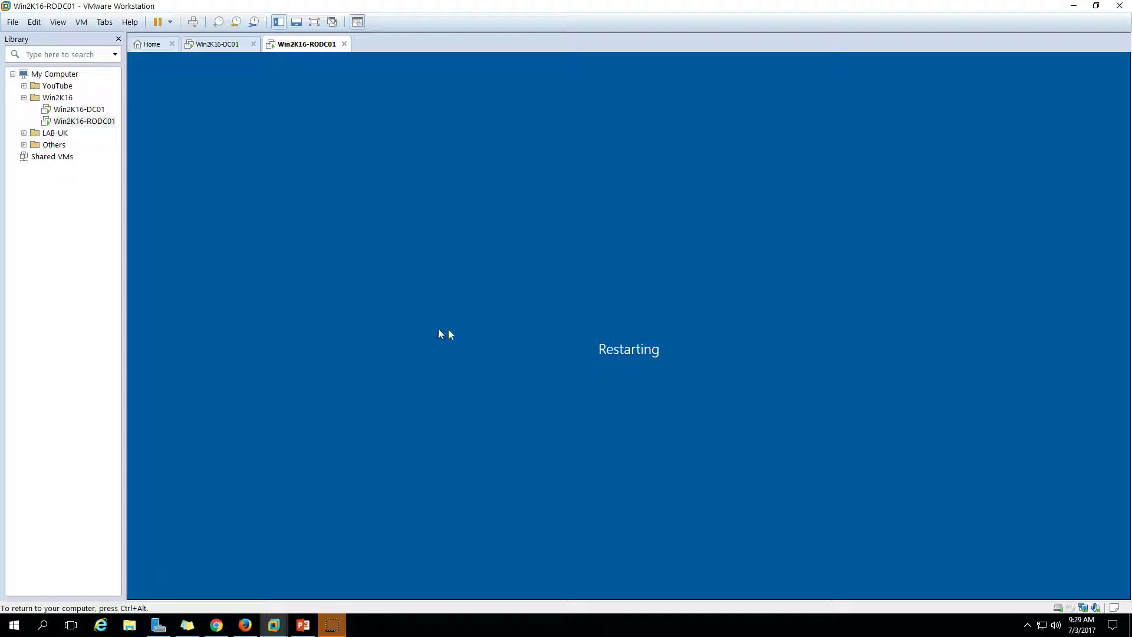
Unlock the restarted Win2K16-RODC01 server and sign in as the local Administrator with the account password.
{"action": "left_click", "coordinate": [751, 460]}
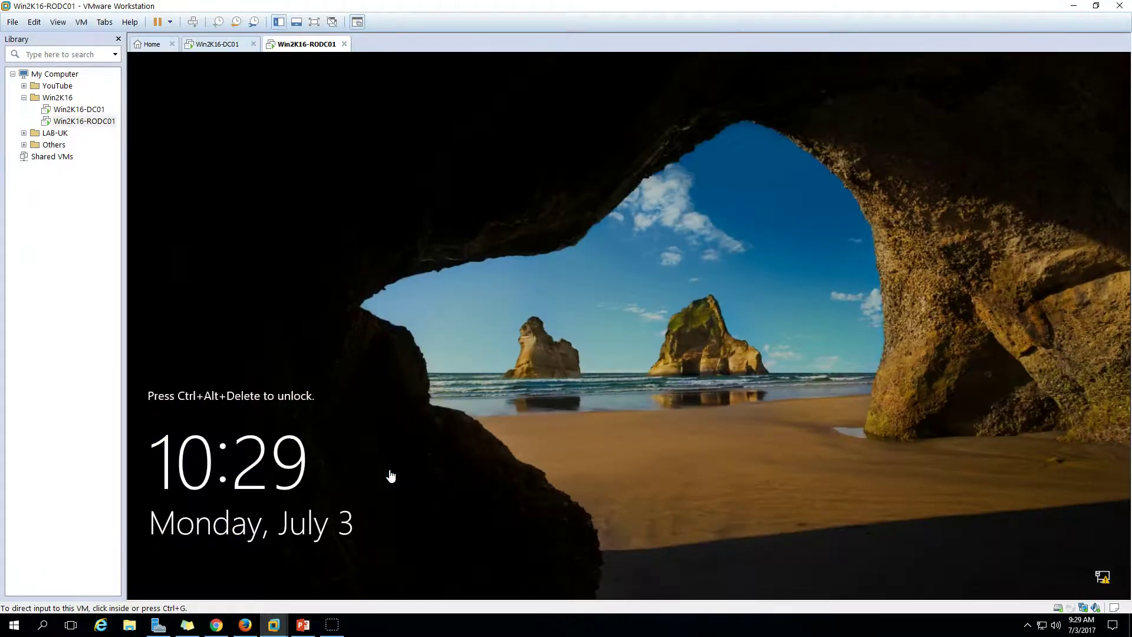
{"action": "left_click", "coordinate": [192, 22]}
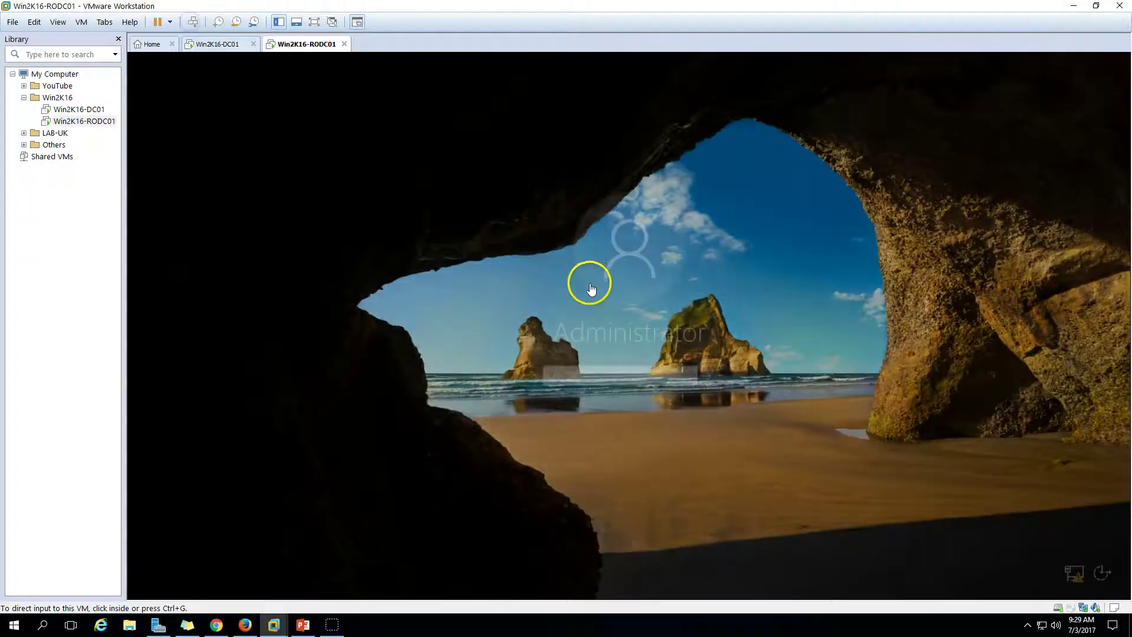
{"action": "left_click", "coordinate": [584, 378]}
{"action": "type", "text": "•••"}
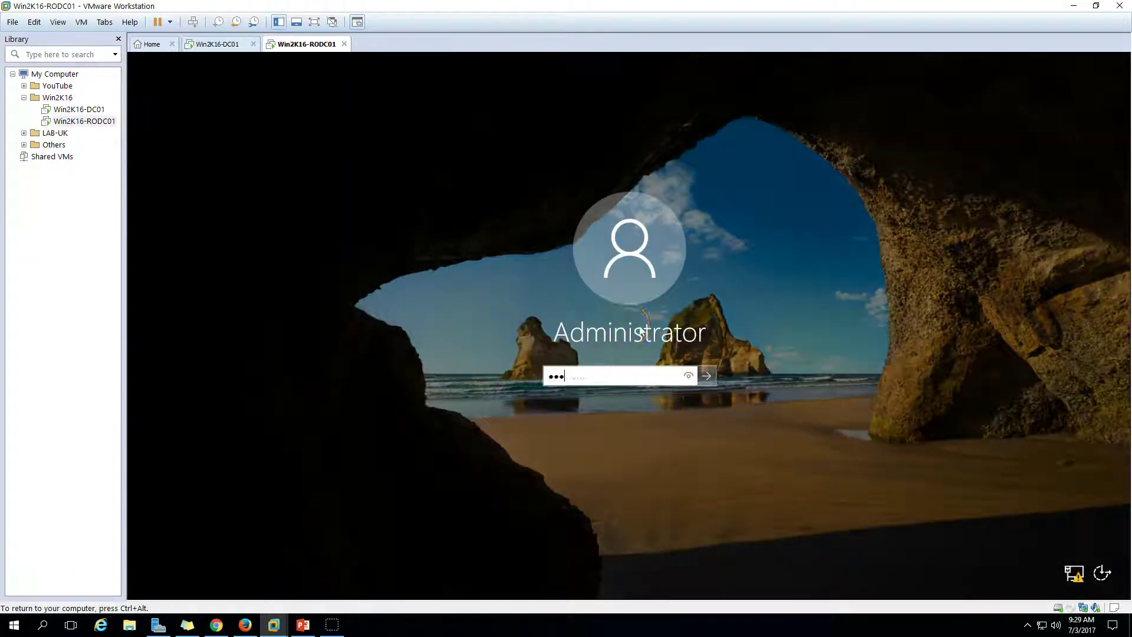
{"action": "type", "text": "••••••"}
{"action": "key", "text": "Return"}
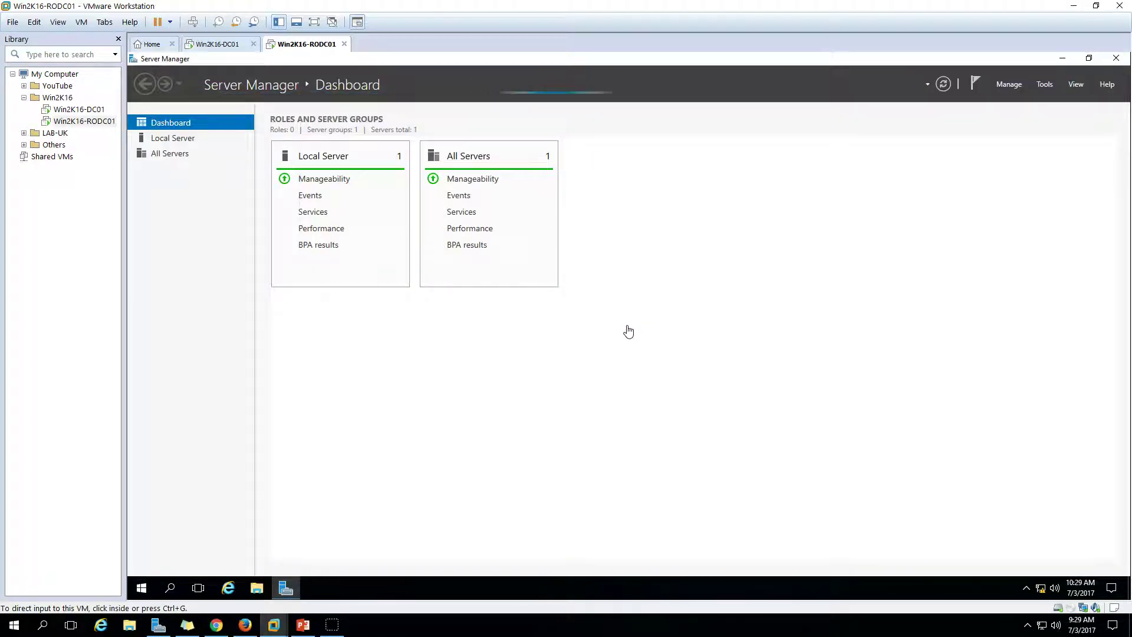
{"action": "left_click", "coordinate": [216, 316]}
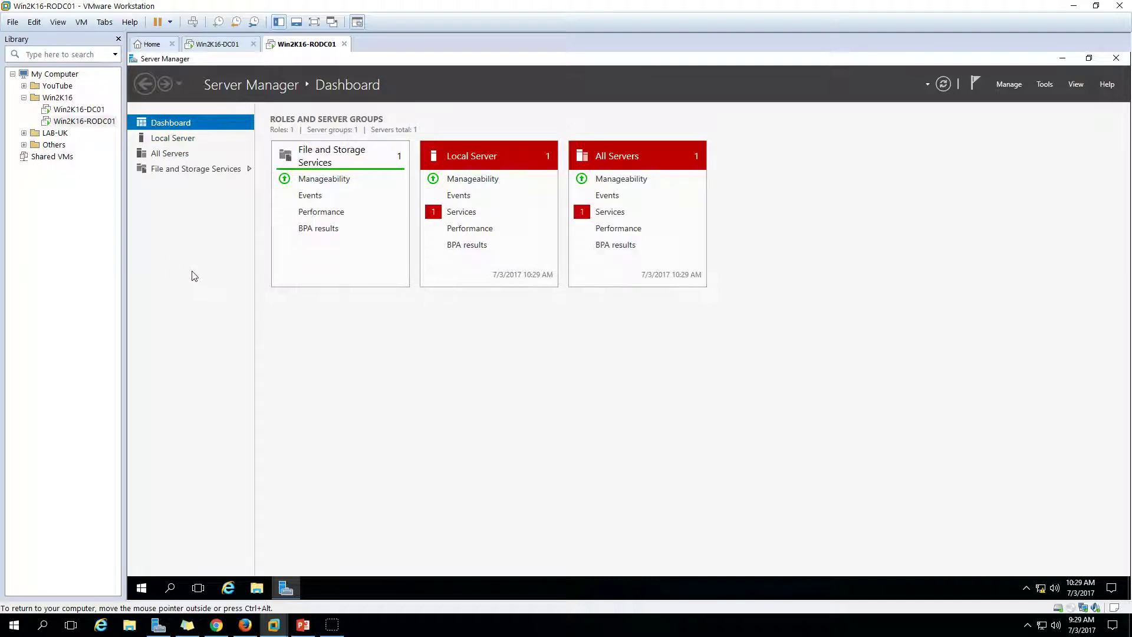
Change the local server's membership from workgroup to the domain victorinfosol.com and submit the change.
{"action": "left_click", "coordinate": [177, 138]}
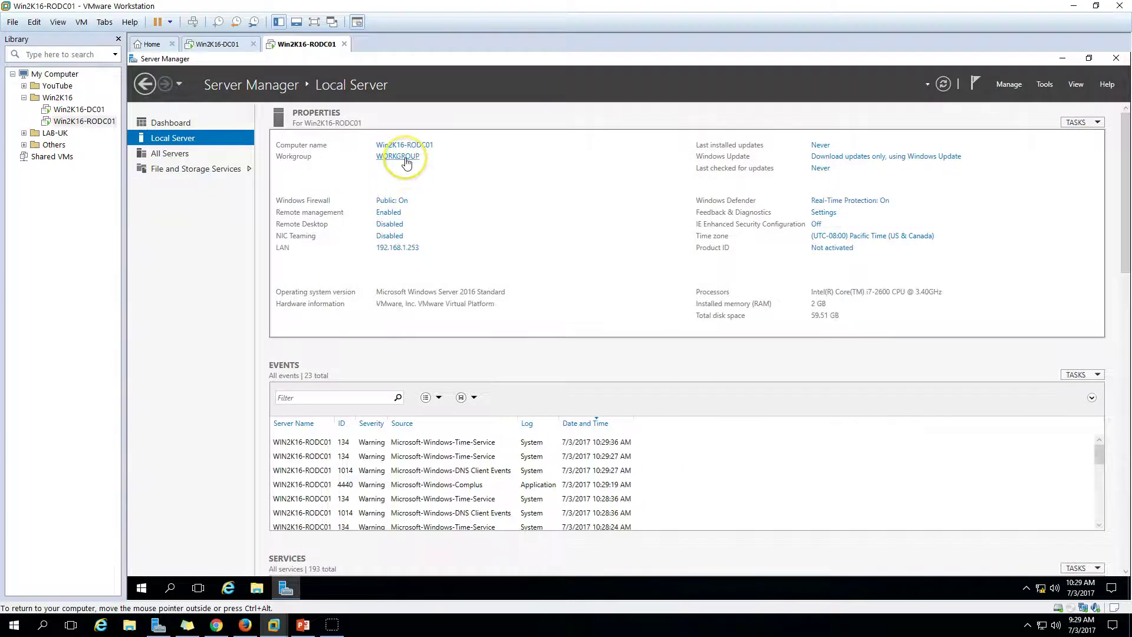
{"action": "left_click", "coordinate": [406, 162]}
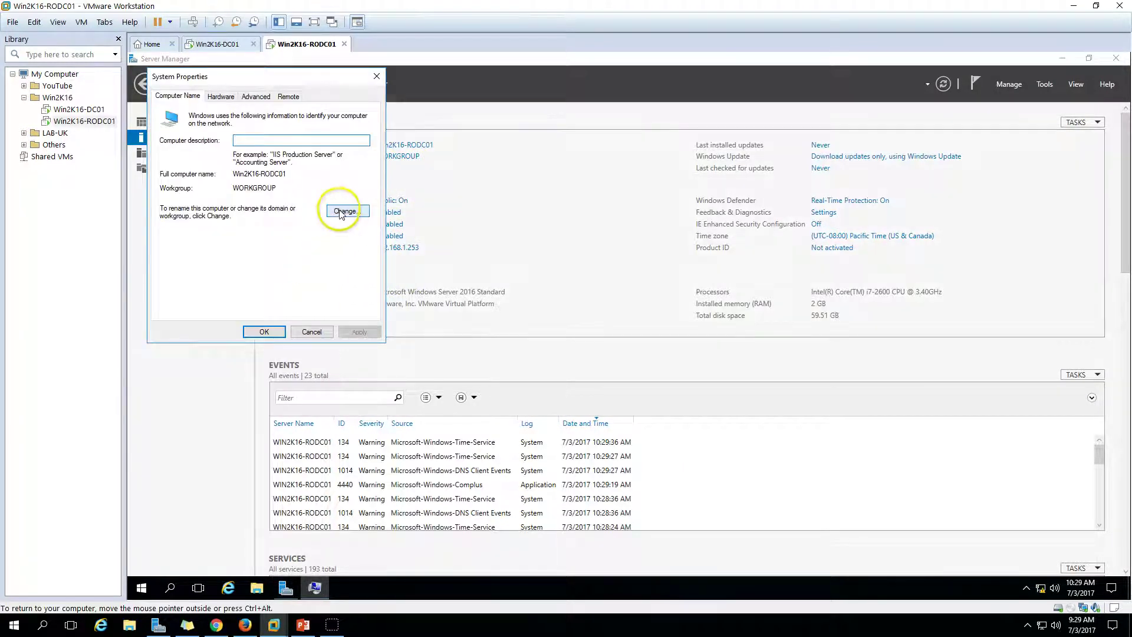
{"action": "left_click", "coordinate": [337, 210]}
{"action": "left_click", "coordinate": [188, 235]}
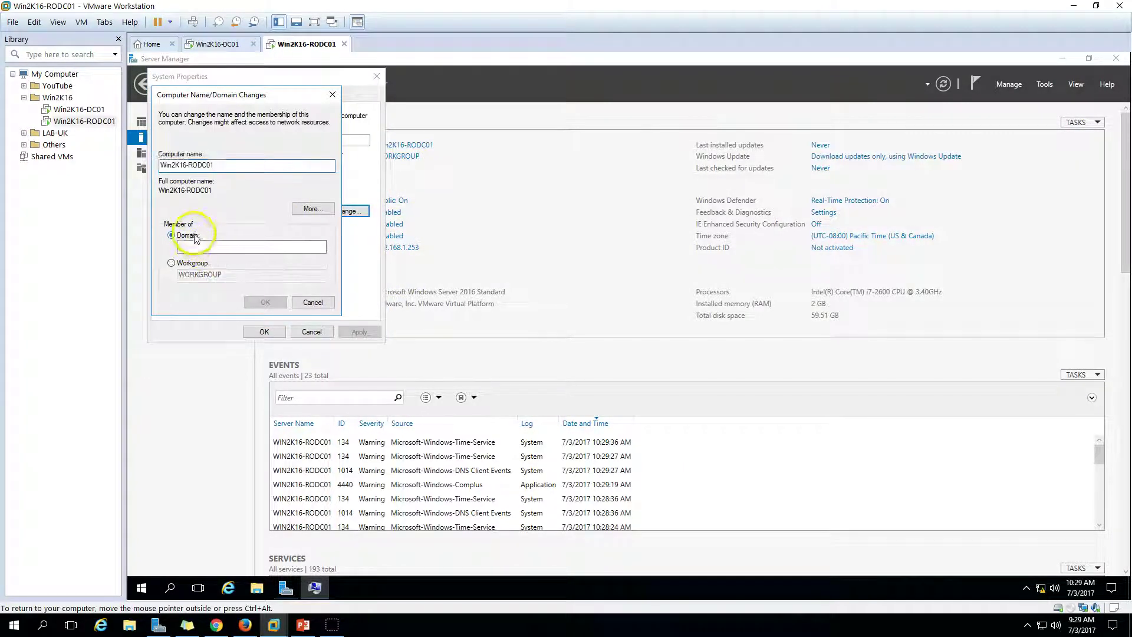
{"action": "left_click", "coordinate": [200, 245]}
{"action": "type", "text": "victorinfosol.com"}
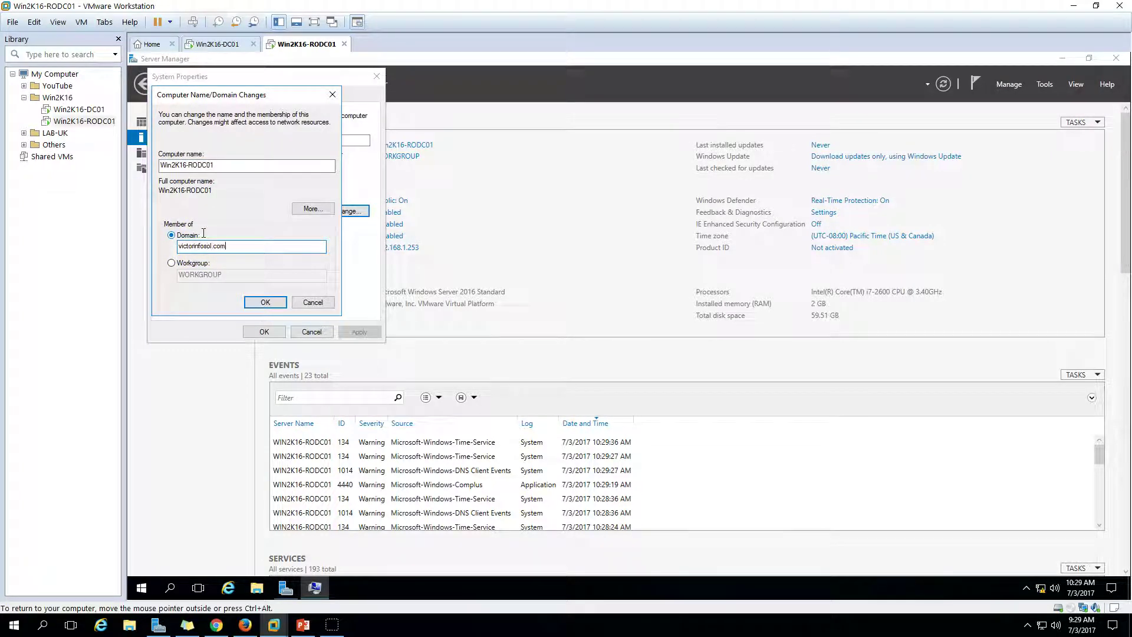
{"action": "key", "text": "Return"}
{"action": "key", "text": "Return"}
{"action": "key", "text": "Return"}
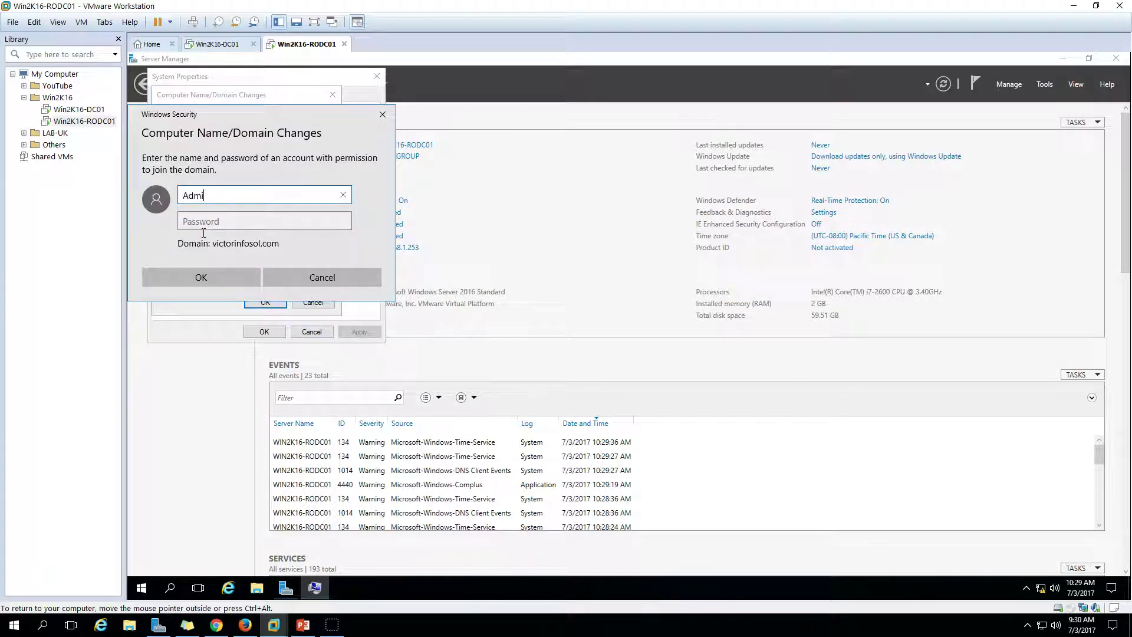
Authorize the domain join with the Administrator account and its password, and restart the server to apply it.
{"action": "type", "text": "Administrator"}
{"action": "key", "text": "Tab"}
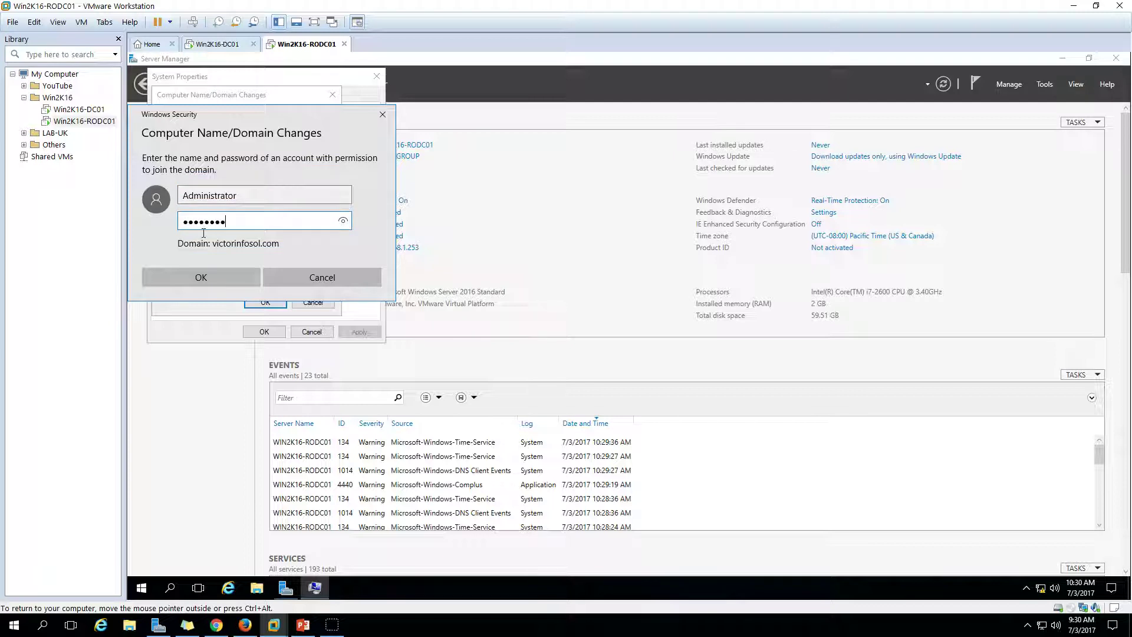
{"action": "left_click", "coordinate": [232, 277]}
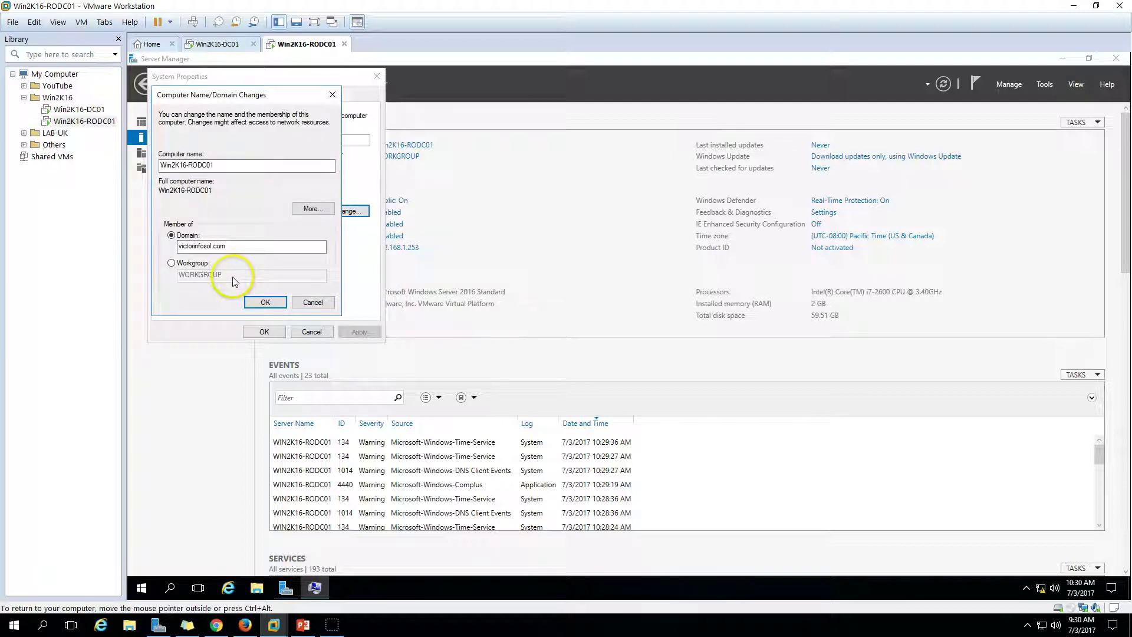
{"action": "left_click", "coordinate": [265, 301]}
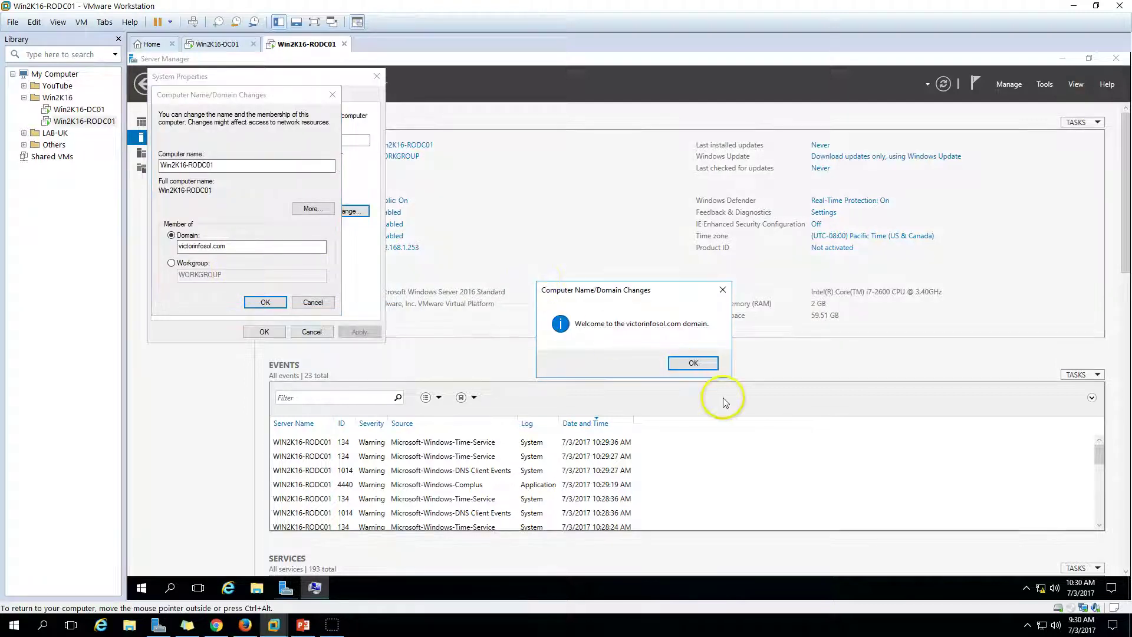
{"action": "left_click", "coordinate": [693, 363]}
{"action": "left_click", "coordinate": [702, 335]}
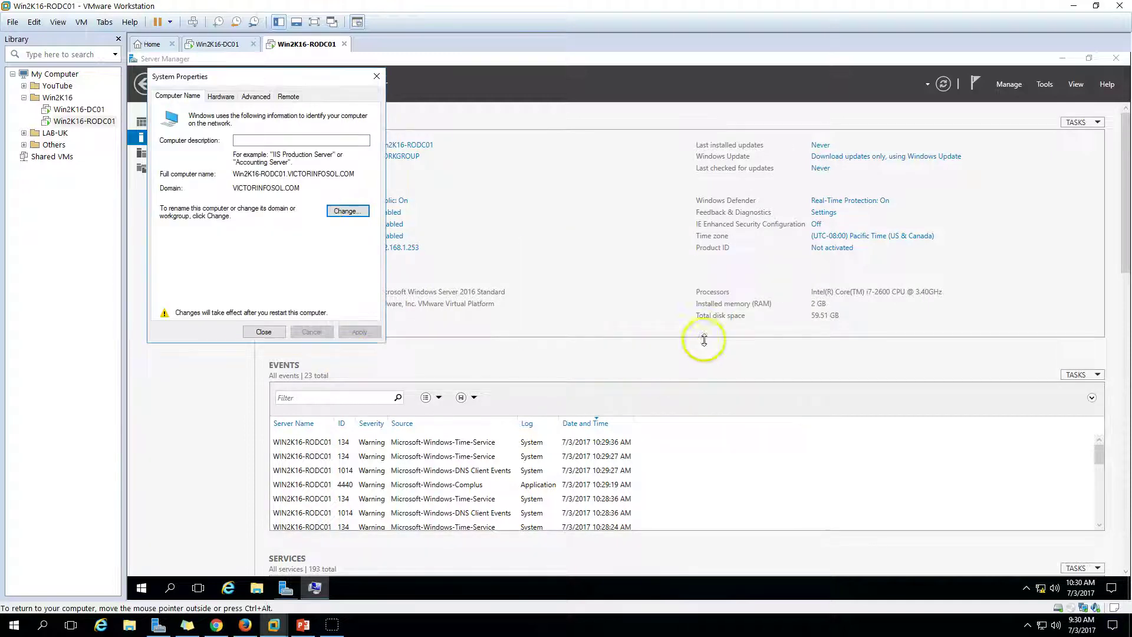
{"action": "left_click", "coordinate": [263, 331]}
{"action": "left_click", "coordinate": [610, 331]}
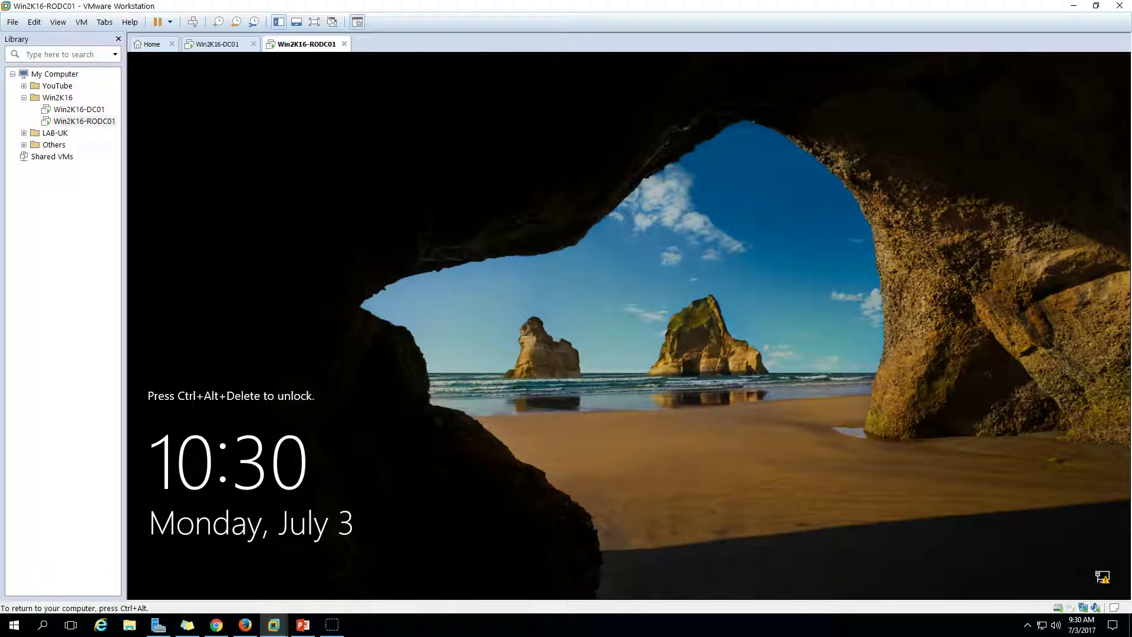
Sign in as another user with the domain account VICTORINFOSOL\Administrator and its account password.
{"action": "left_click", "coordinate": [193, 21]}
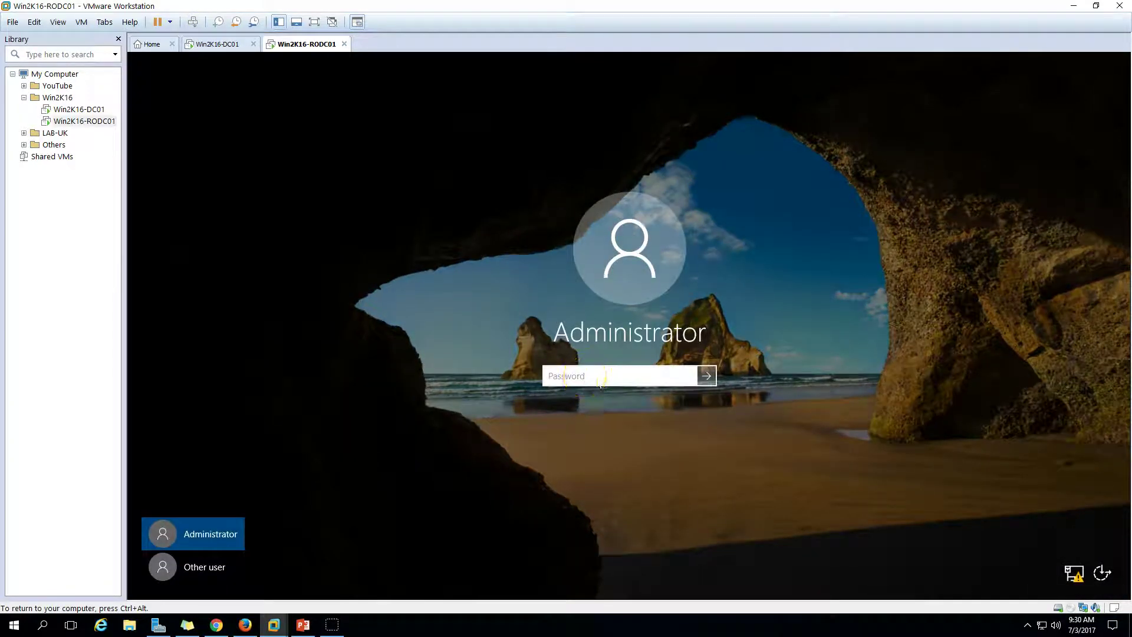
{"action": "left_click", "coordinate": [197, 565]}
{"action": "left_click", "coordinate": [592, 368]}
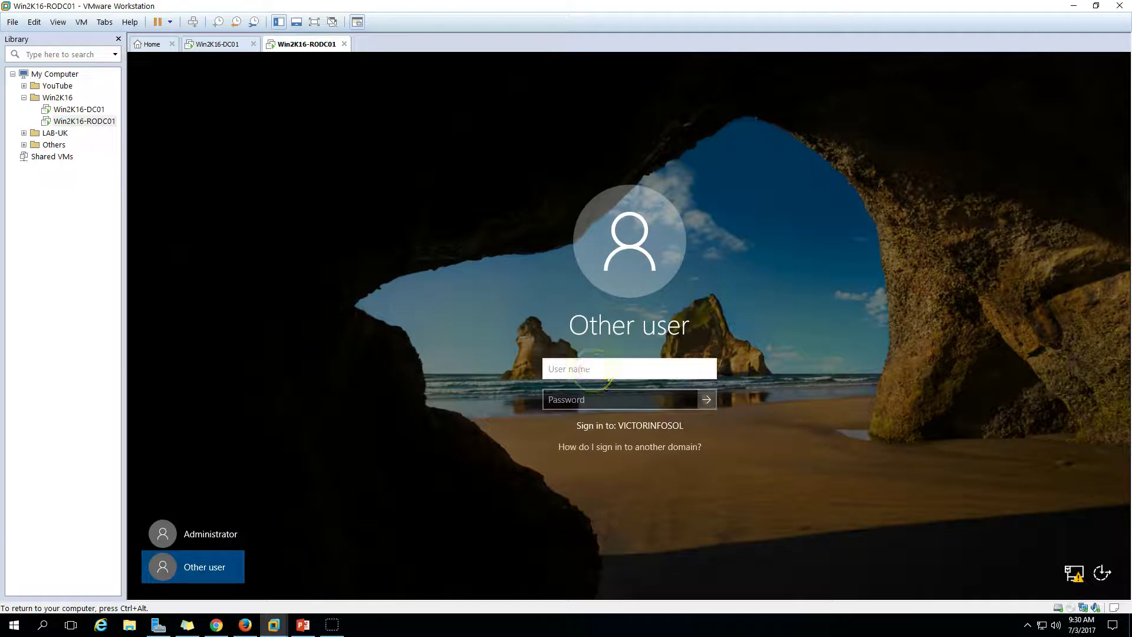
{"action": "type", "text": "VICTORINFOSOL\\"}
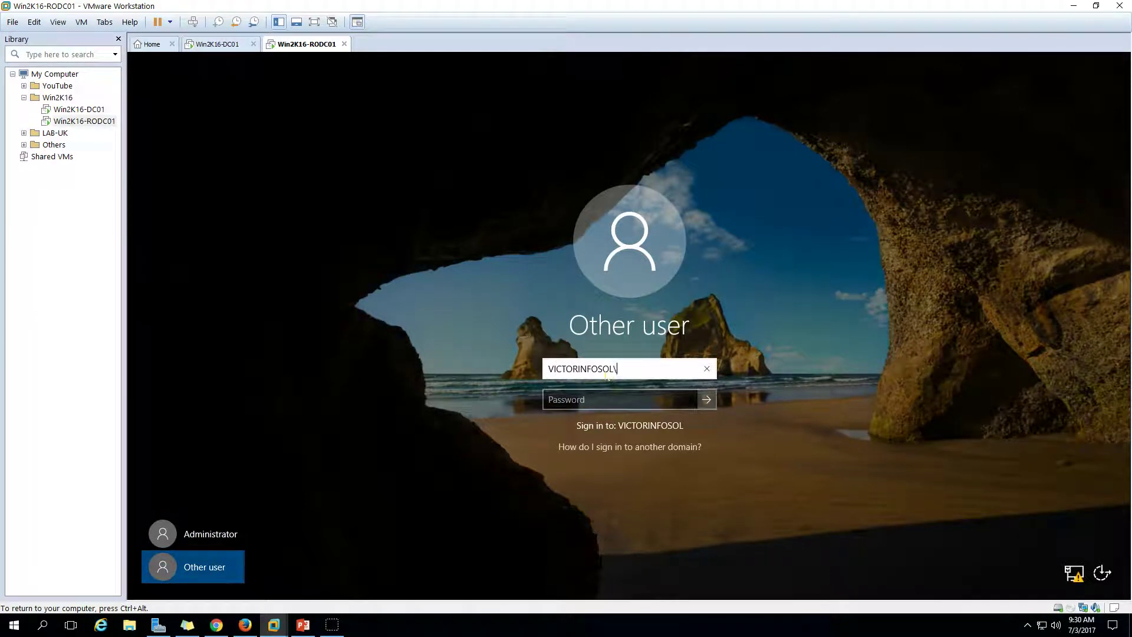
{"action": "type", "text": "Administrator"}
{"action": "key", "text": "Tab"}
{"action": "type", "text": "P"}
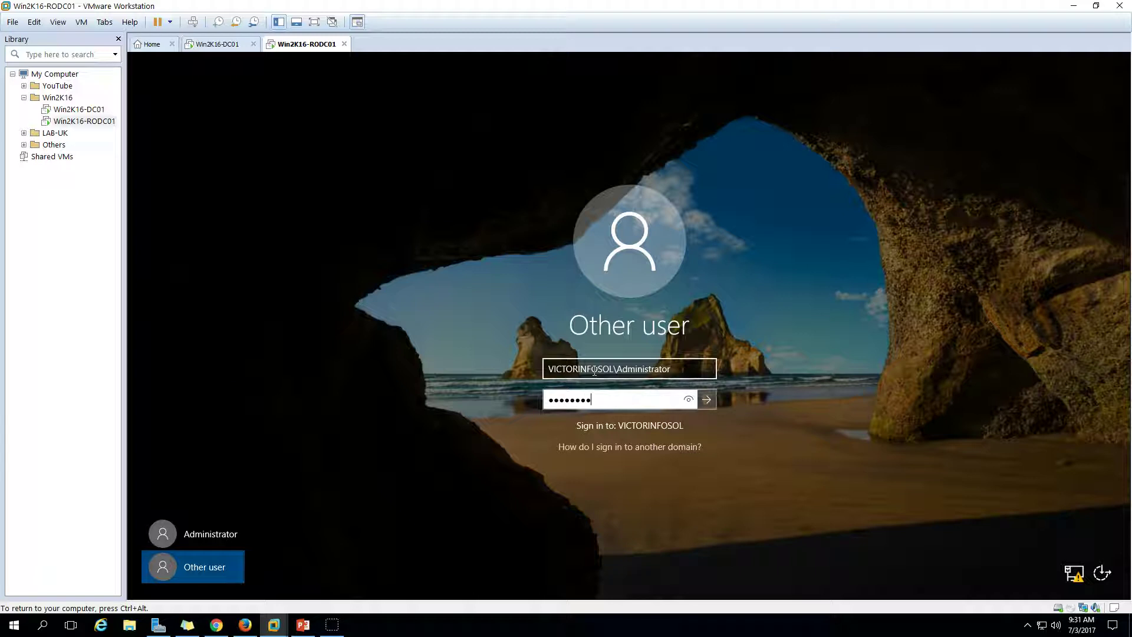
{"action": "left_click", "coordinate": [689, 399]}
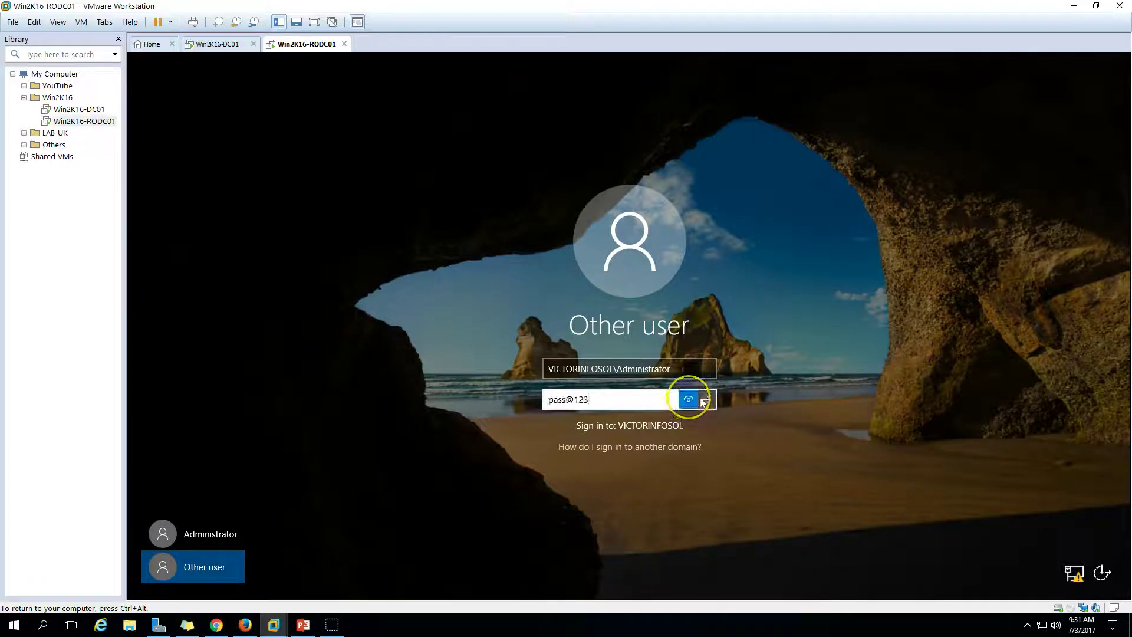
{"action": "left_click", "coordinate": [708, 399]}
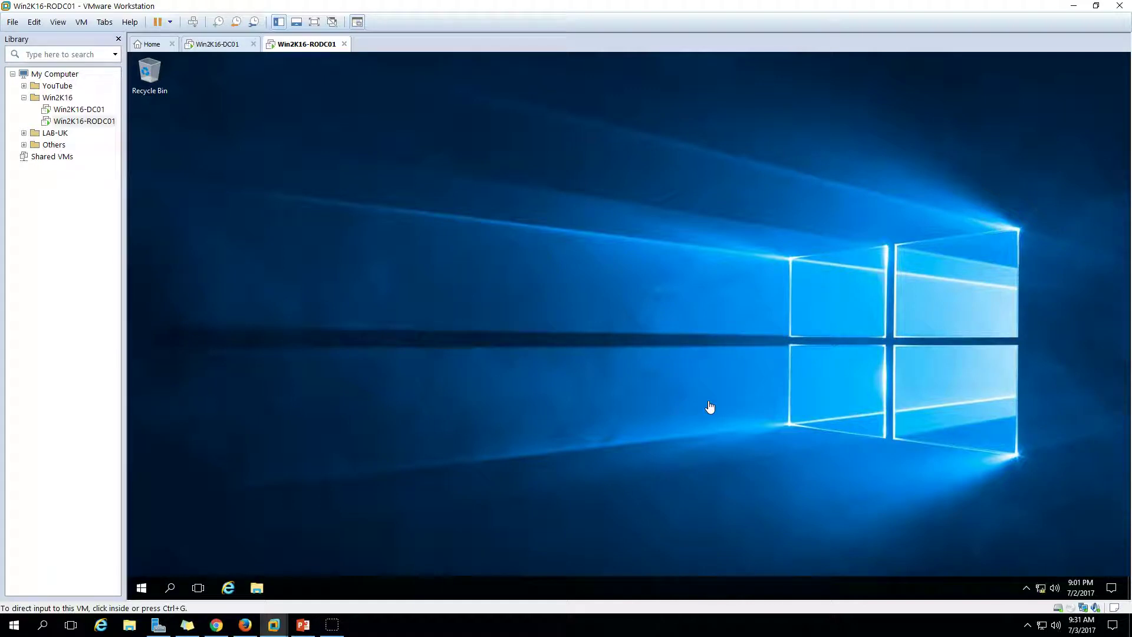
Start adding roles and features with a role-based installation, keeping Win2K16-RODC01 from the server pool as the destination server.
{"action": "mouse_move", "coordinate": [333, 625]}
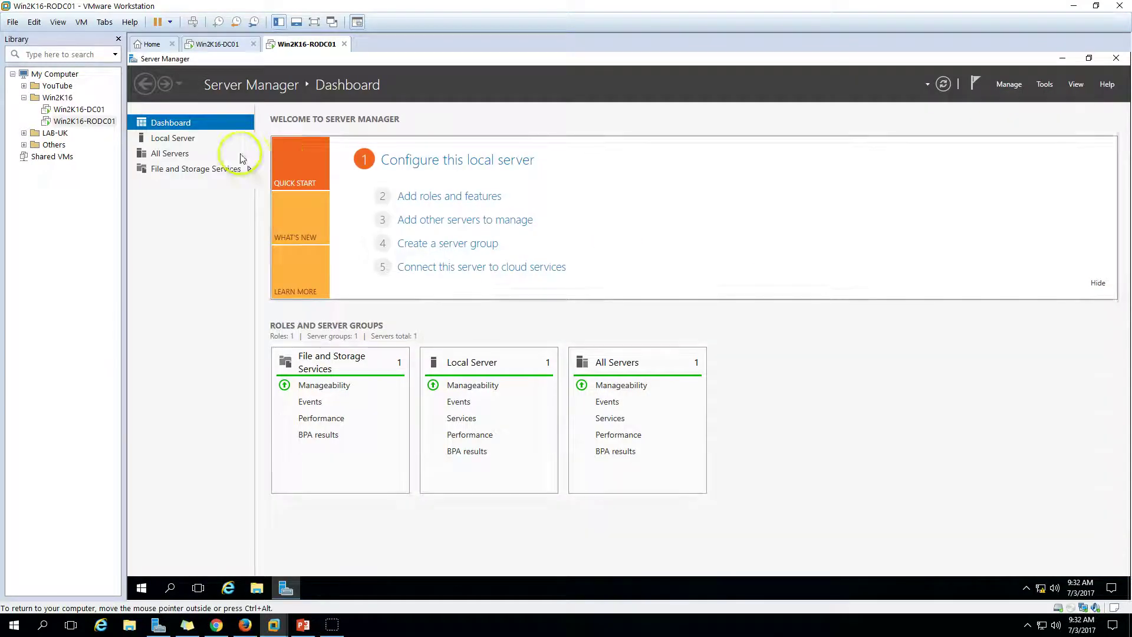
{"action": "left_click", "coordinate": [188, 139]}
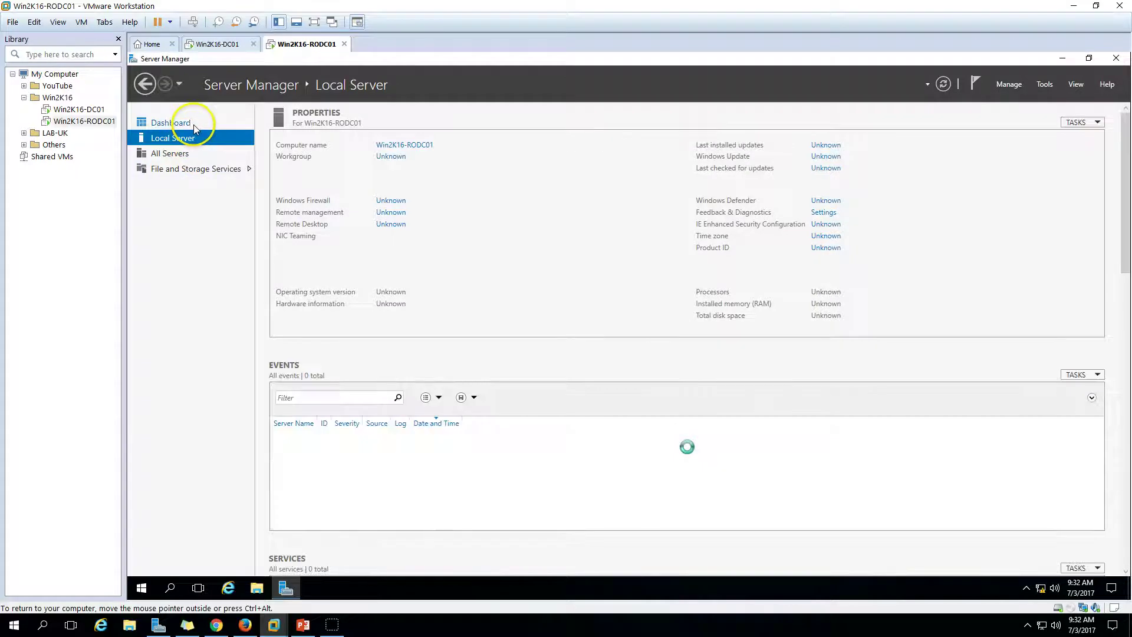
{"action": "left_click", "coordinate": [194, 122]}
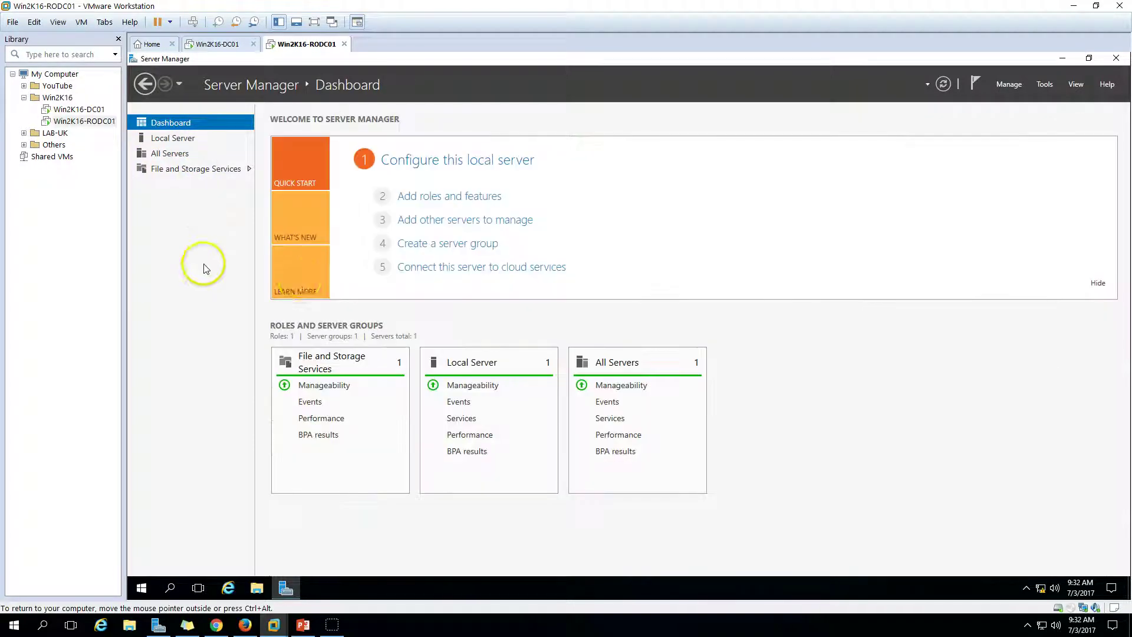
{"action": "left_click", "coordinate": [1009, 85]}
{"action": "left_click", "coordinate": [1032, 97]}
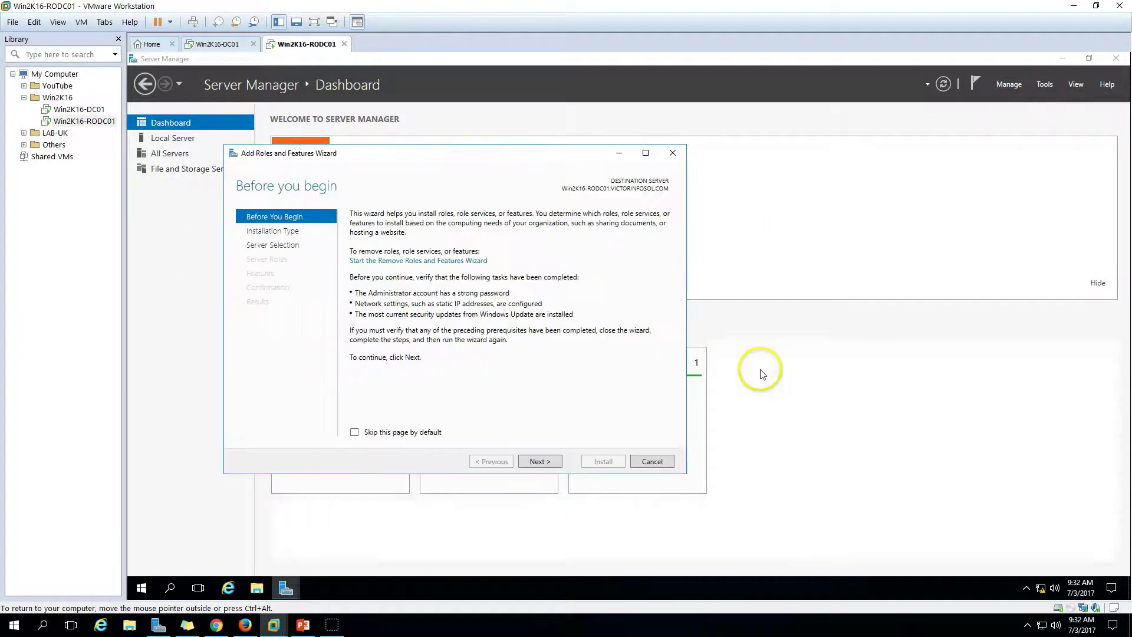
{"action": "left_click", "coordinate": [537, 462]}
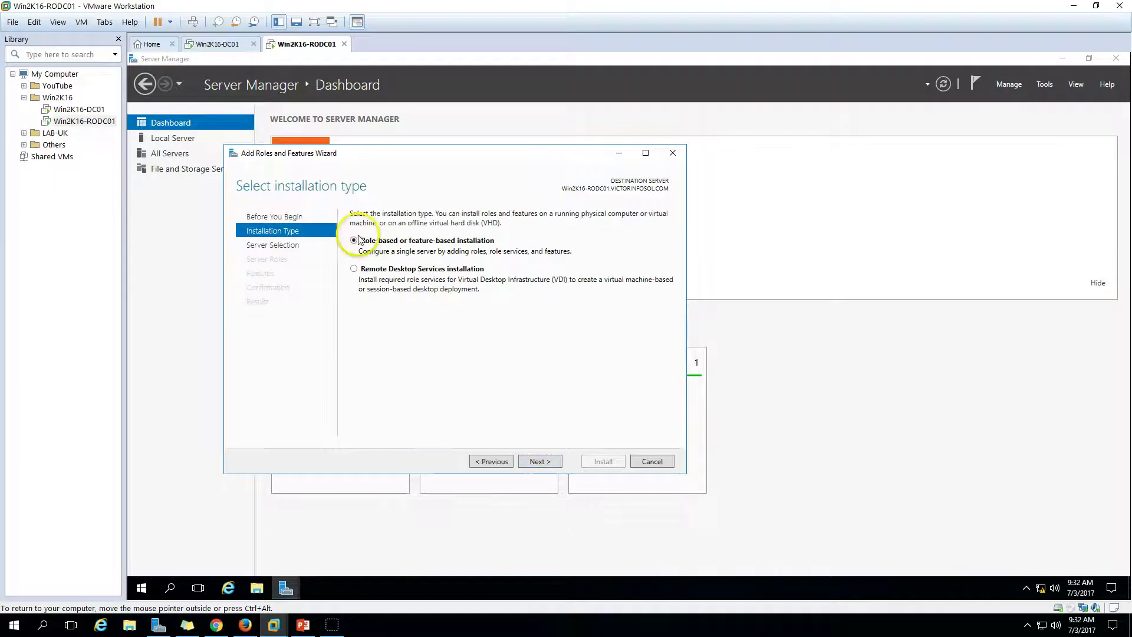
{"action": "left_click", "coordinate": [534, 469]}
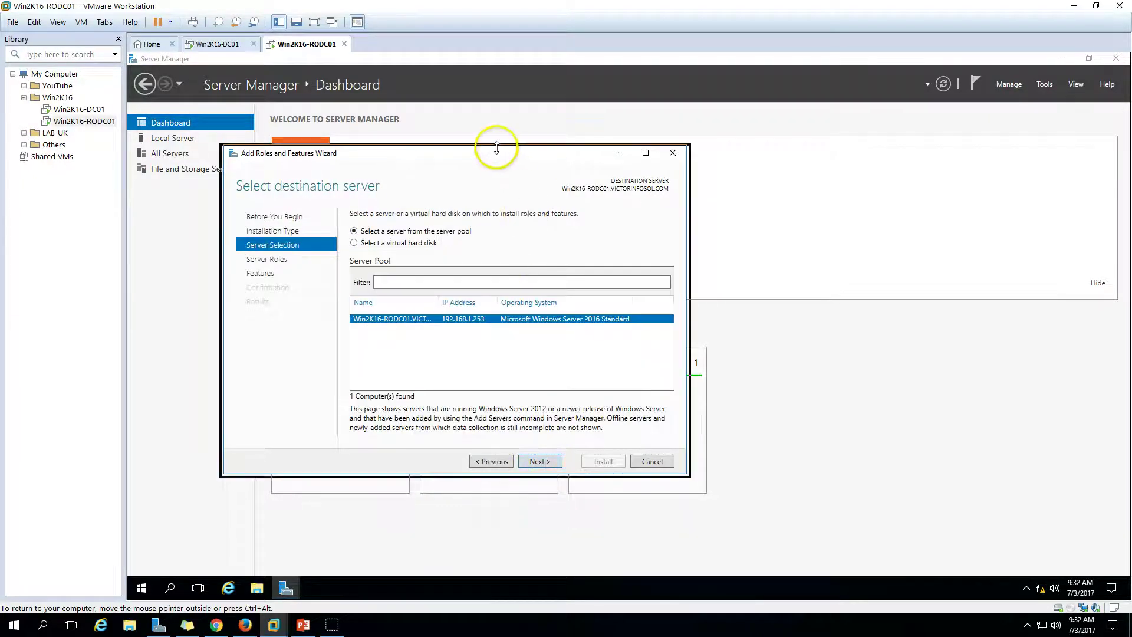
{"action": "left_click_drag", "start_coordinate": [510, 154], "coordinate": [595, 135]}
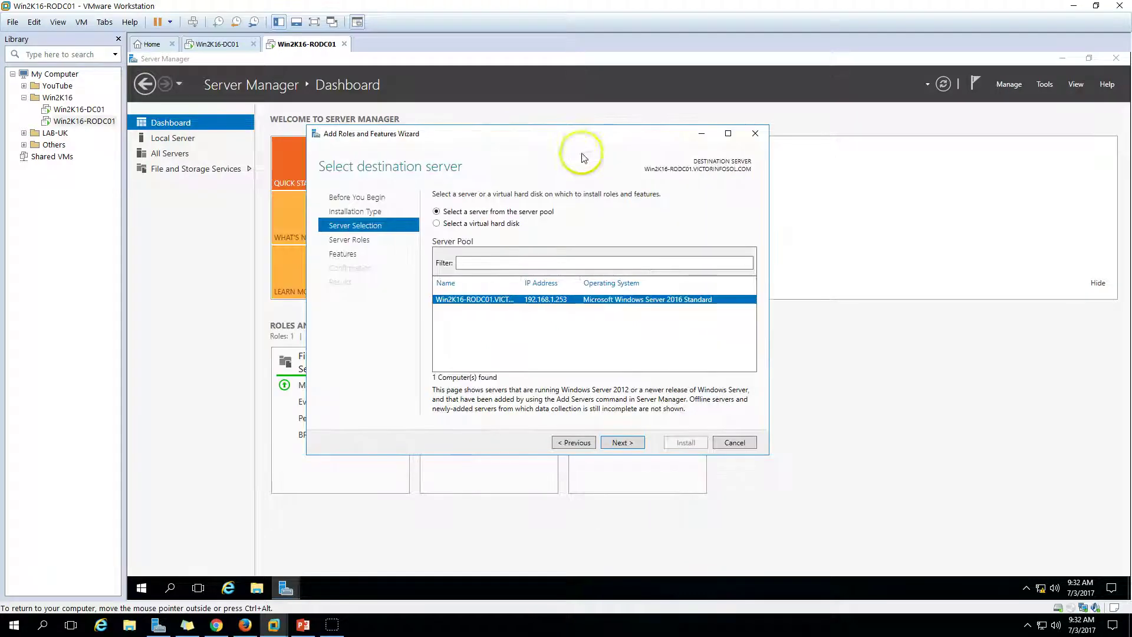
{"action": "left_click", "coordinate": [624, 443]}
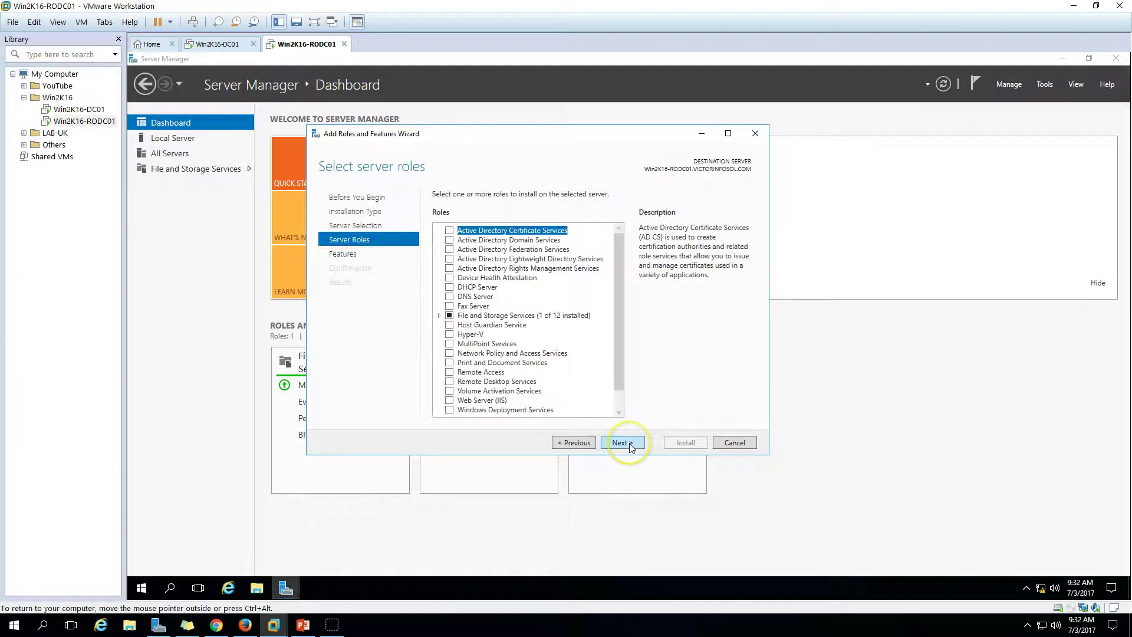
Install the Active Directory Domain Services role with its required features and management tools.
{"action": "left_click", "coordinate": [450, 240]}
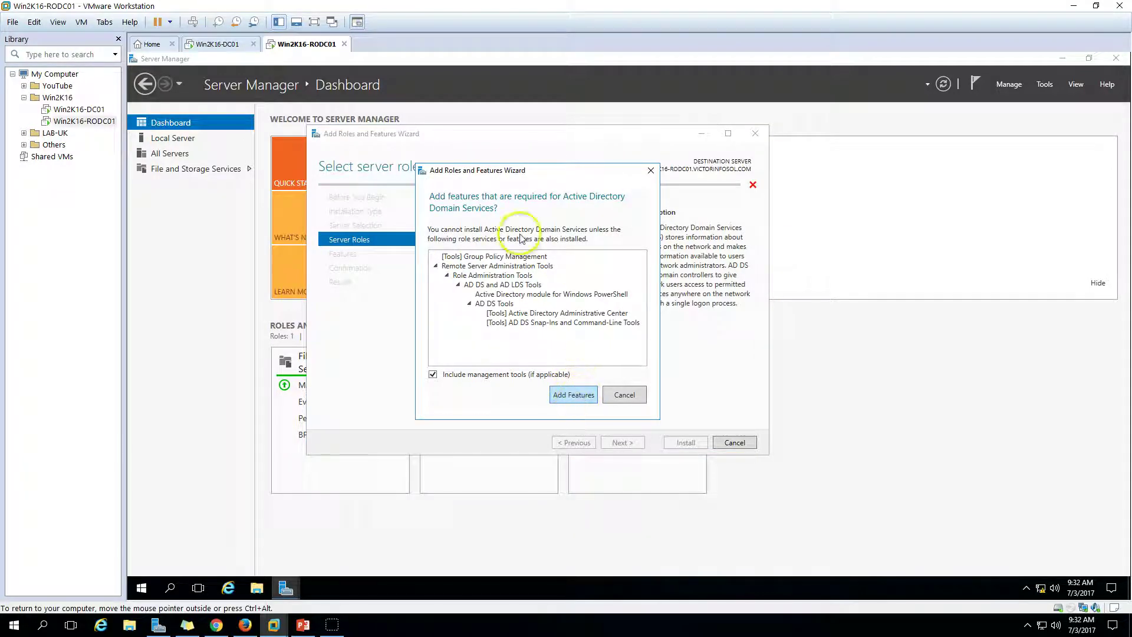
{"action": "left_click", "coordinate": [575, 395]}
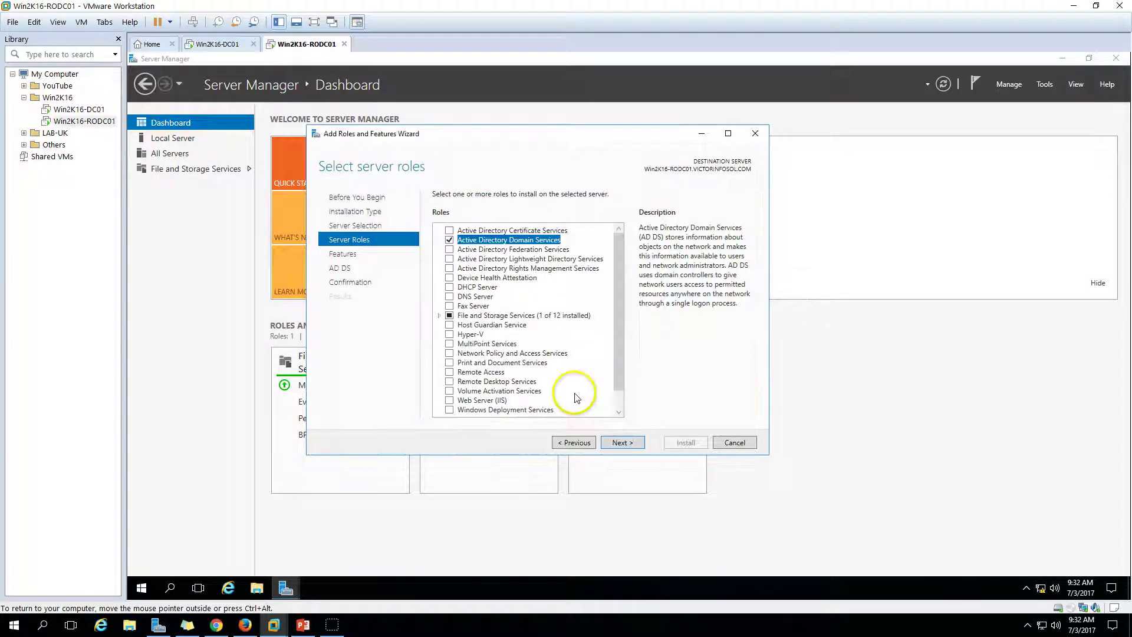
{"action": "left_click", "coordinate": [623, 443]}
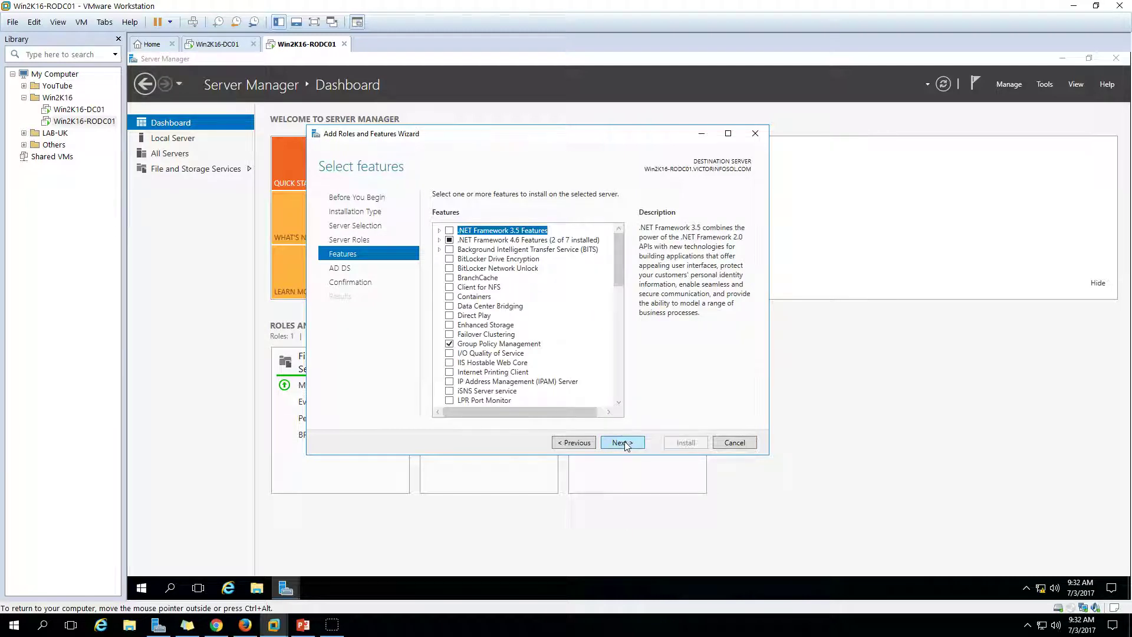
{"action": "left_click", "coordinate": [623, 443]}
{"action": "left_click", "coordinate": [624, 443]}
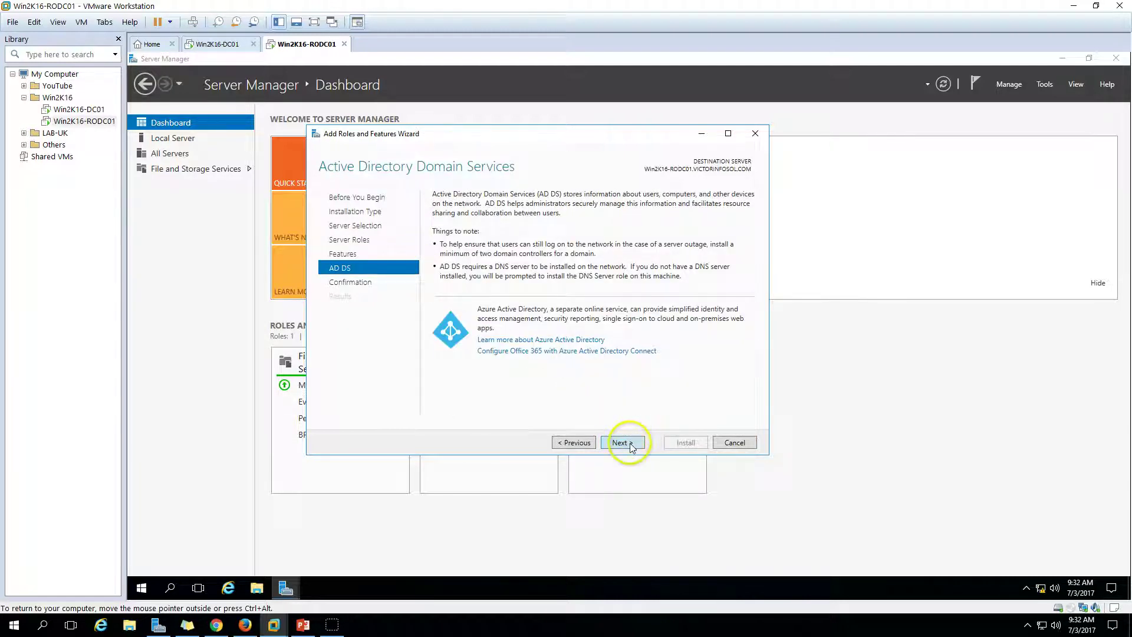
{"action": "left_click", "coordinate": [684, 442]}
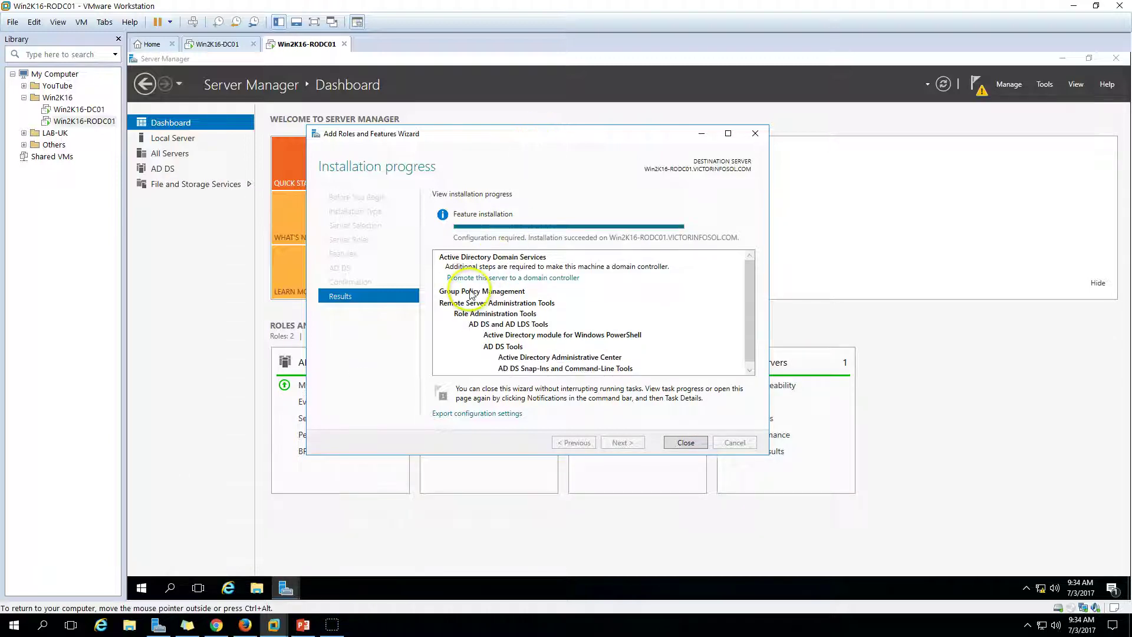
Start promoting the server to a domain controller, adding it to the existing domain VICTORINFOSOL.COM with the current credentials.
{"action": "left_click", "coordinate": [536, 279]}
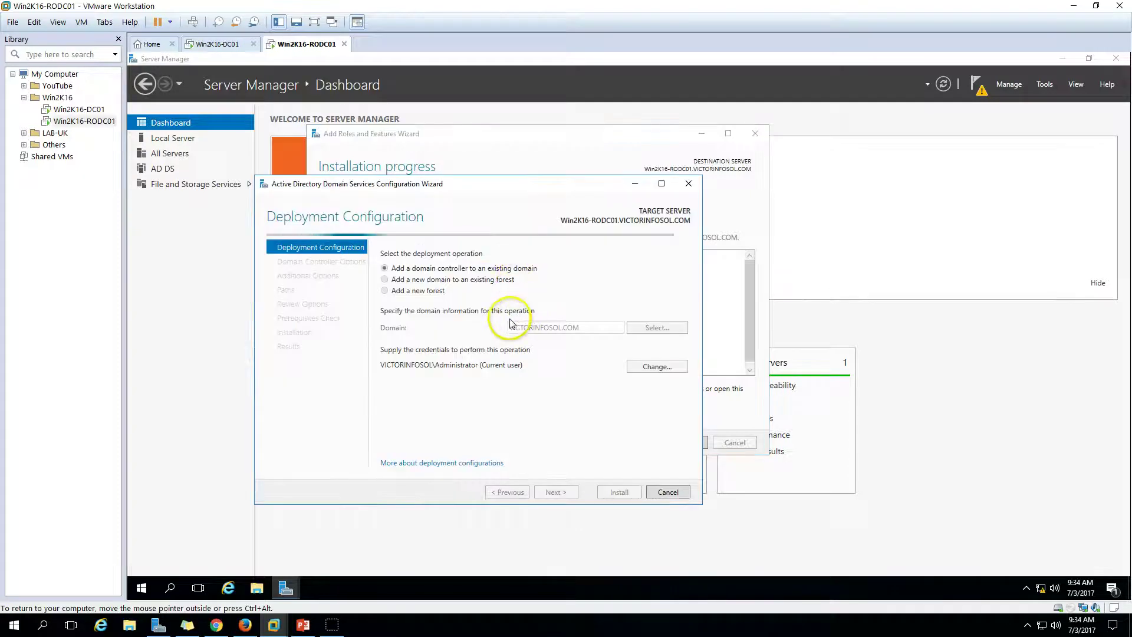
{"action": "left_click_drag", "start_coordinate": [488, 187], "coordinate": [504, 160]}
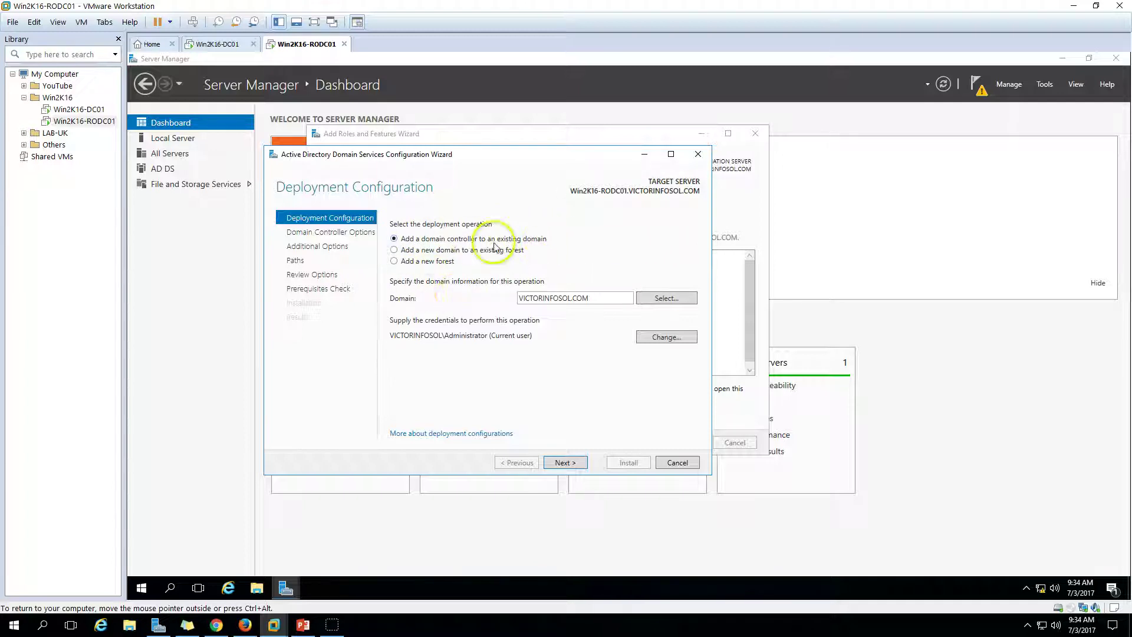
{"action": "left_click", "coordinate": [565, 462]}
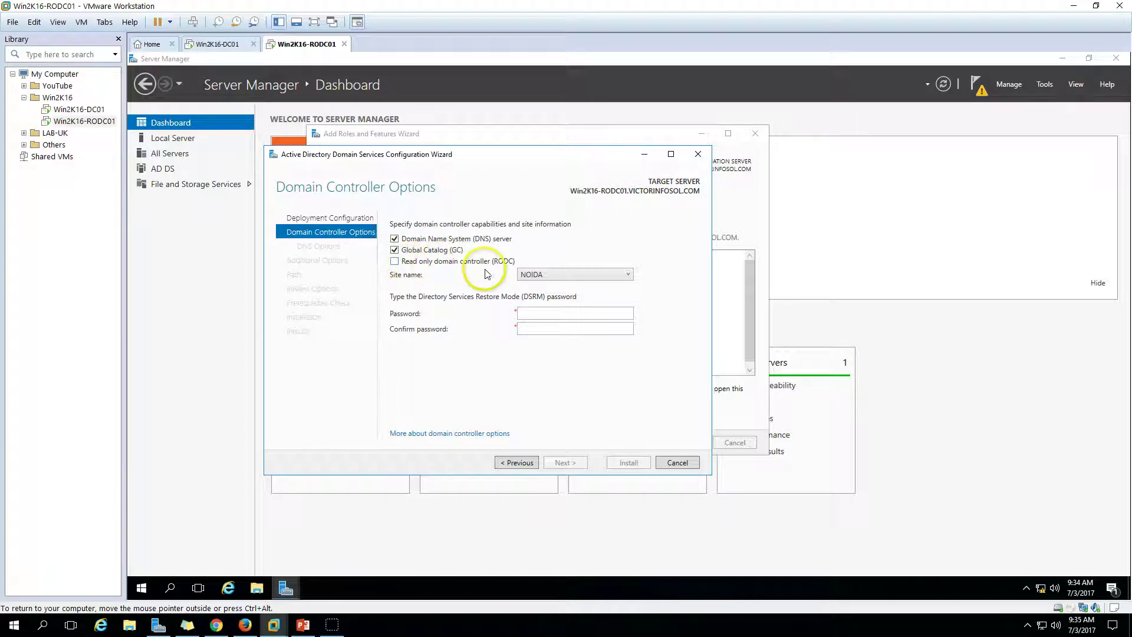
Enable the read-only domain controller option, keeping DNS, Global Catalog and site NOIDA, and enter and confirm the DSRM password.
{"action": "left_click", "coordinate": [394, 261]}
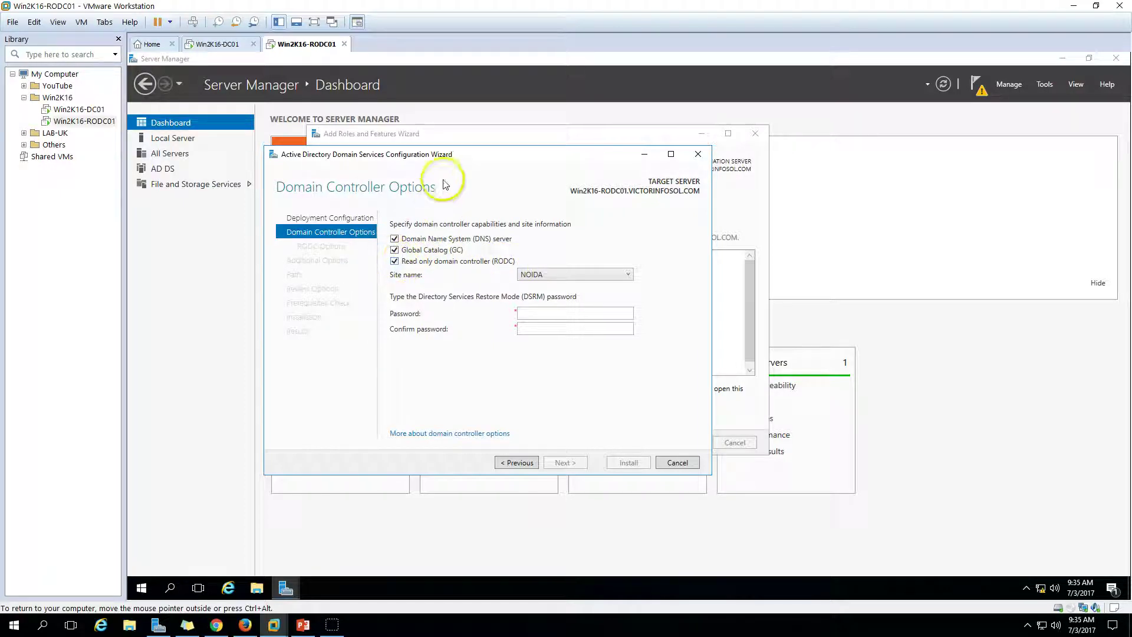
{"action": "left_click_drag", "start_coordinate": [462, 160], "coordinate": [507, 135]}
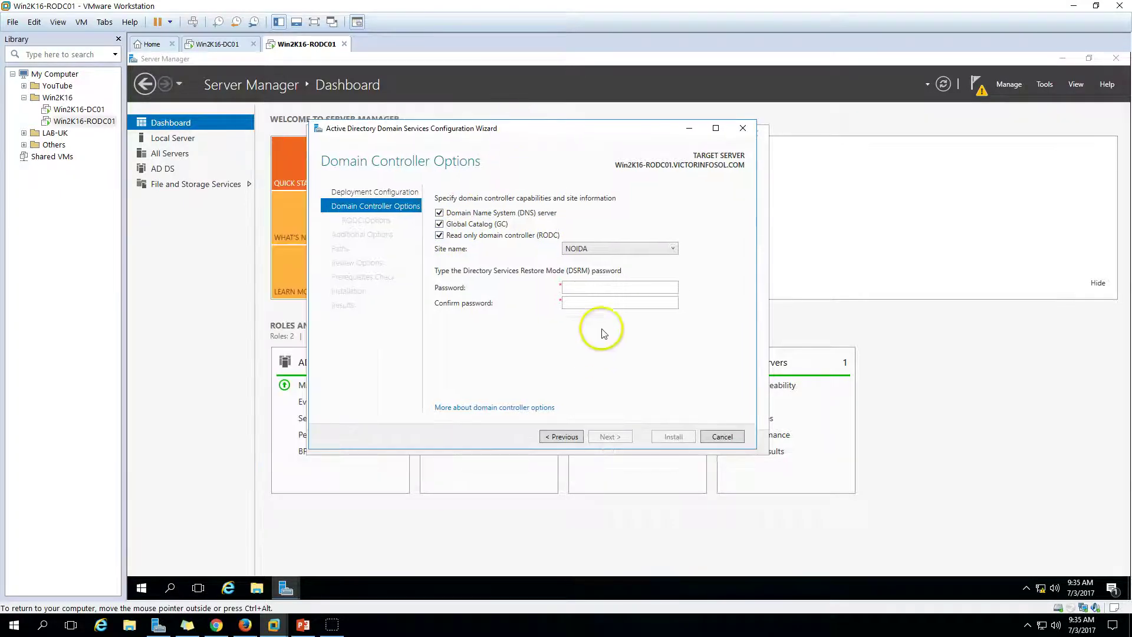
{"action": "left_click", "coordinate": [587, 289]}
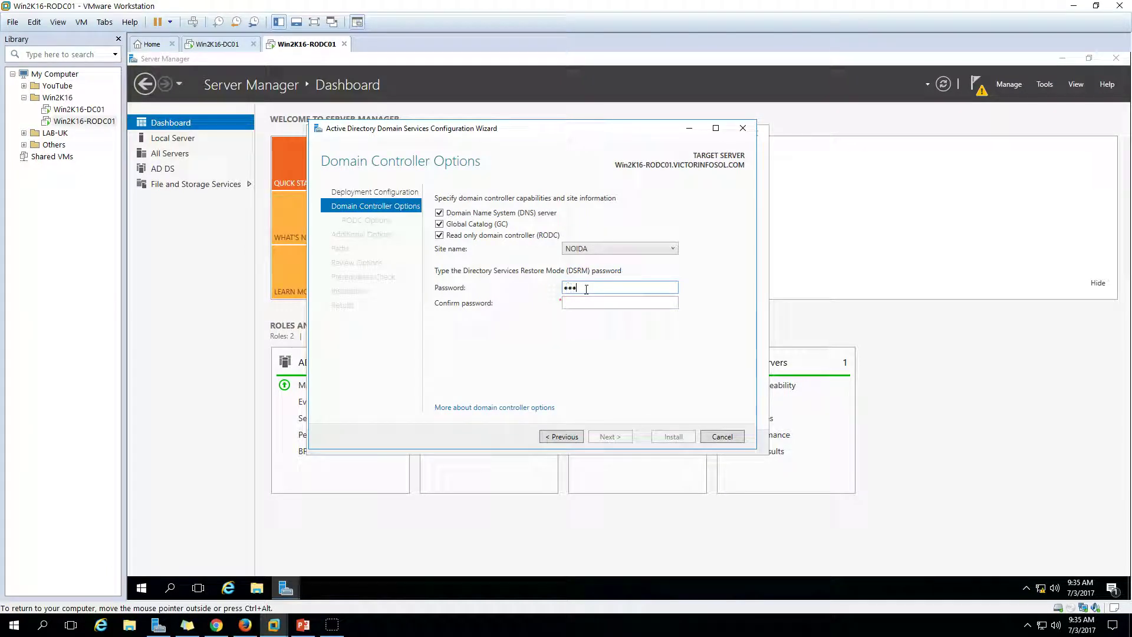
{"action": "type", "text": "Password"}
{"action": "key", "text": "Tab"}
{"action": "type", "text": "Password"}
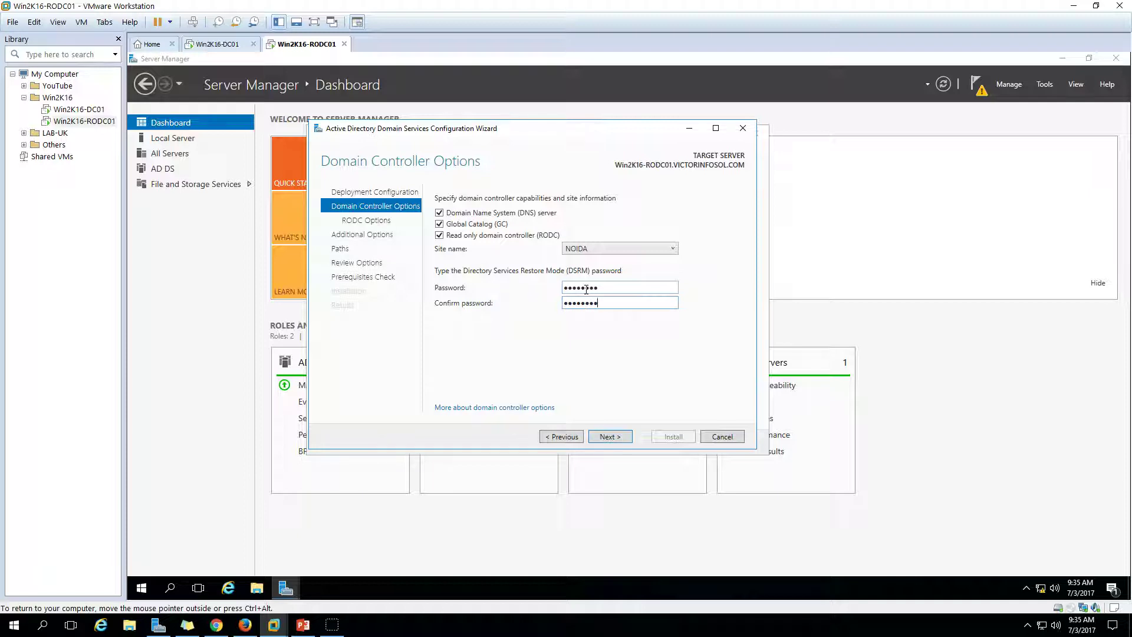
{"action": "left_click", "coordinate": [608, 438]}
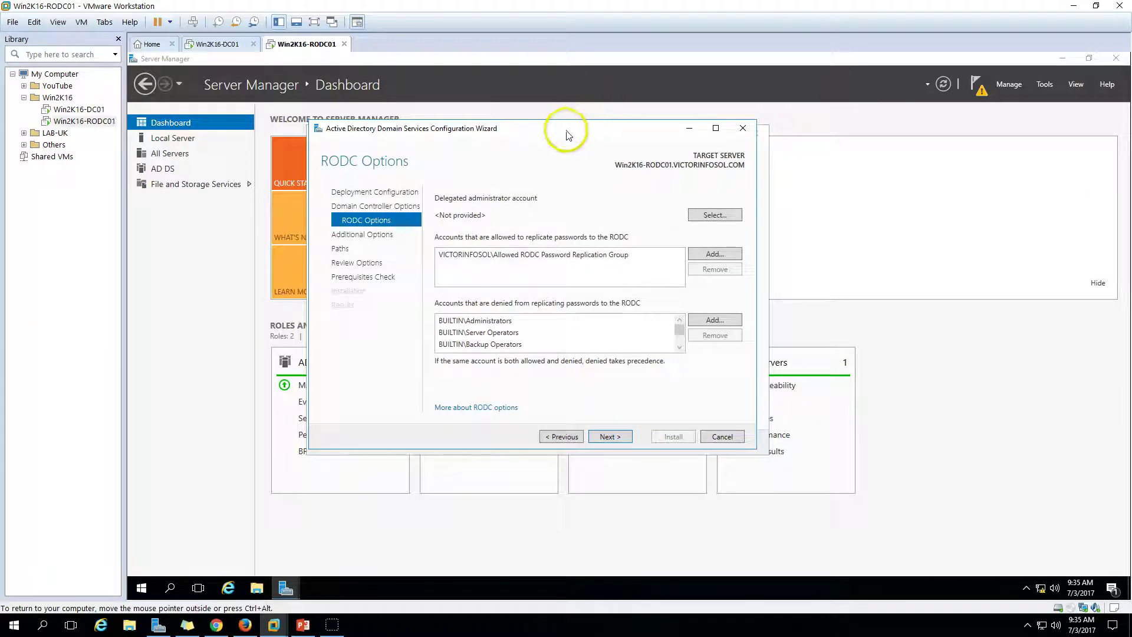
Look through the accounts allowed and denied password replication to the RODC and accept the default RODC options.
{"action": "left_click_drag", "start_coordinate": [569, 131], "coordinate": [601, 105]}
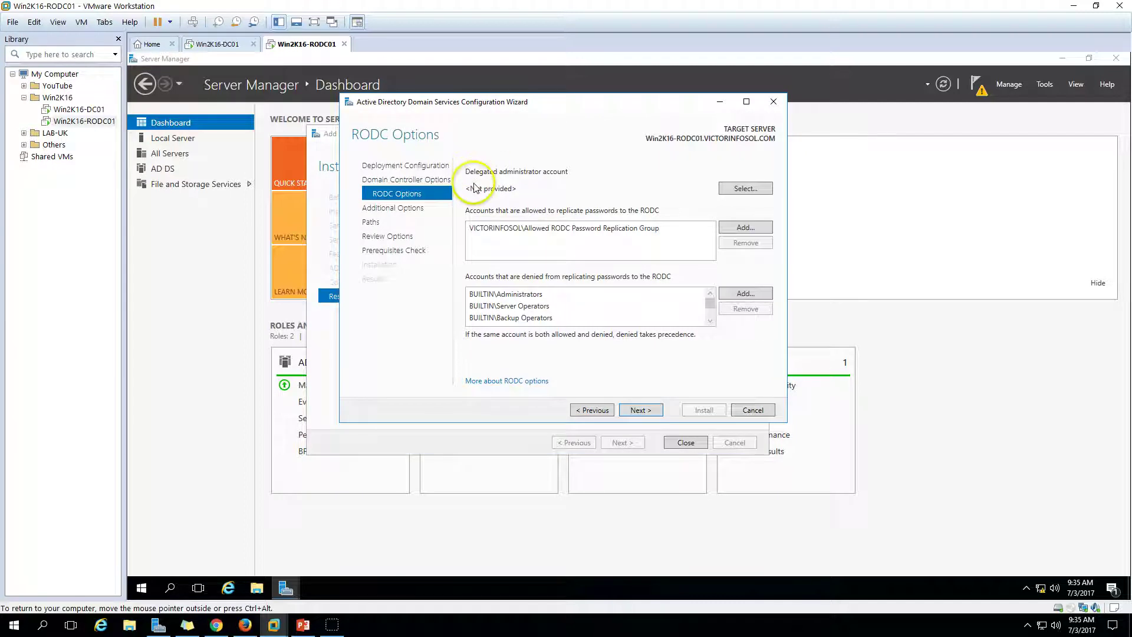
{"action": "left_click", "coordinate": [494, 230]}
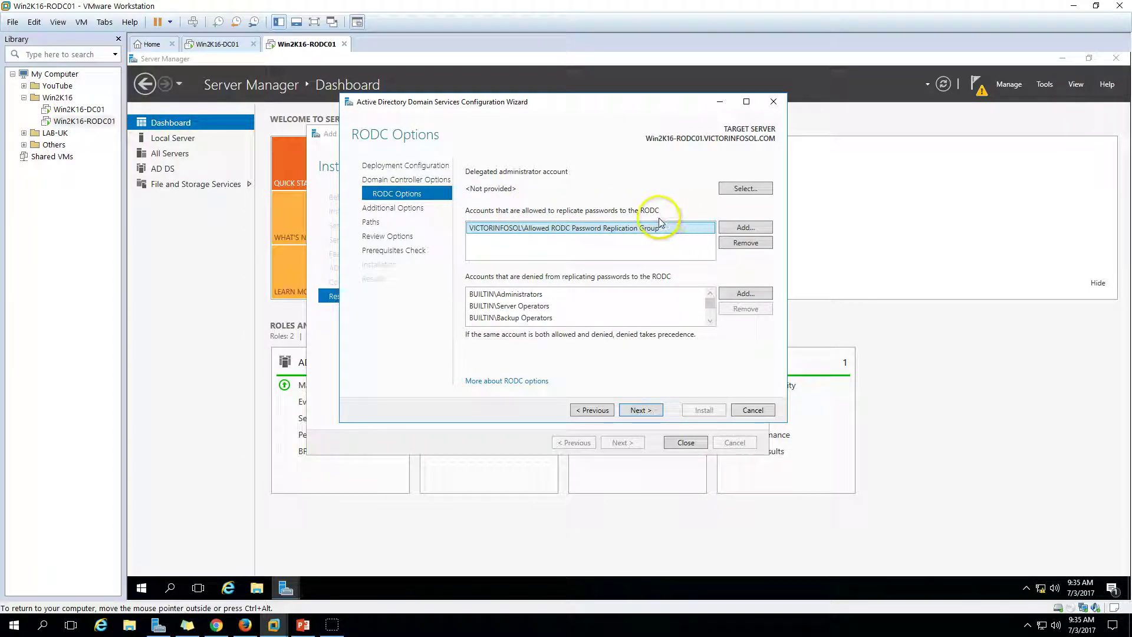
{"action": "left_click", "coordinate": [538, 295]}
{"action": "left_click", "coordinate": [534, 307]}
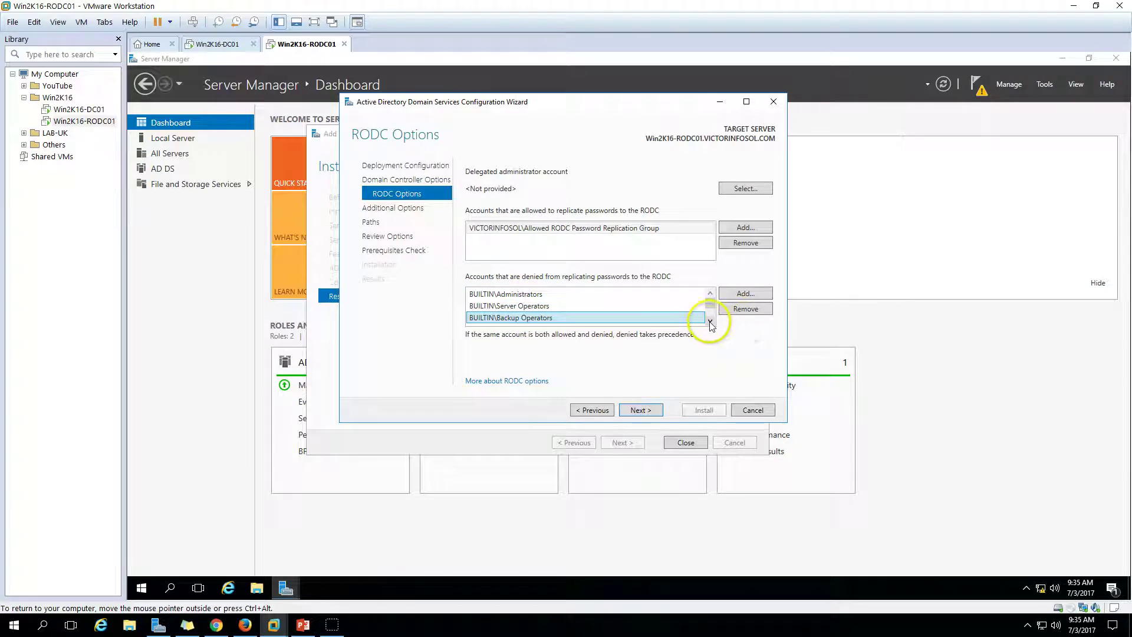
{"action": "scroll", "coordinate": [711, 321], "scroll_direction": "down", "scroll_amount": 1}
{"action": "left_click", "coordinate": [619, 322]}
{"action": "left_click_drag", "start_coordinate": [619, 322], "coordinate": [562, 293]}
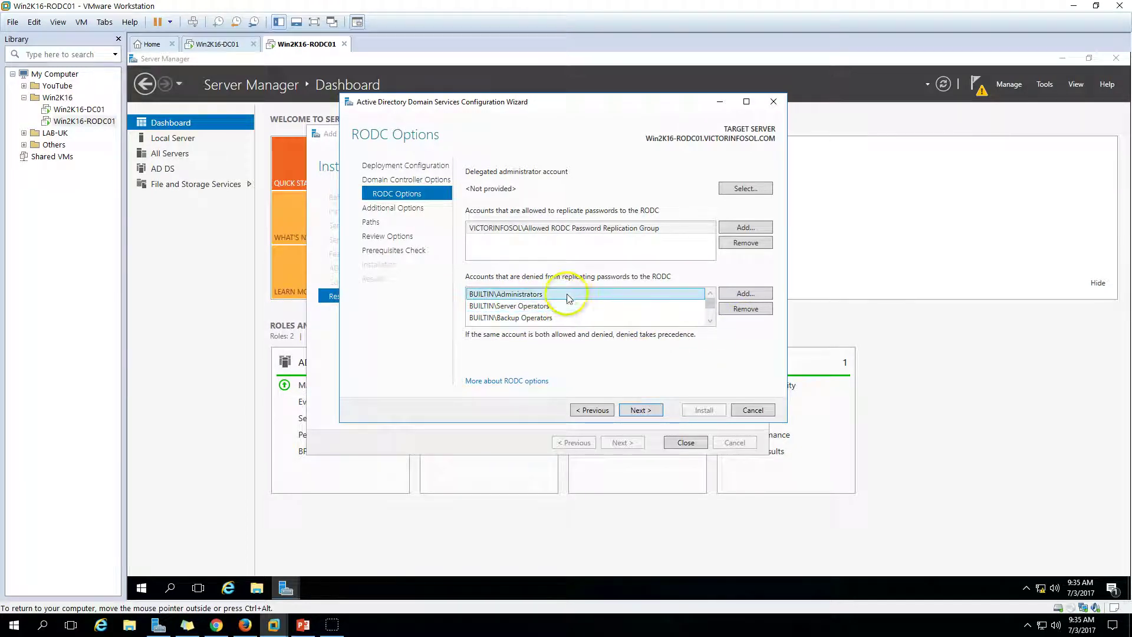
{"action": "left_click", "coordinate": [642, 411]}
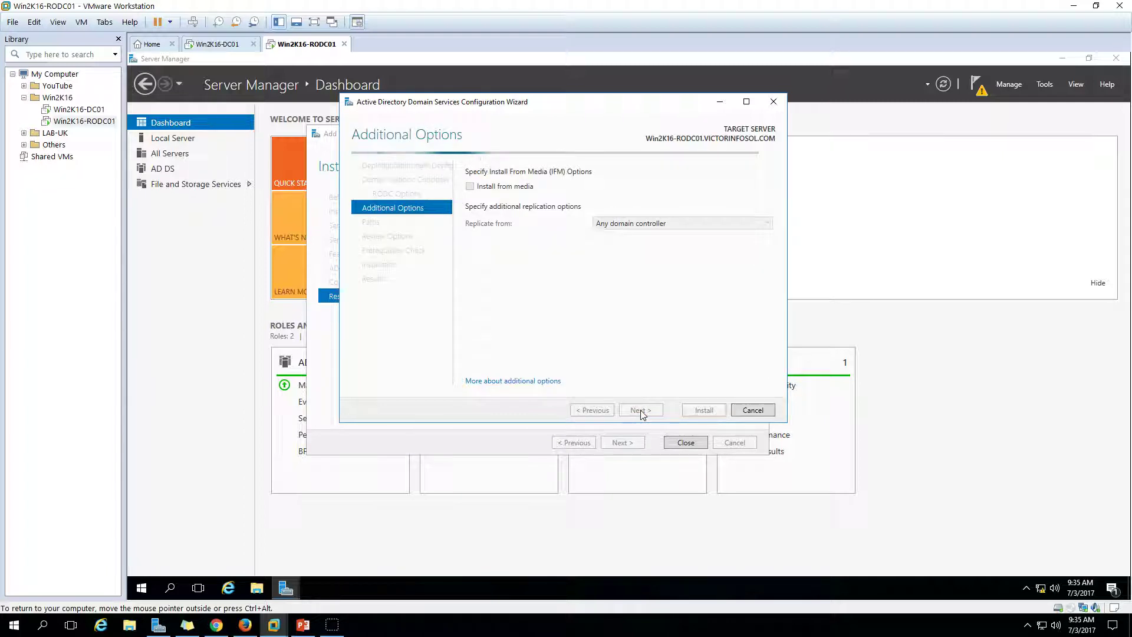
Set Win2K16-DC01.VICTORINFOSOL.COM as the domain controller to replicate from, without installing from media.
{"action": "left_click", "coordinate": [663, 224]}
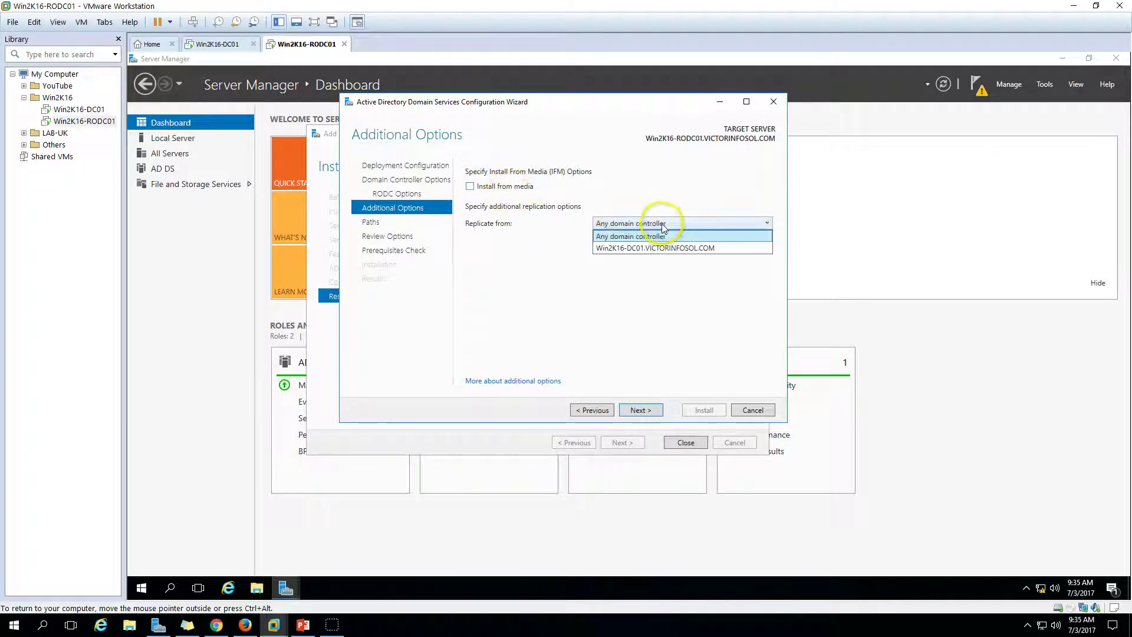
{"action": "left_click", "coordinate": [648, 248]}
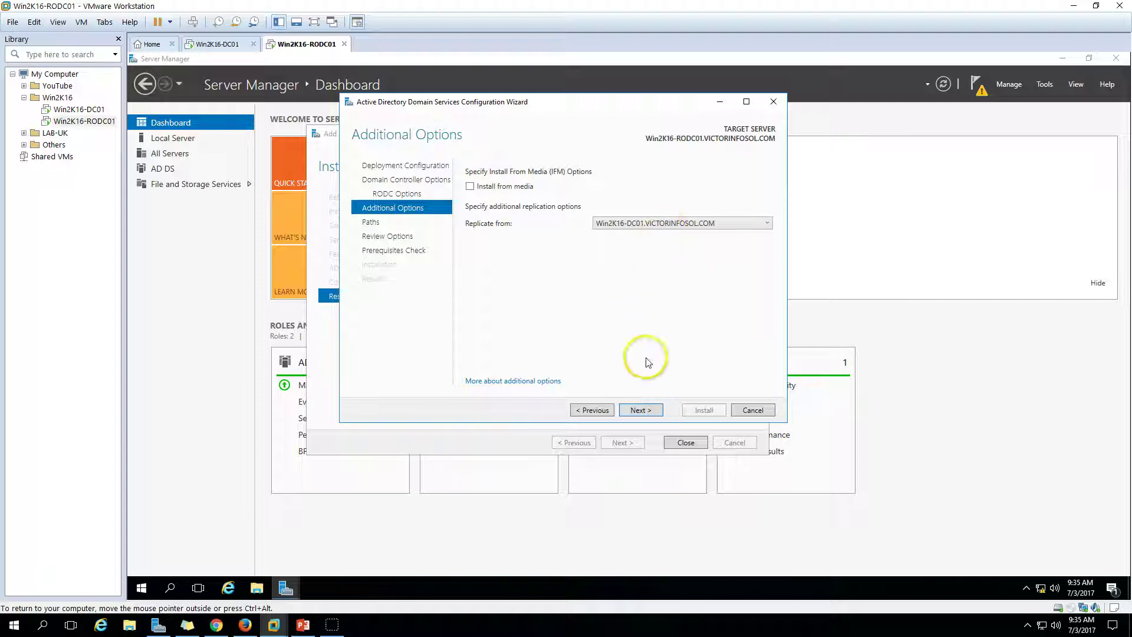
{"action": "left_click", "coordinate": [649, 223]}
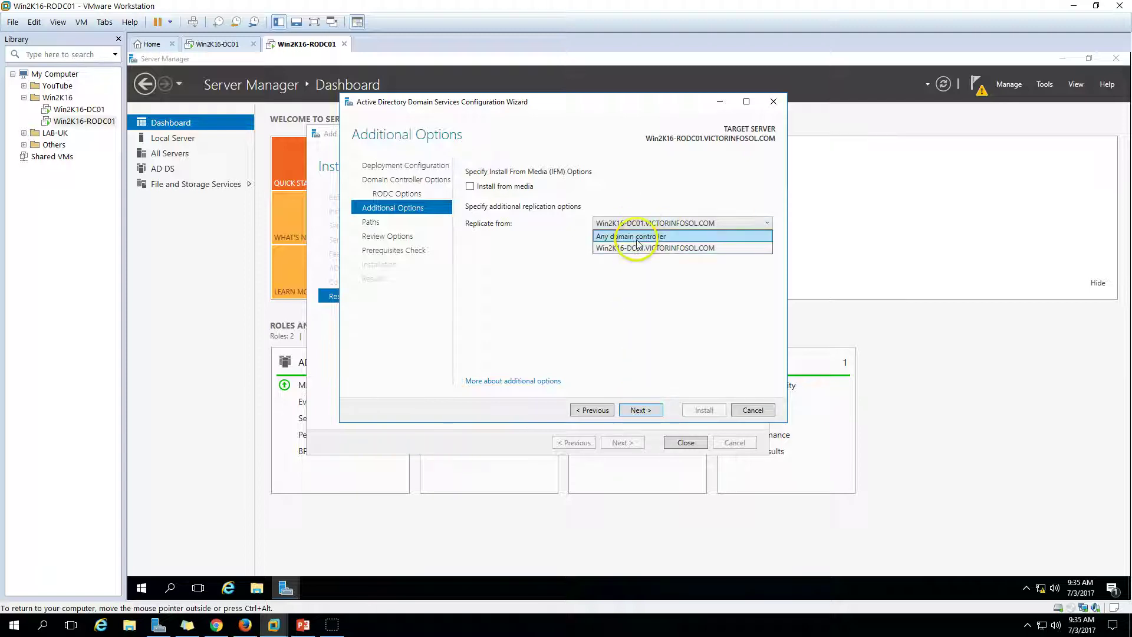
{"action": "left_click", "coordinate": [635, 303]}
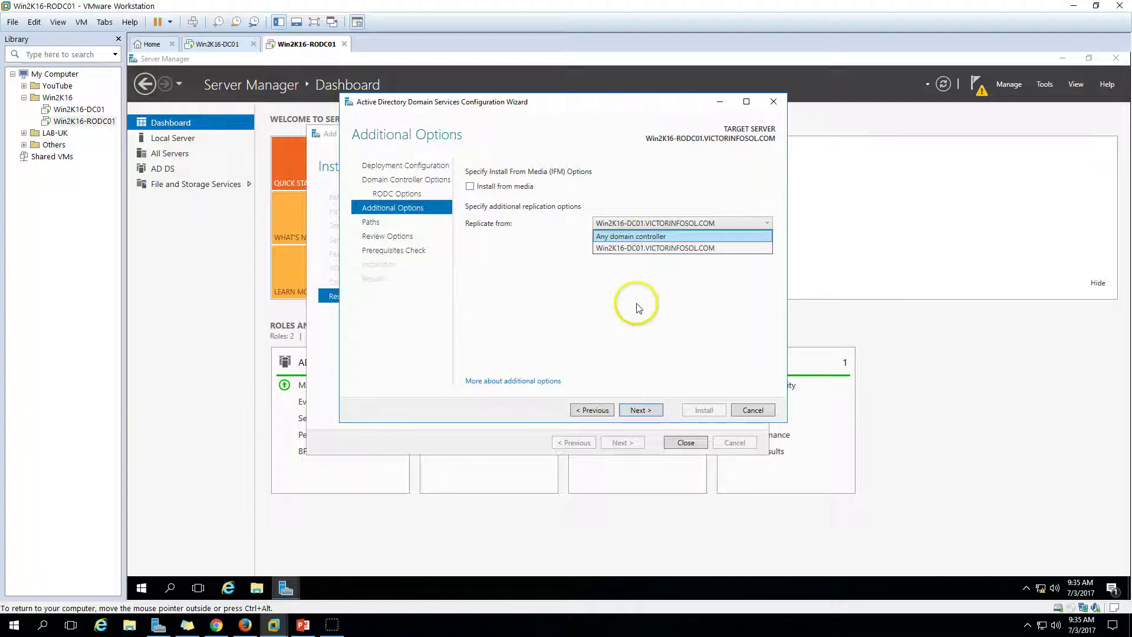
{"action": "left_click", "coordinate": [636, 223]}
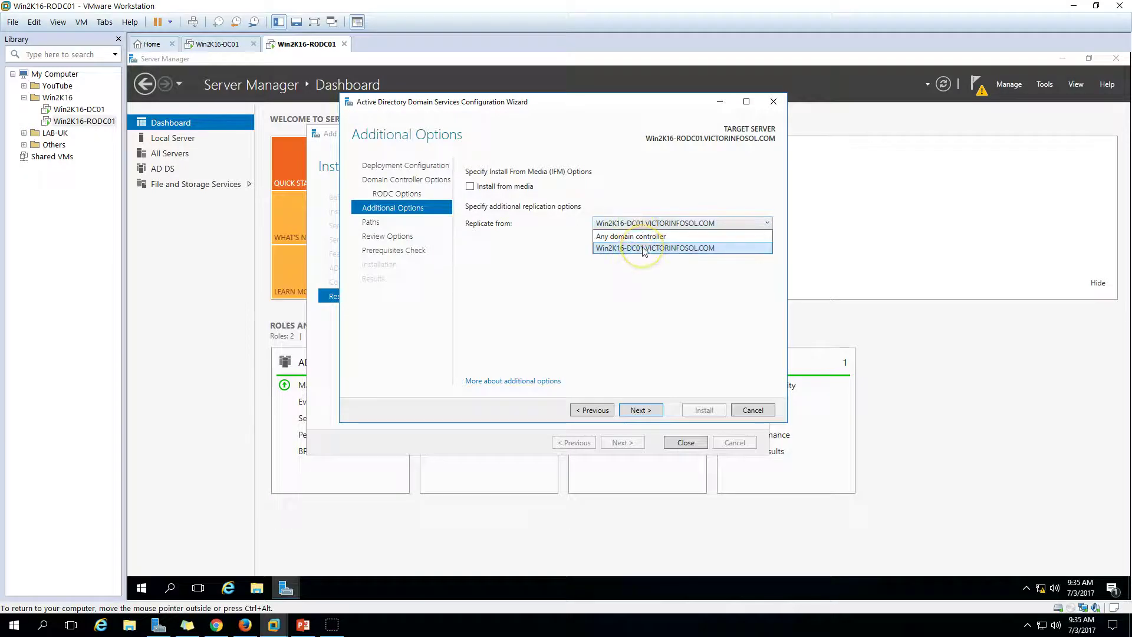
{"action": "left_click", "coordinate": [644, 248]}
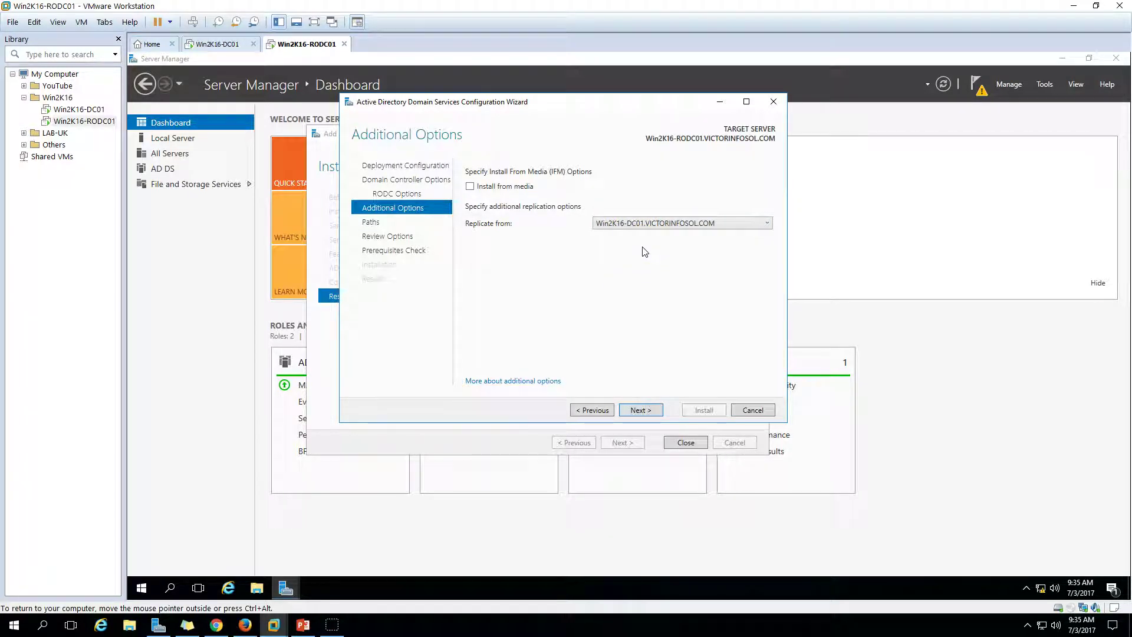
{"action": "left_click", "coordinate": [640, 269]}
{"action": "left_click", "coordinate": [644, 410]}
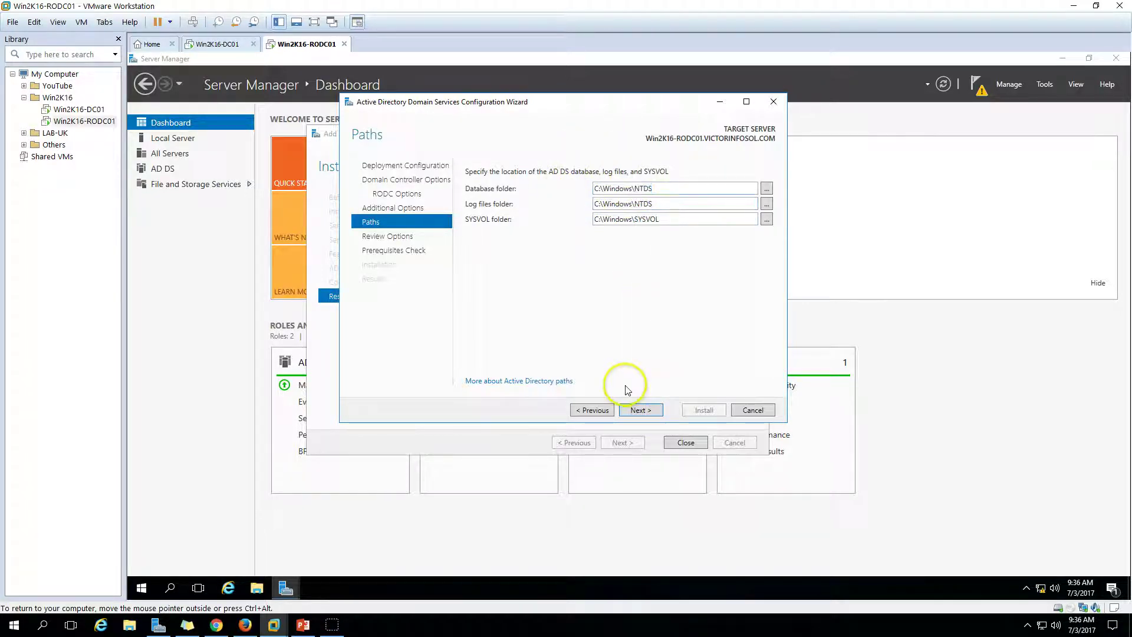
Accept the default database, log files and SYSVOL folders and review the selected configuration options.
{"action": "left_click", "coordinate": [650, 410]}
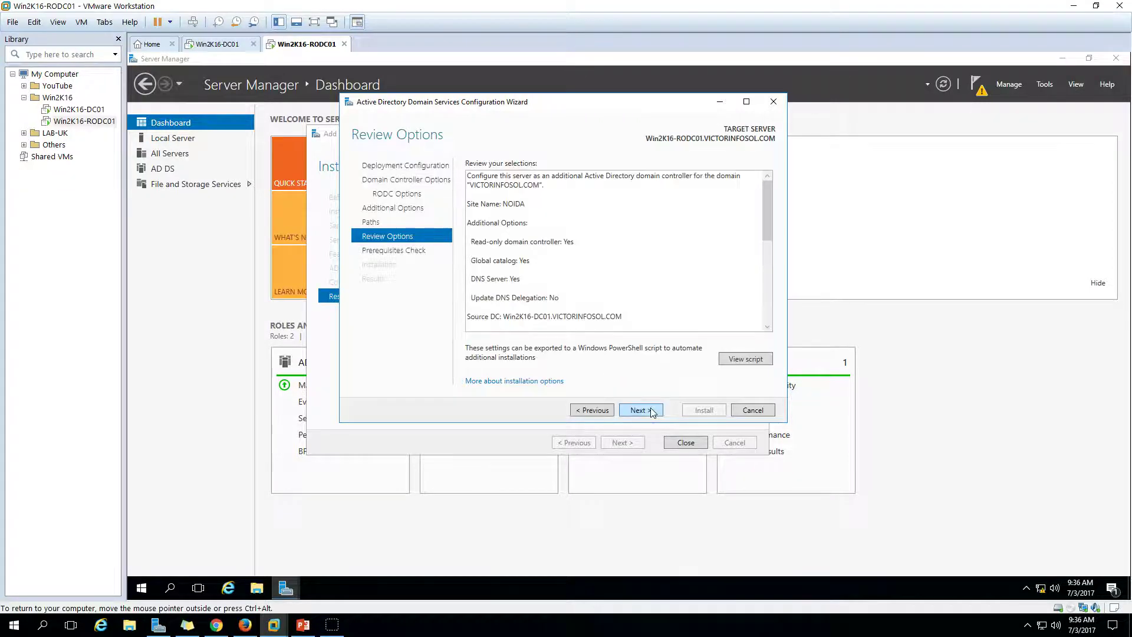
{"action": "left_click_drag", "start_coordinate": [762, 219], "coordinate": [764, 183]}
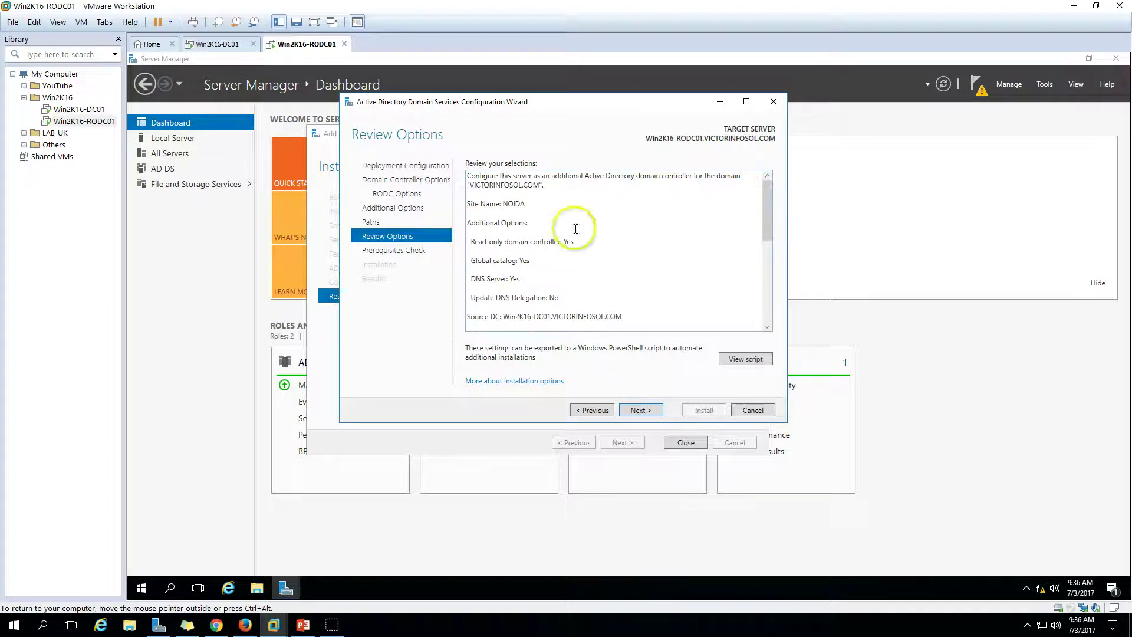
{"action": "key", "text": "ctrl+a"}
{"action": "left_click", "coordinate": [619, 243]}
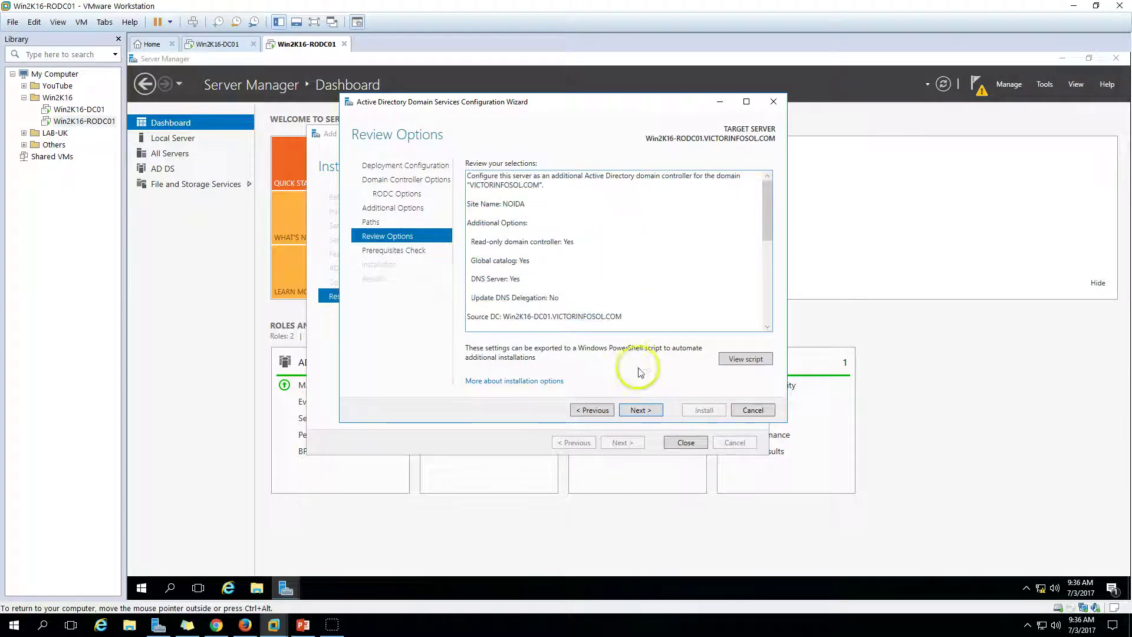
Run the prerequisites check and install the read-only domain controller configuration.
{"action": "left_click", "coordinate": [640, 410]}
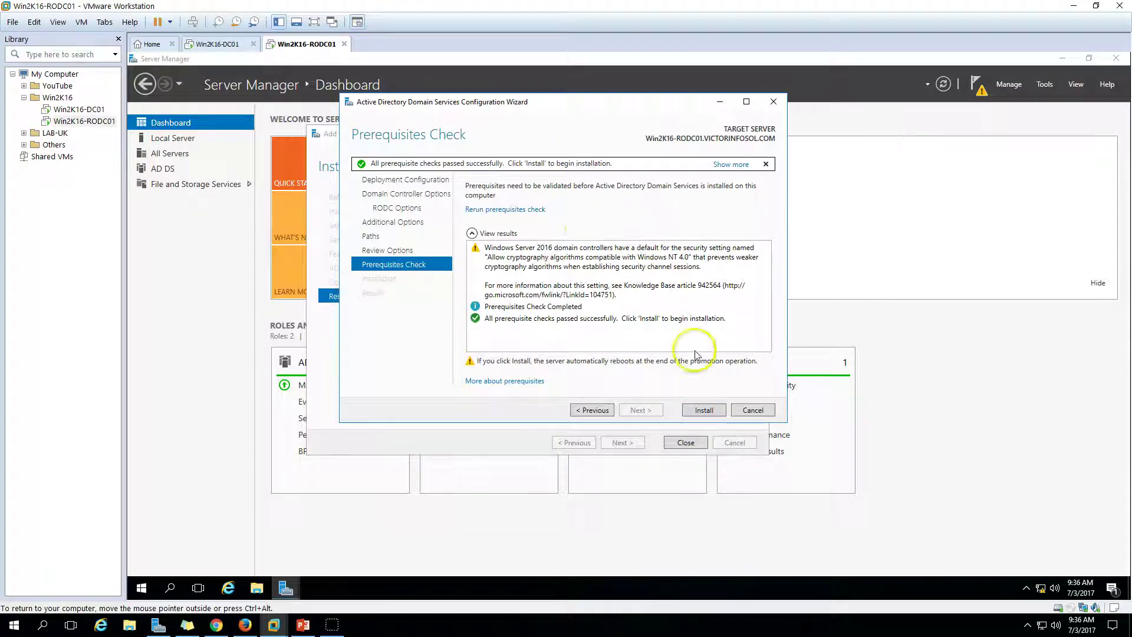
{"action": "left_click", "coordinate": [709, 414]}
{"action": "left_click_drag", "start_coordinate": [599, 105], "coordinate": [647, 86]}
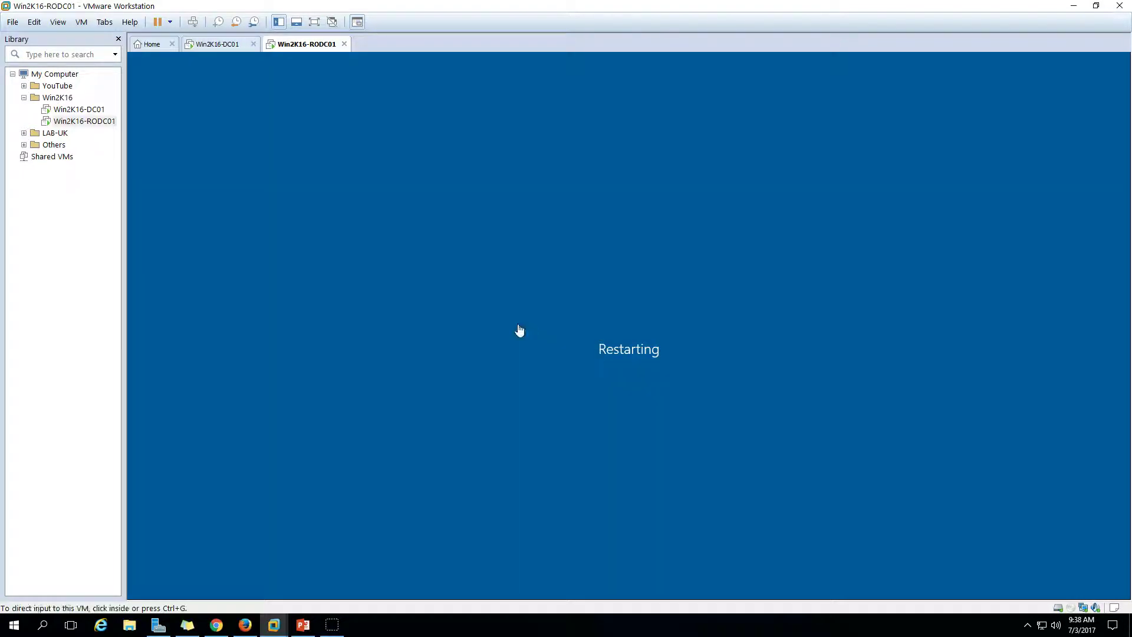
Switch to the Win2K16-DC01 virtual machine, refresh the Domain Controllers list and check the DC type of WIN2K16-RODC01.
{"action": "left_click", "coordinate": [236, 48]}
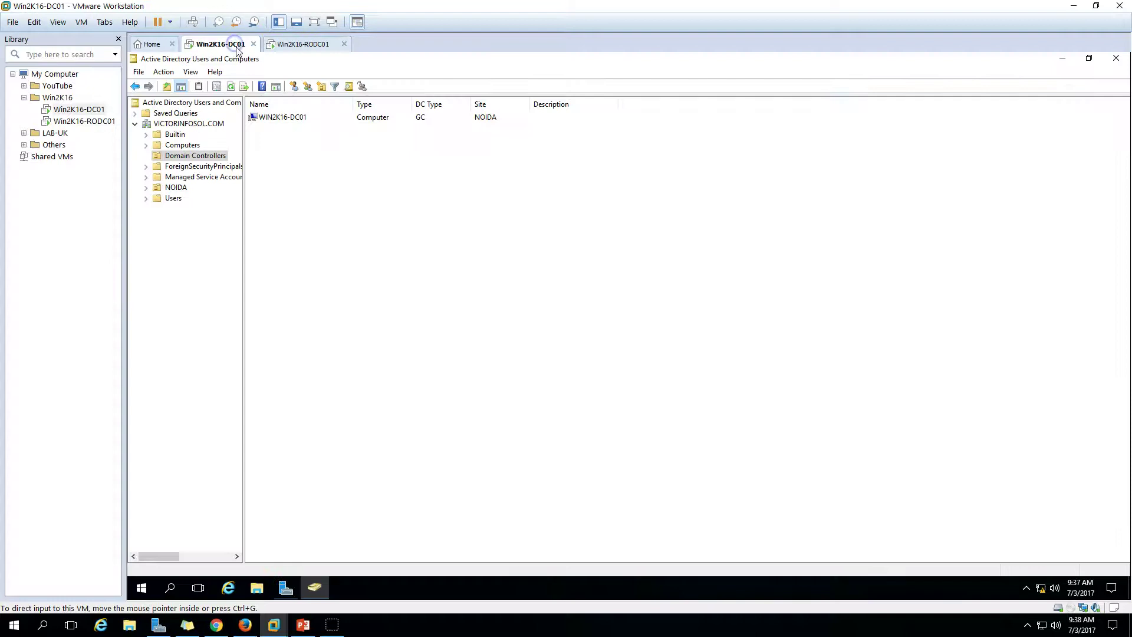
{"action": "right_click", "coordinate": [298, 195]}
{"action": "left_click", "coordinate": [351, 278]}
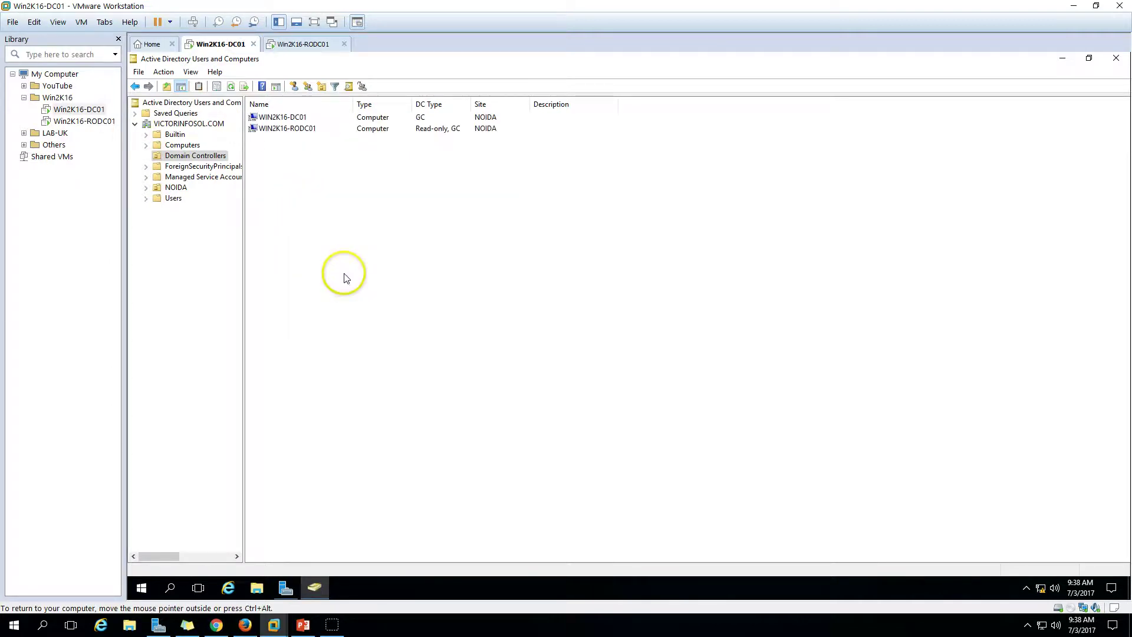
{"action": "left_click", "coordinate": [289, 129]}
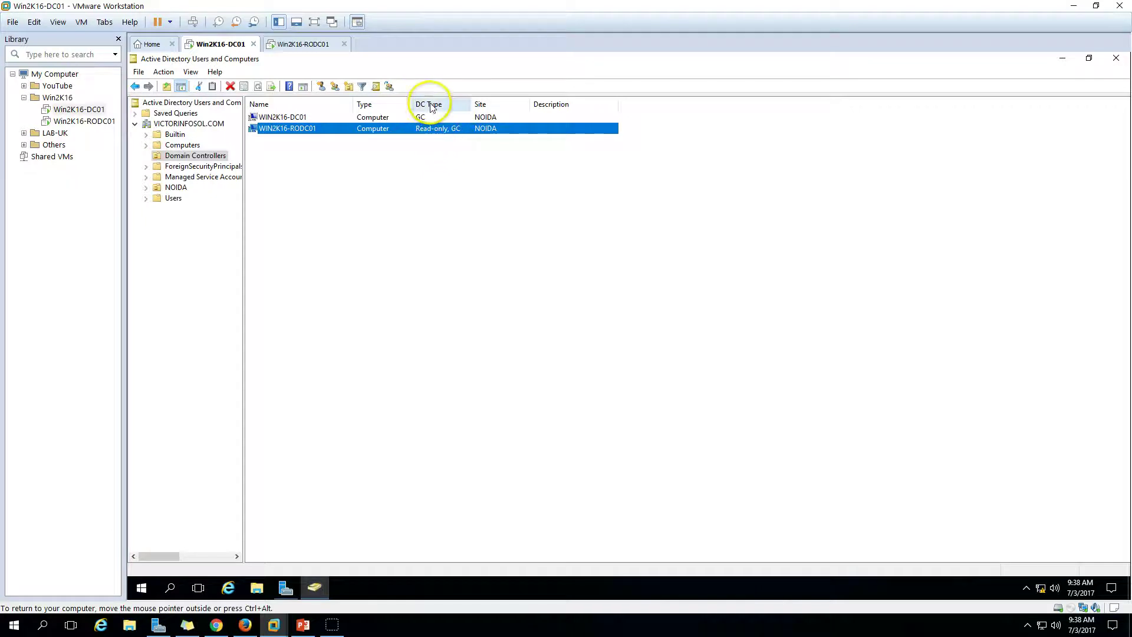
Inspect the DC type in the properties of WIN2K16-RODC01 and close them without changes.
{"action": "right_click", "coordinate": [446, 135]}
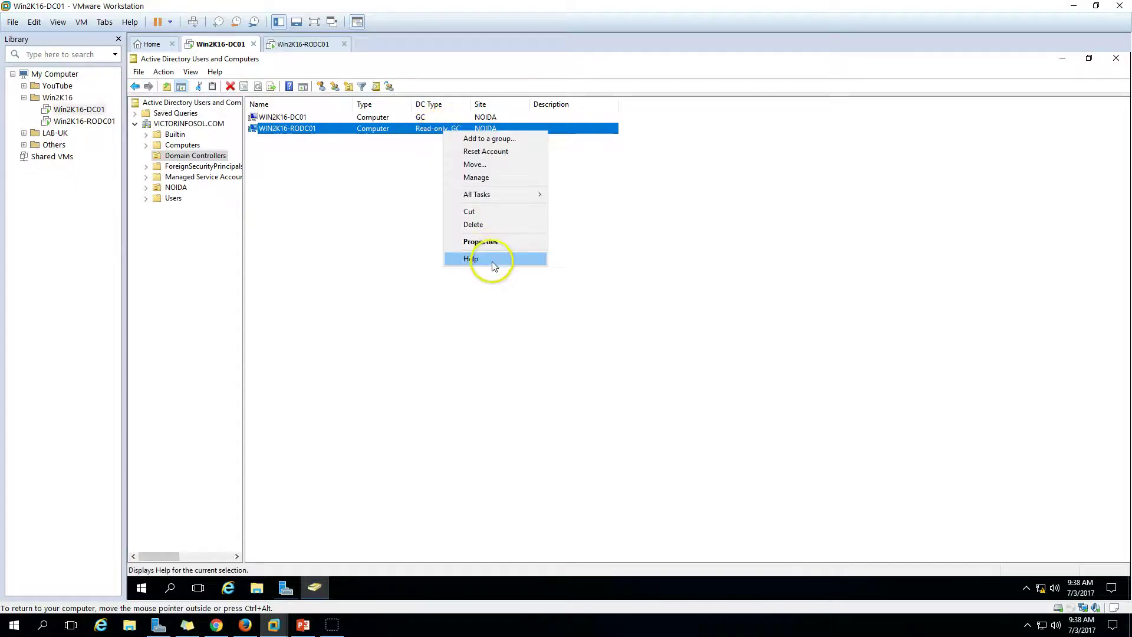
{"action": "left_click", "coordinate": [493, 242]}
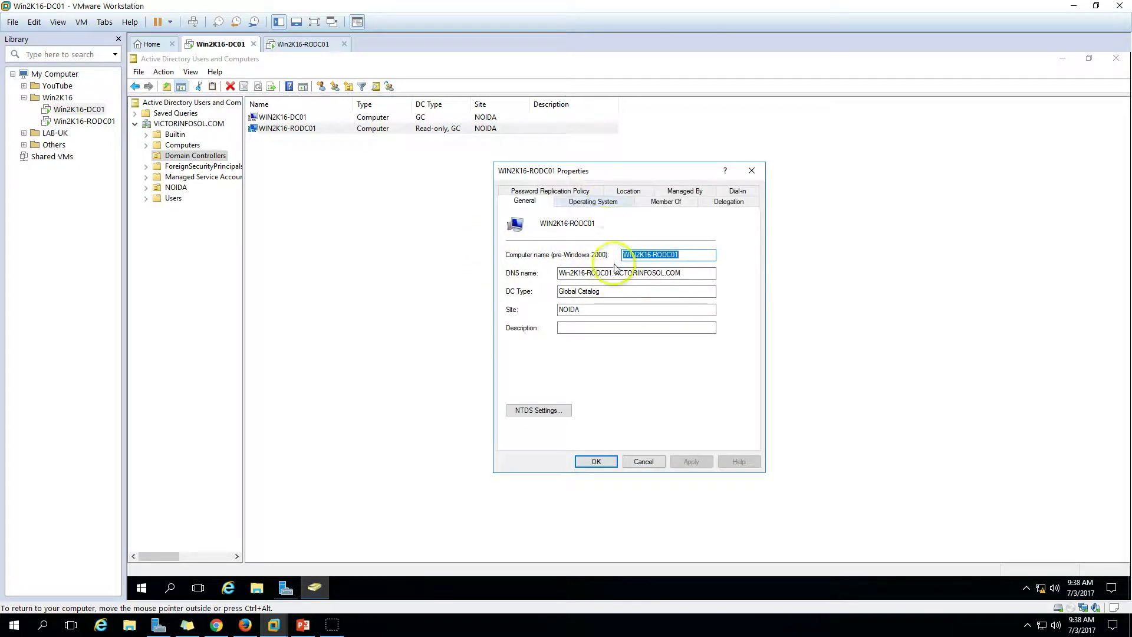
{"action": "left_click_drag", "start_coordinate": [632, 286], "coordinate": [523, 288]}
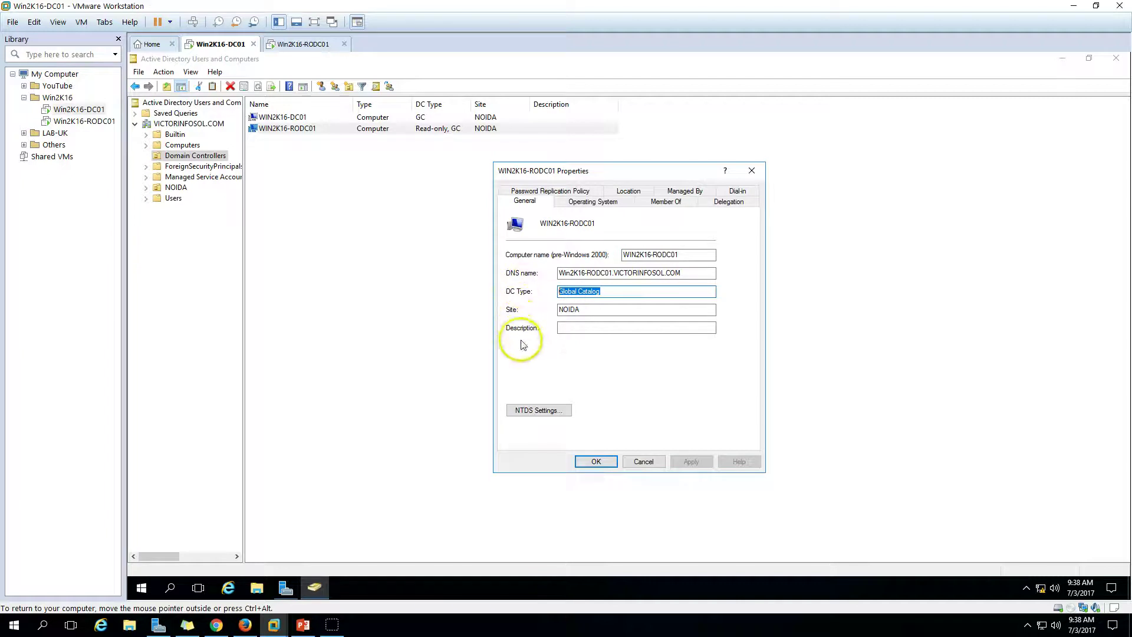
{"action": "left_click", "coordinate": [644, 462]}
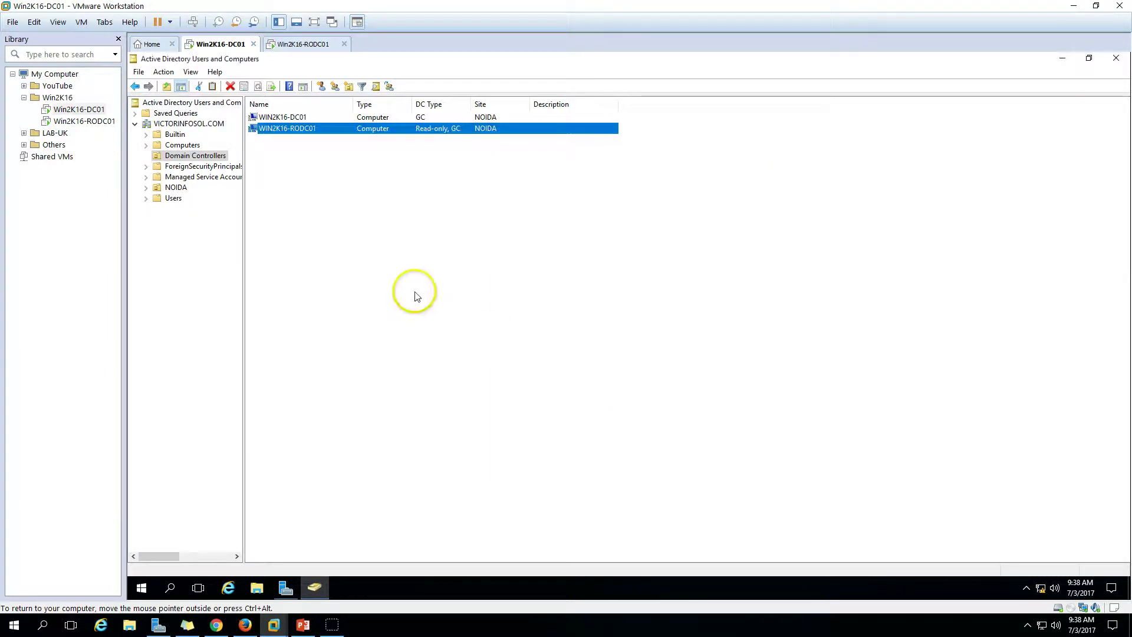
Switch to the Win2K16-RODC01 virtual machine, unlock it and sign in as VICTORINFOSOL\Administrator with the account password.
{"action": "left_click", "coordinate": [308, 45]}
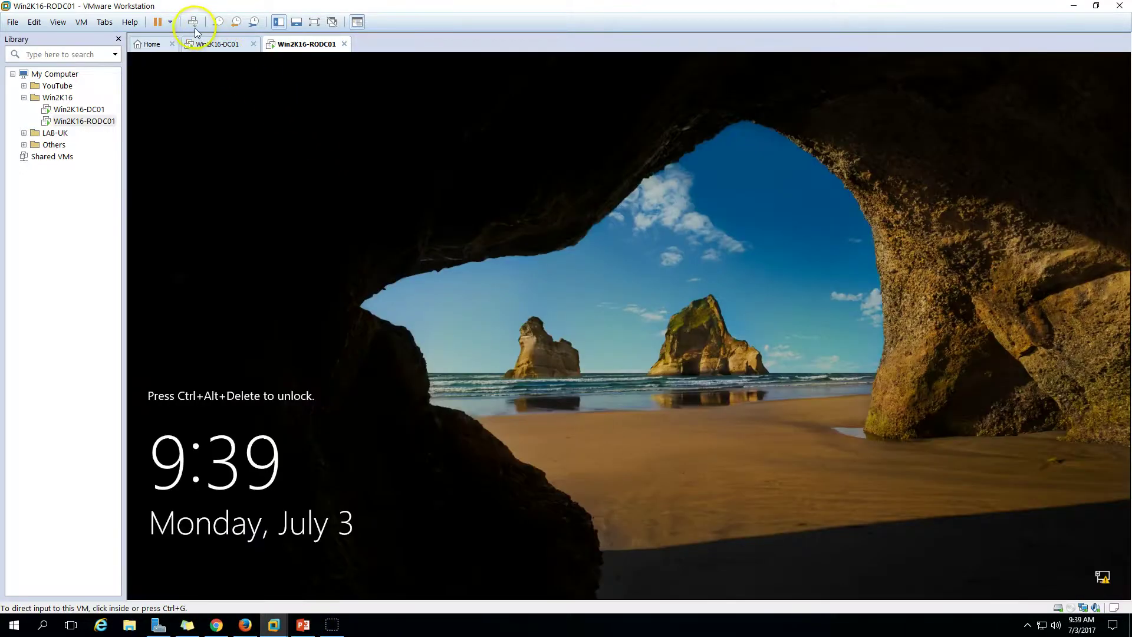
{"action": "left_click", "coordinate": [193, 23]}
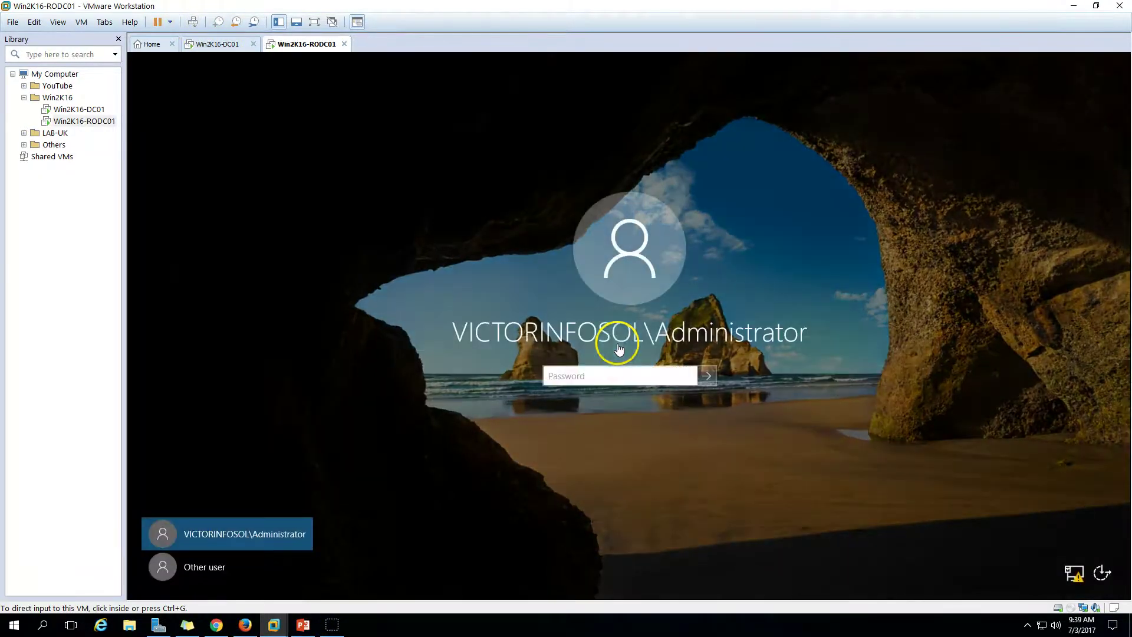
{"action": "left_click", "coordinate": [619, 350]}
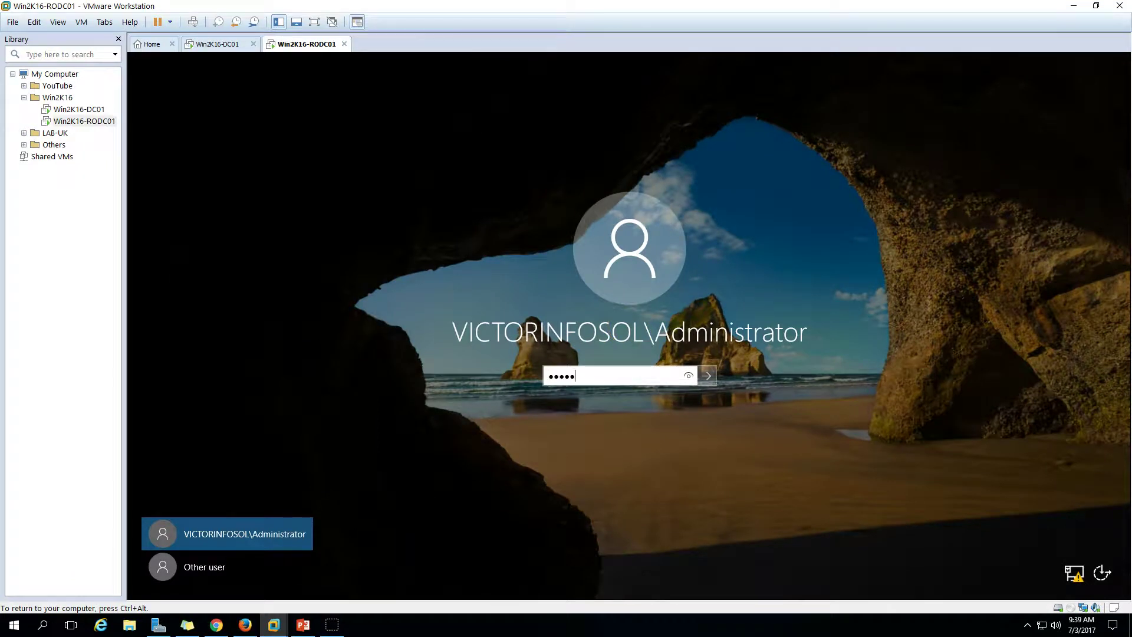
{"action": "key", "text": "Return"}
{"action": "key", "text": "ctrl+alt"}
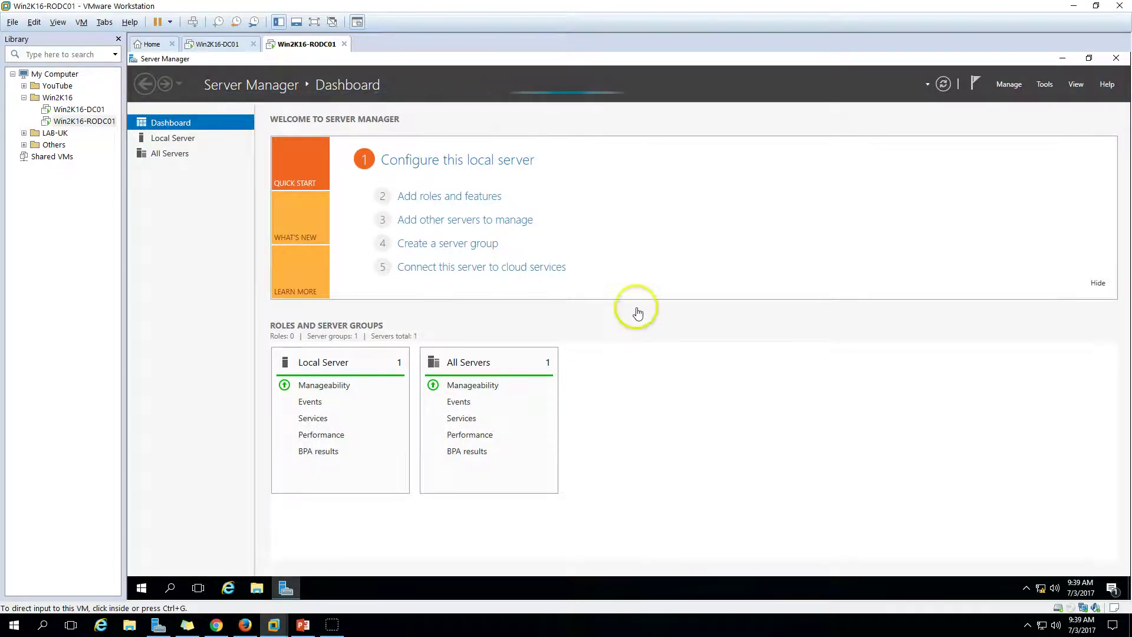
Hide the Server Manager welcome tile and start the stopped Sync Host service from the Local Server services alert.
{"action": "left_click", "coordinate": [1100, 286]}
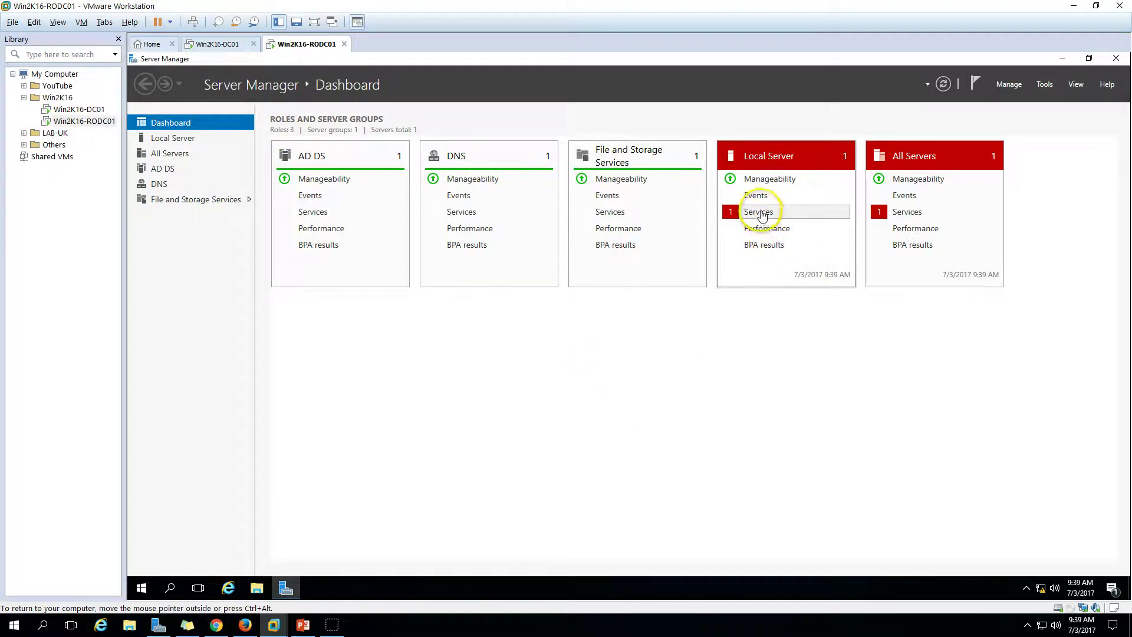
{"action": "left_click", "coordinate": [759, 214]}
{"action": "right_click", "coordinate": [571, 297]}
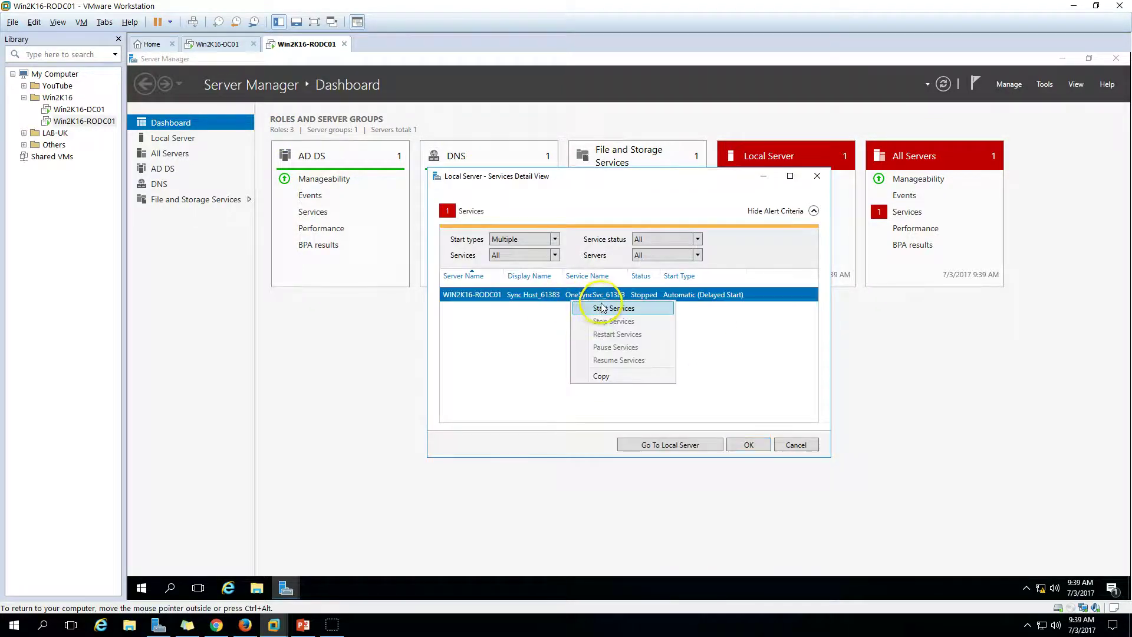
{"action": "left_click", "coordinate": [571, 297]}
{"action": "left_click", "coordinate": [817, 176]}
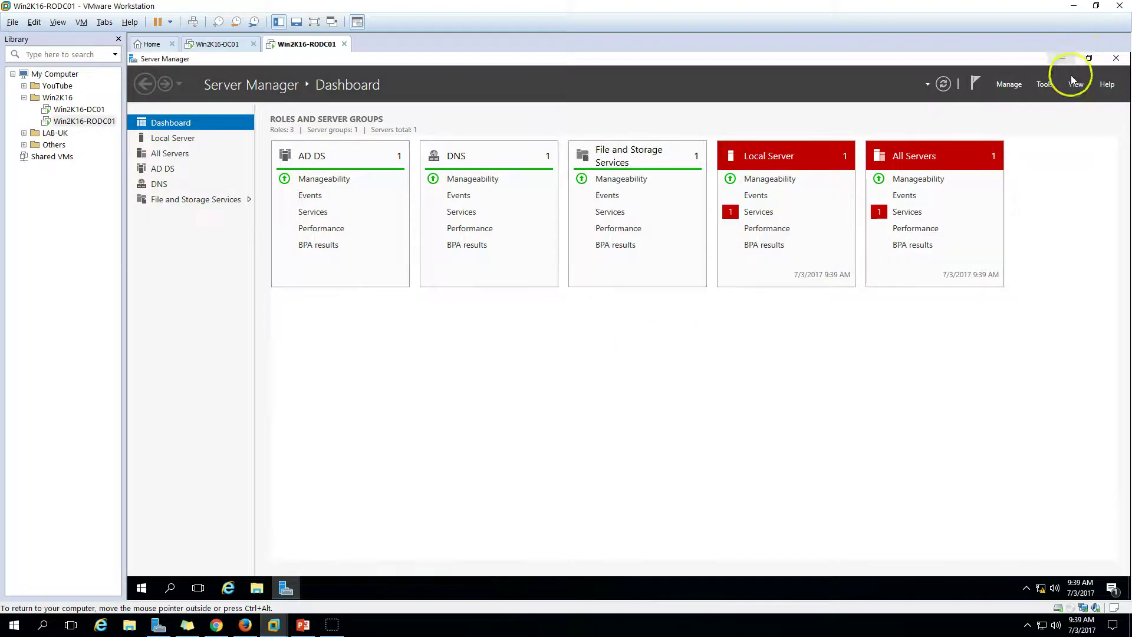
Open DNS Manager on the read-only domain controller and inspect the pointer records in the 1.168.192.in-addr.arpa reverse lookup zone.
{"action": "left_click", "coordinate": [1045, 84]}
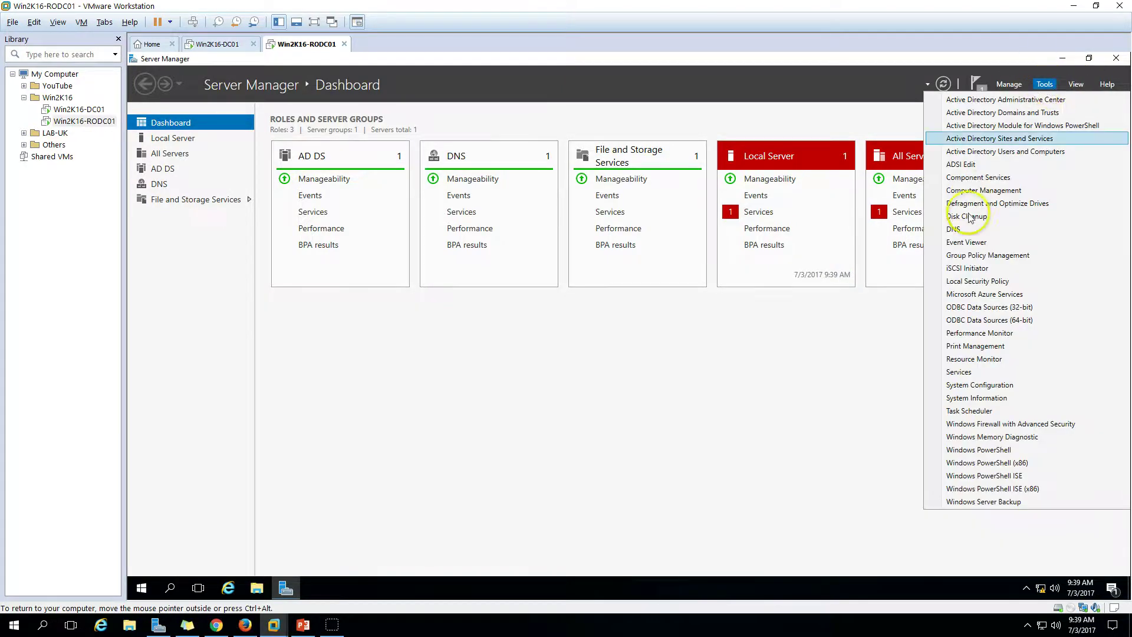
{"action": "left_click", "coordinate": [965, 231]}
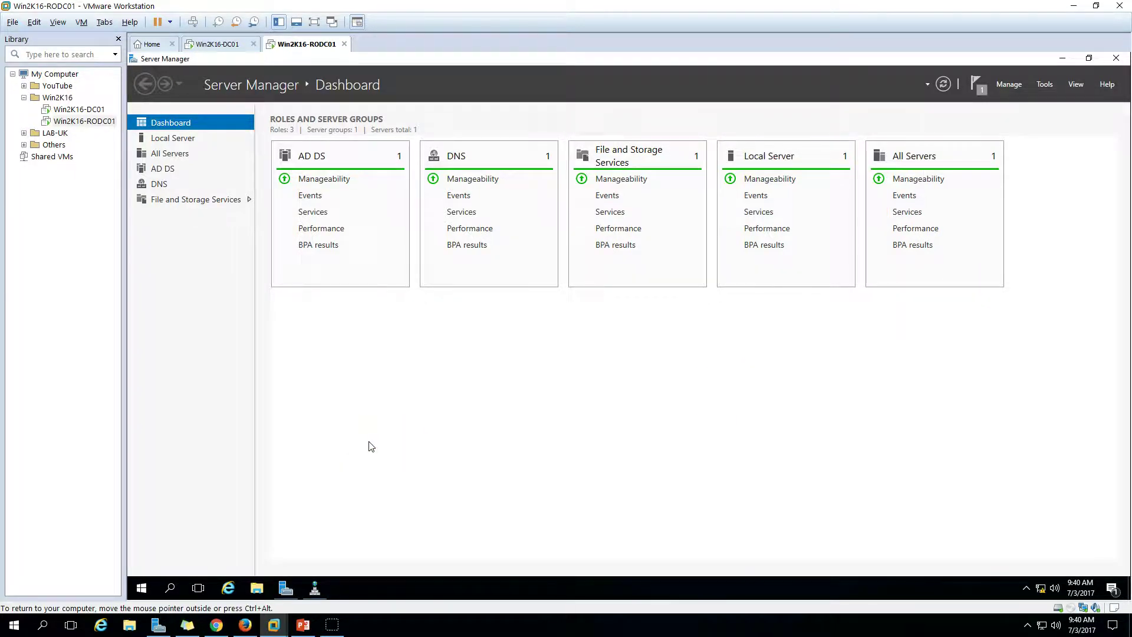
{"action": "left_click", "coordinate": [315, 588]}
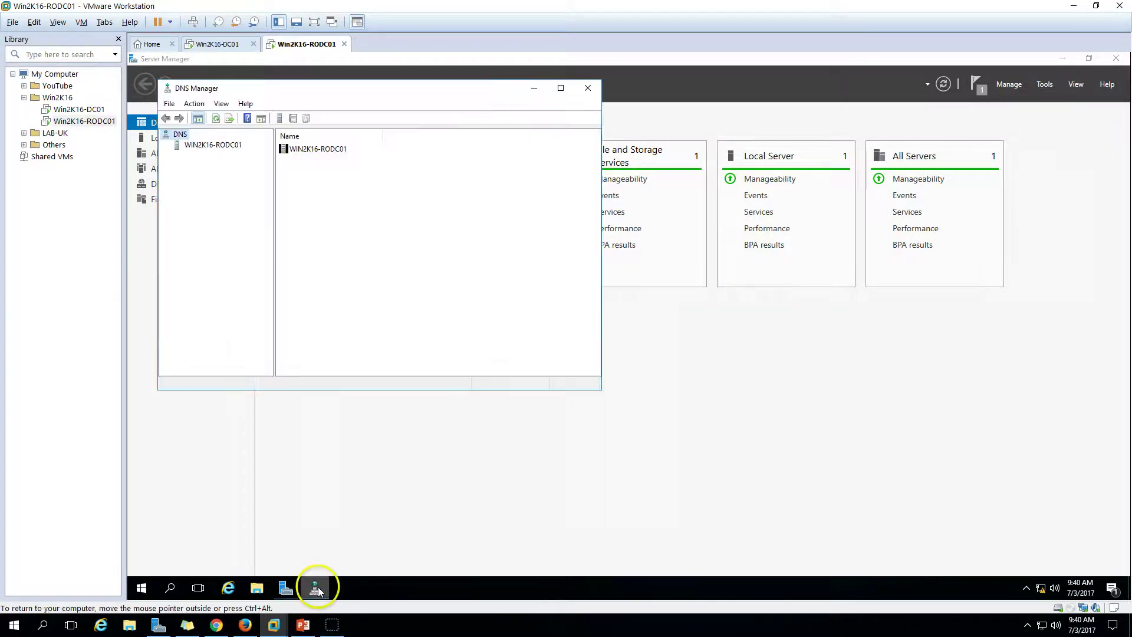
{"action": "double_click", "coordinate": [320, 155]}
{"action": "left_click_drag", "start_coordinate": [397, 92], "coordinate": [530, 95]}
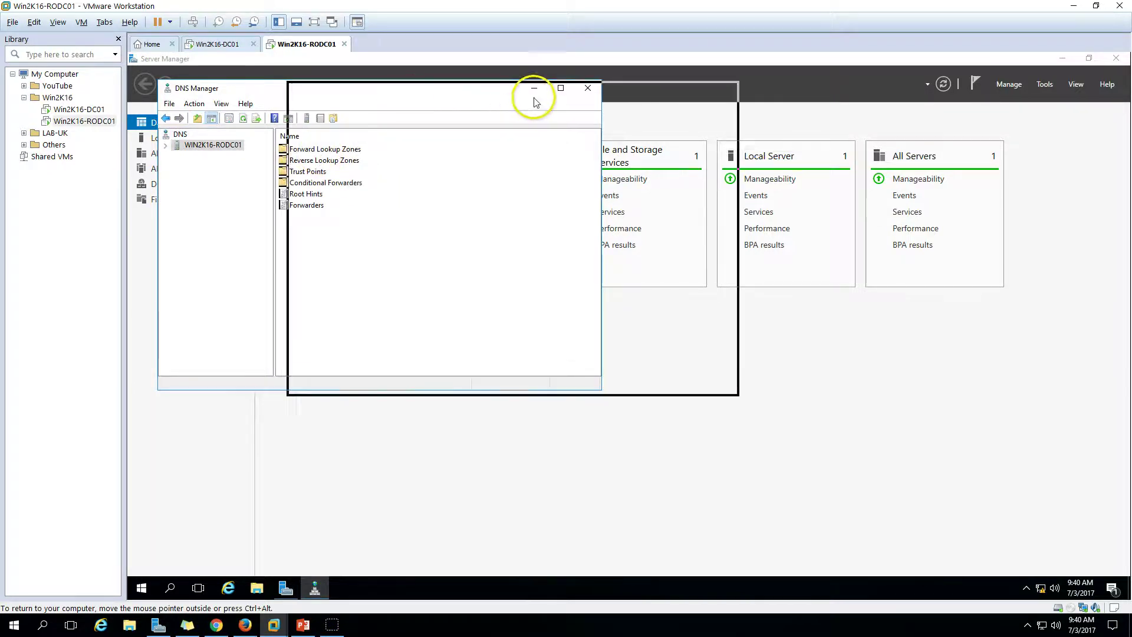
{"action": "left_click", "coordinate": [471, 164]}
{"action": "double_click", "coordinate": [471, 163]}
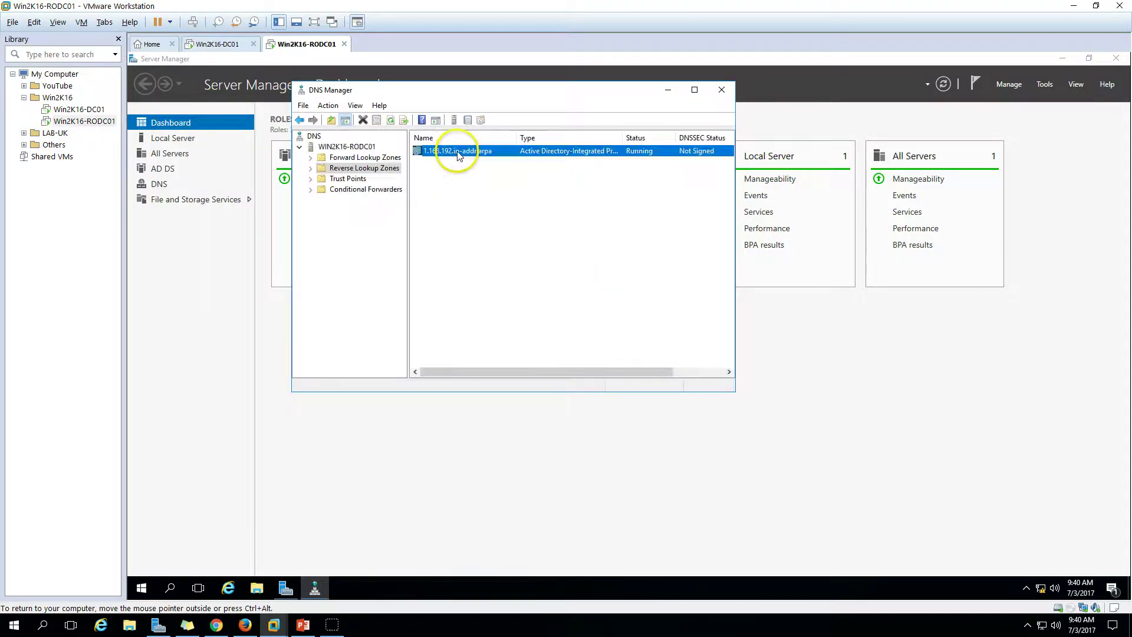
{"action": "double_click", "coordinate": [455, 151]}
{"action": "left_click", "coordinate": [457, 174]}
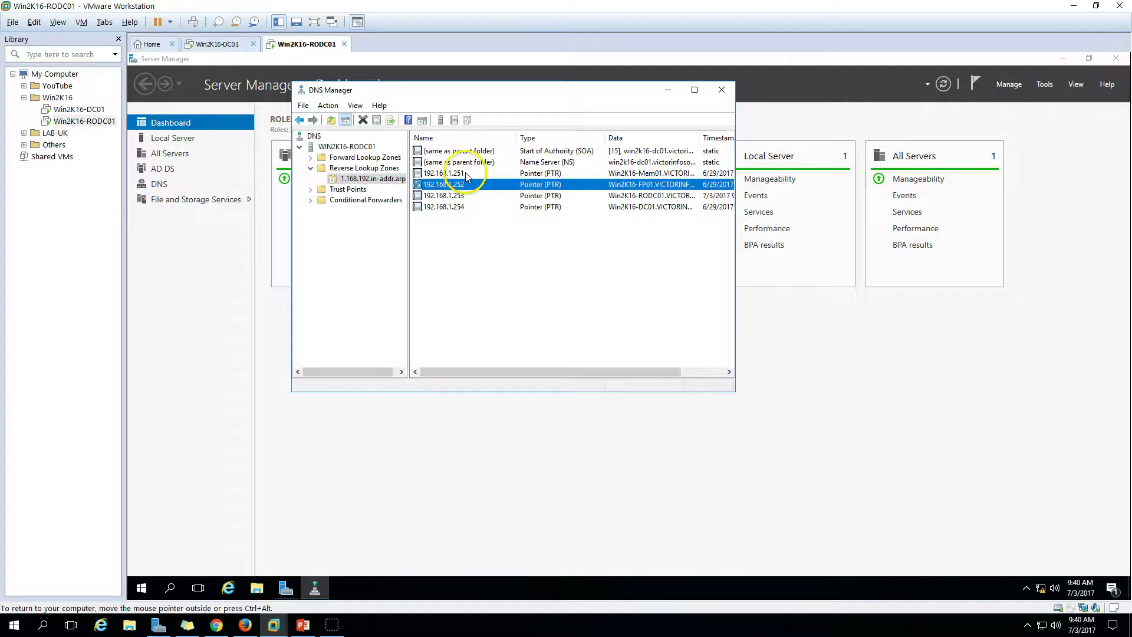
{"action": "left_click", "coordinate": [466, 197]}
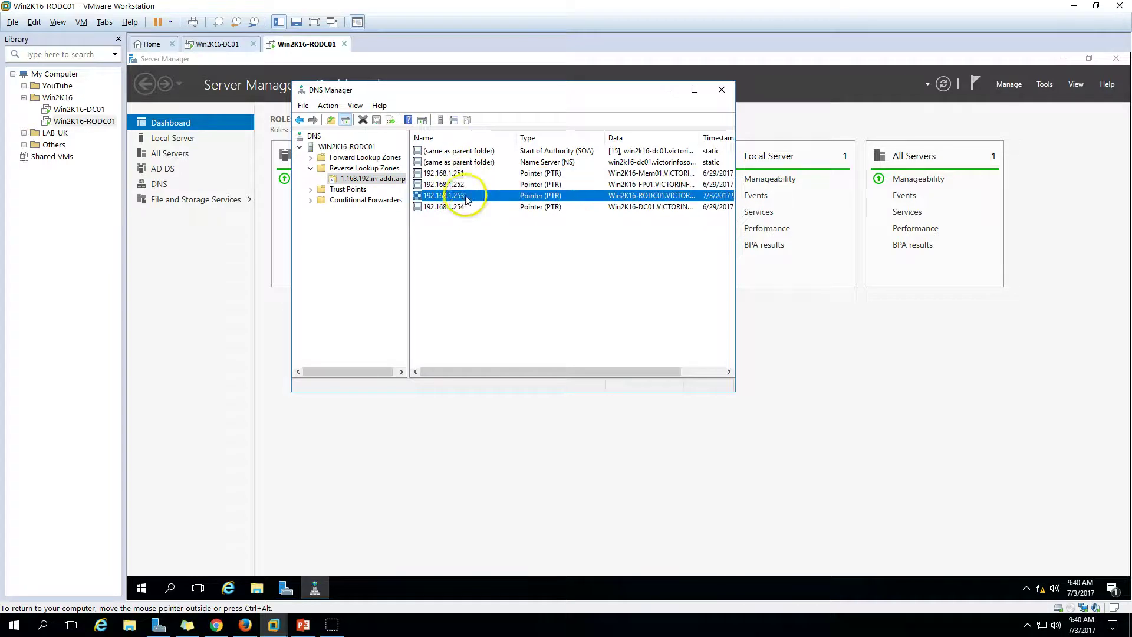
Check the host records of win2k16-dc01 and Win2K16-RODC01 in the VICTORINFOSOL.COM forward lookup zone and close DNS Manager.
{"action": "double_click", "coordinate": [366, 158]}
{"action": "left_click", "coordinate": [375, 178]}
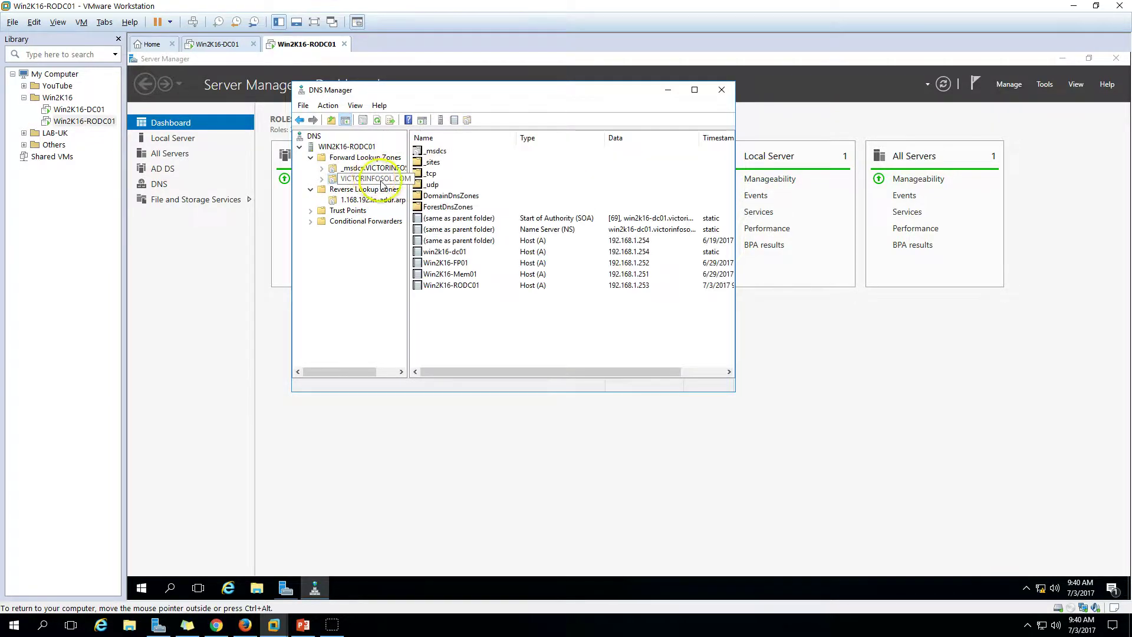
{"action": "left_click", "coordinate": [453, 252]}
{"action": "left_click", "coordinate": [465, 286]}
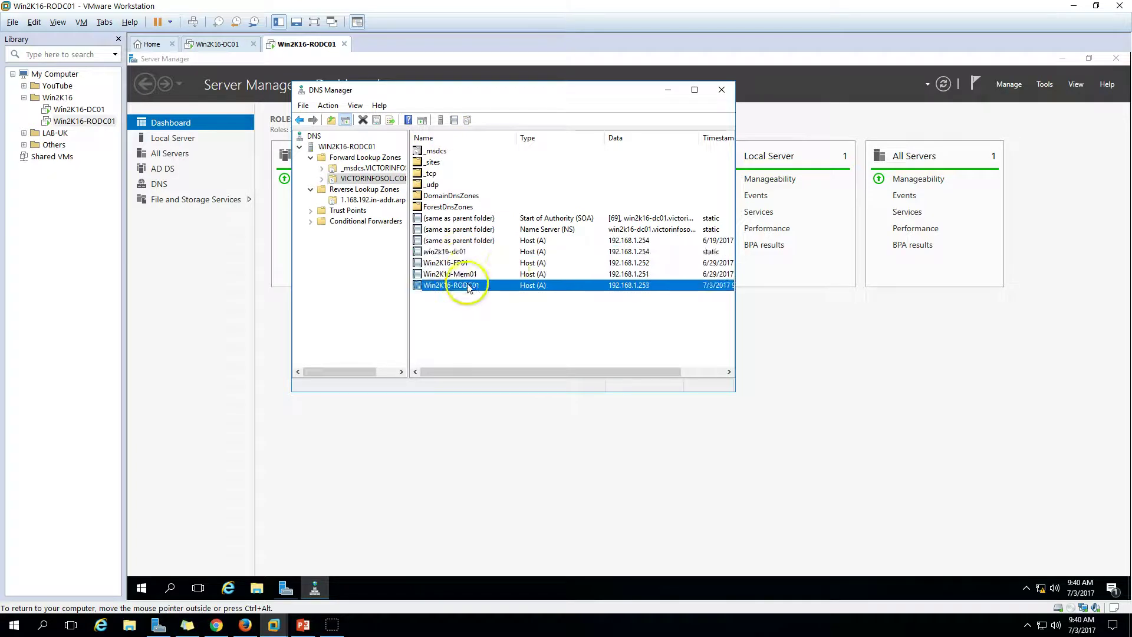
{"action": "left_click", "coordinate": [722, 90]}
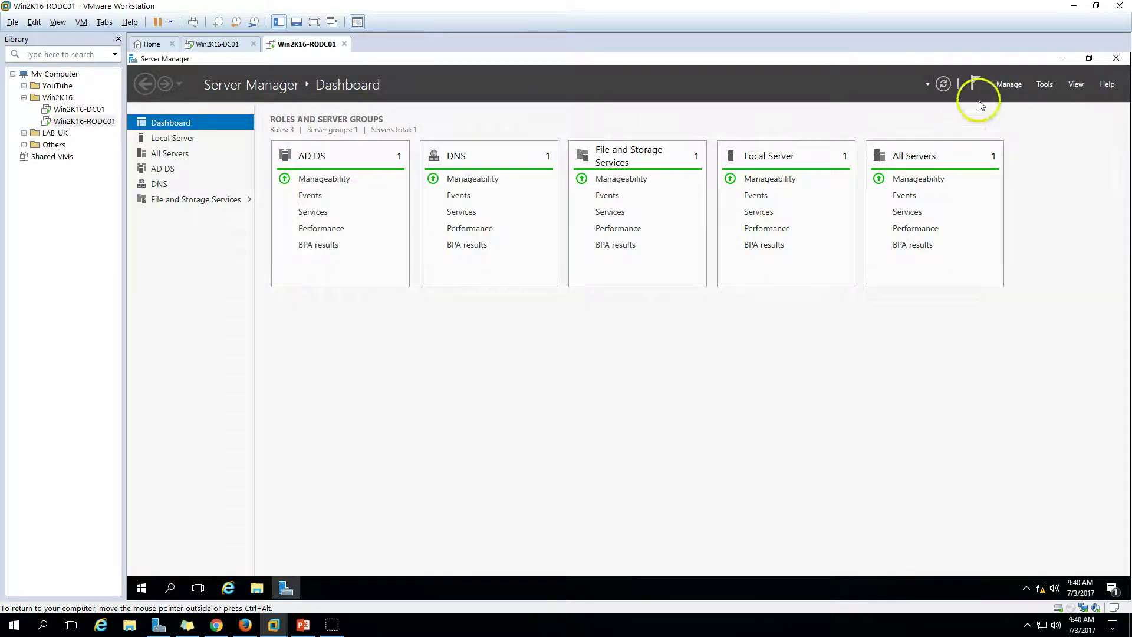
Open Active Directory Users and Computers maximized and check the DC type of WIN2K16-RODC01 in the Domain Controllers unit.
{"action": "left_click", "coordinate": [1047, 86]}
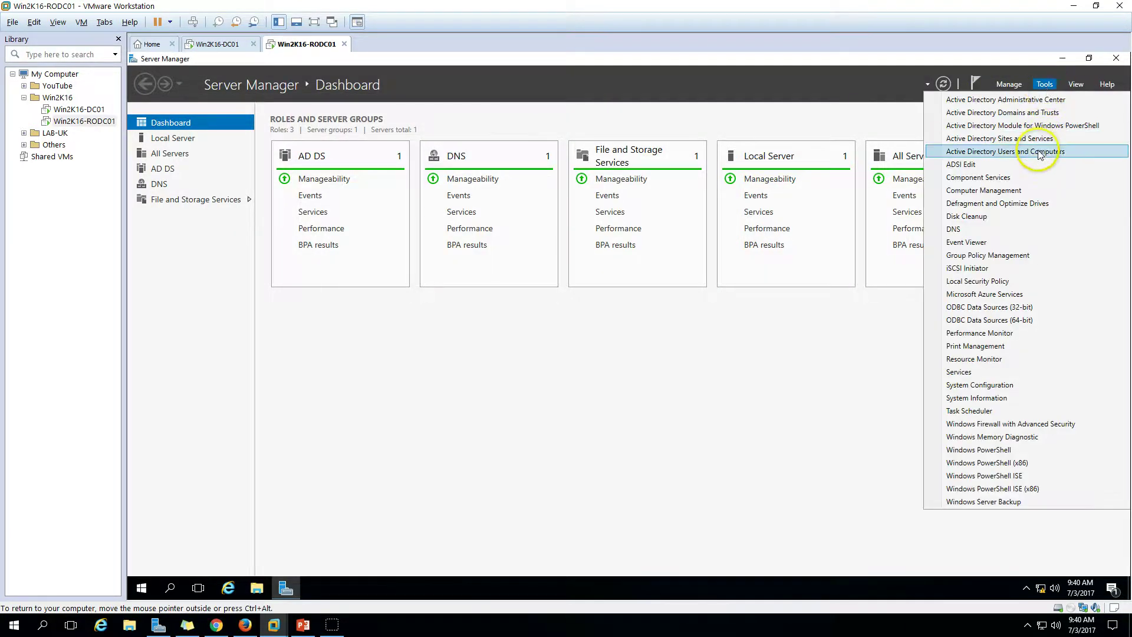
{"action": "left_click", "coordinate": [1008, 151]}
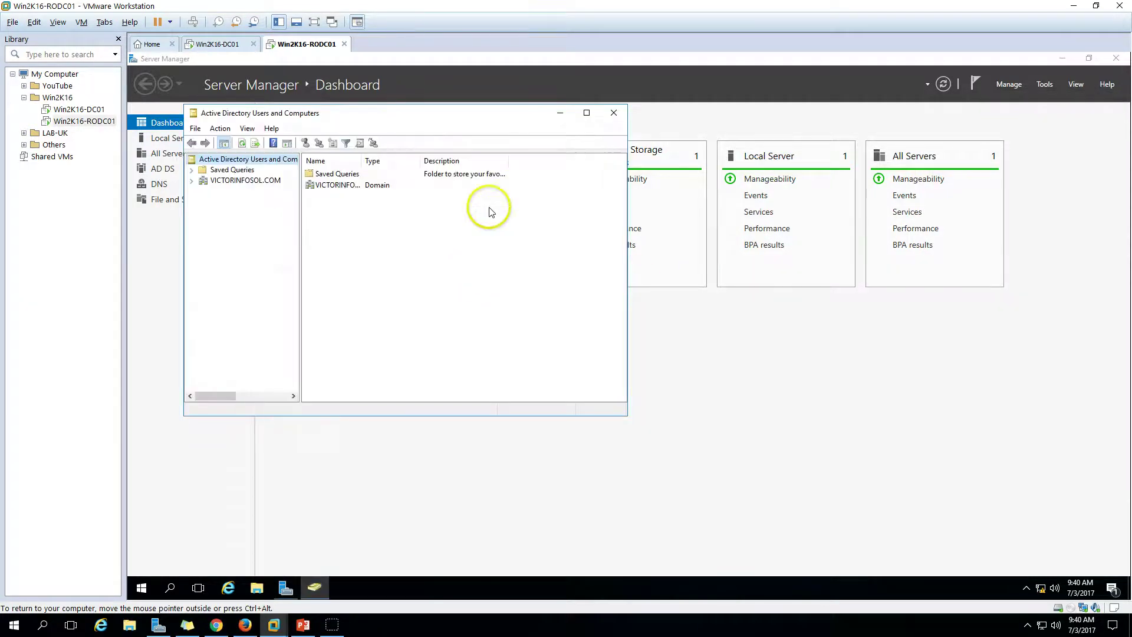
{"action": "double_click", "coordinate": [496, 123]}
{"action": "left_click", "coordinate": [168, 124]}
{"action": "right_click", "coordinate": [177, 126]}
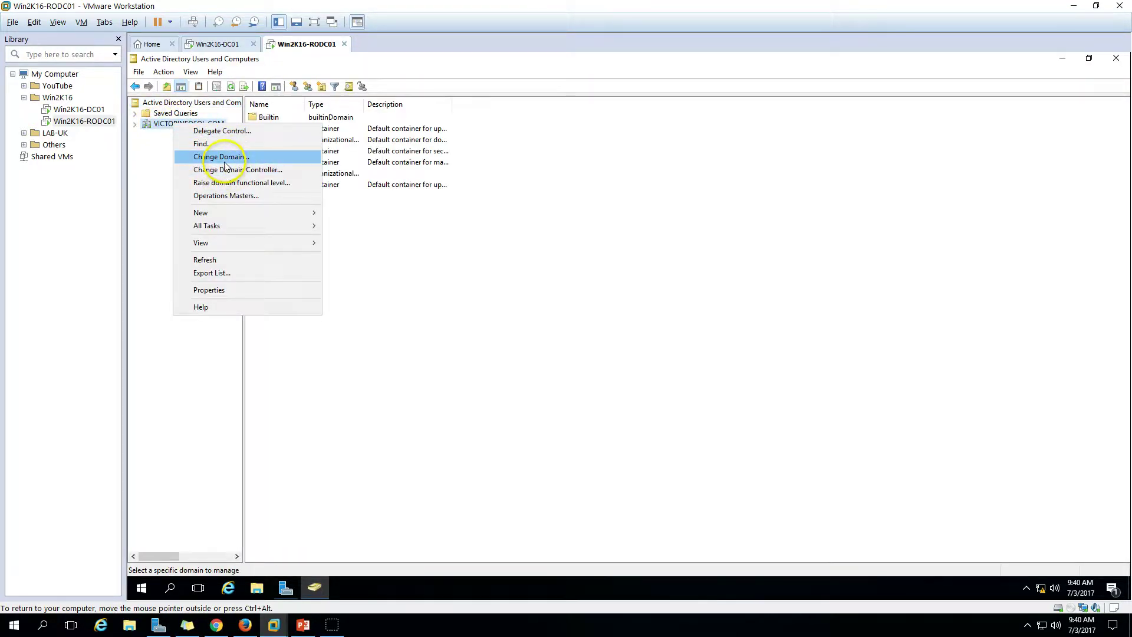
{"action": "key", "text": "Escape"}
{"action": "double_click", "coordinate": [285, 140]}
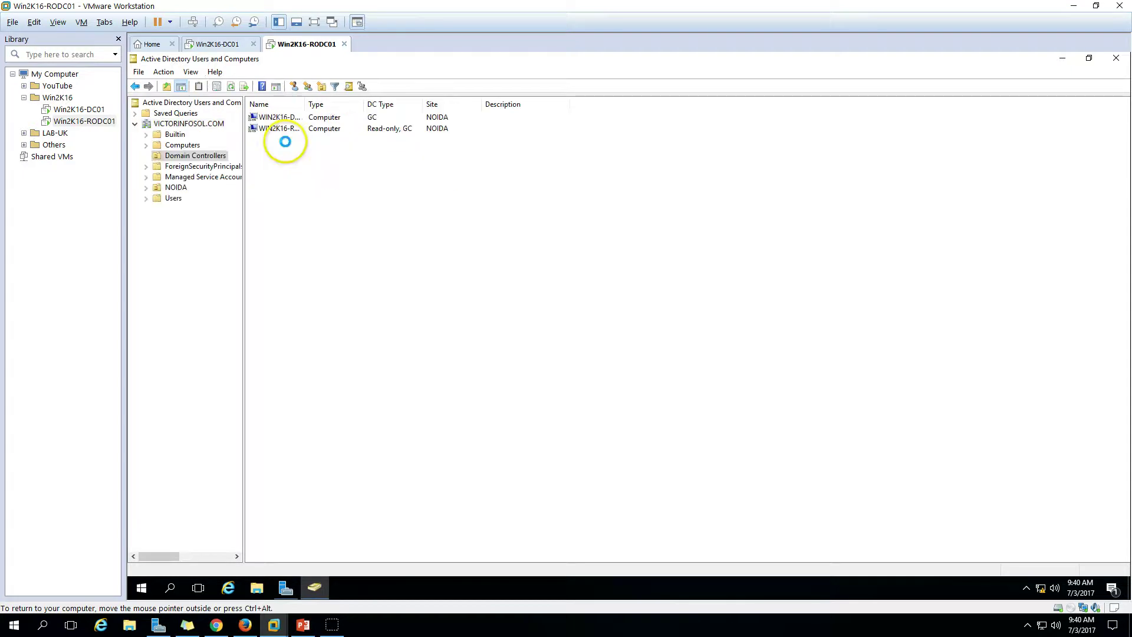
{"action": "double_click", "coordinate": [306, 106]}
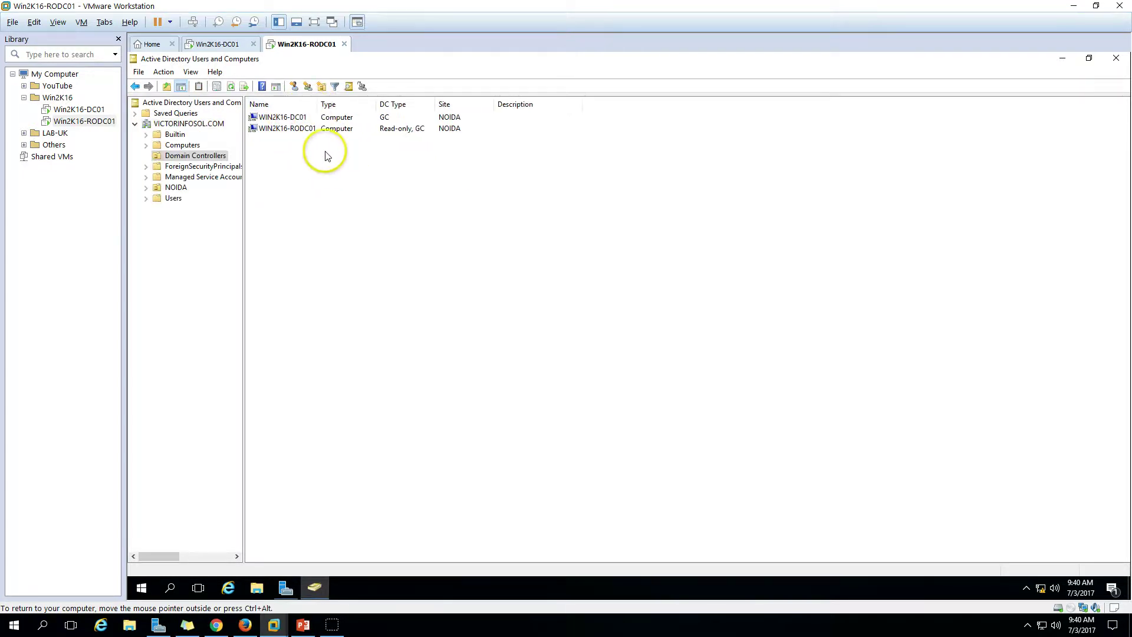
{"action": "left_click", "coordinate": [291, 129]}
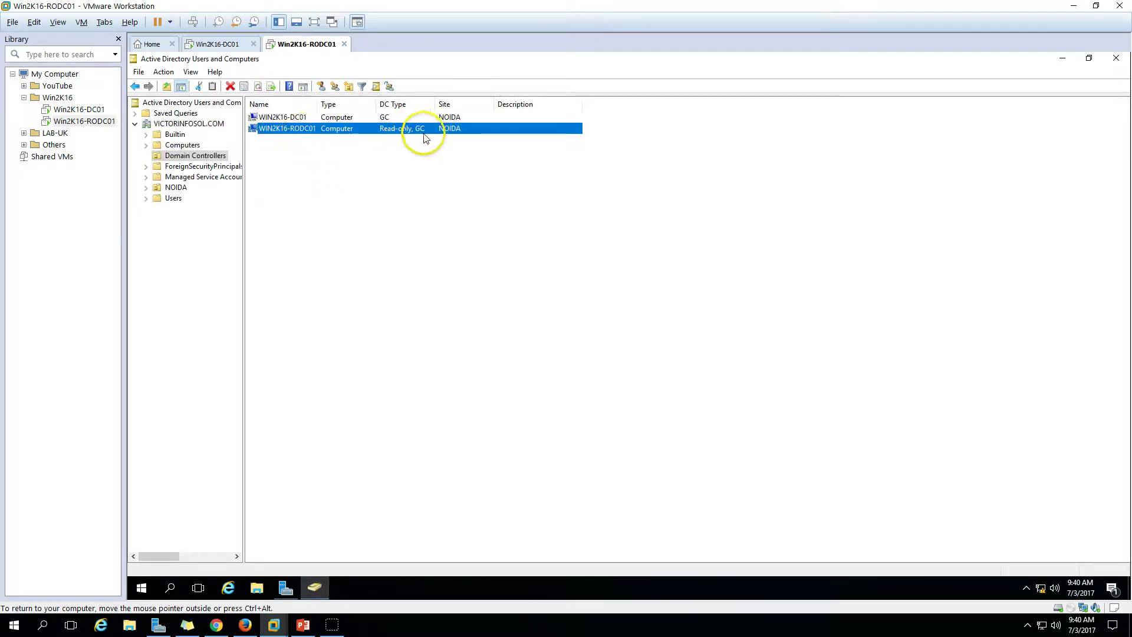
Change the console's directory server to WIN2K16-RODC01.VICTORINFOSOL.COM and acknowledge the read-only notice.
{"action": "right_click", "coordinate": [190, 124]}
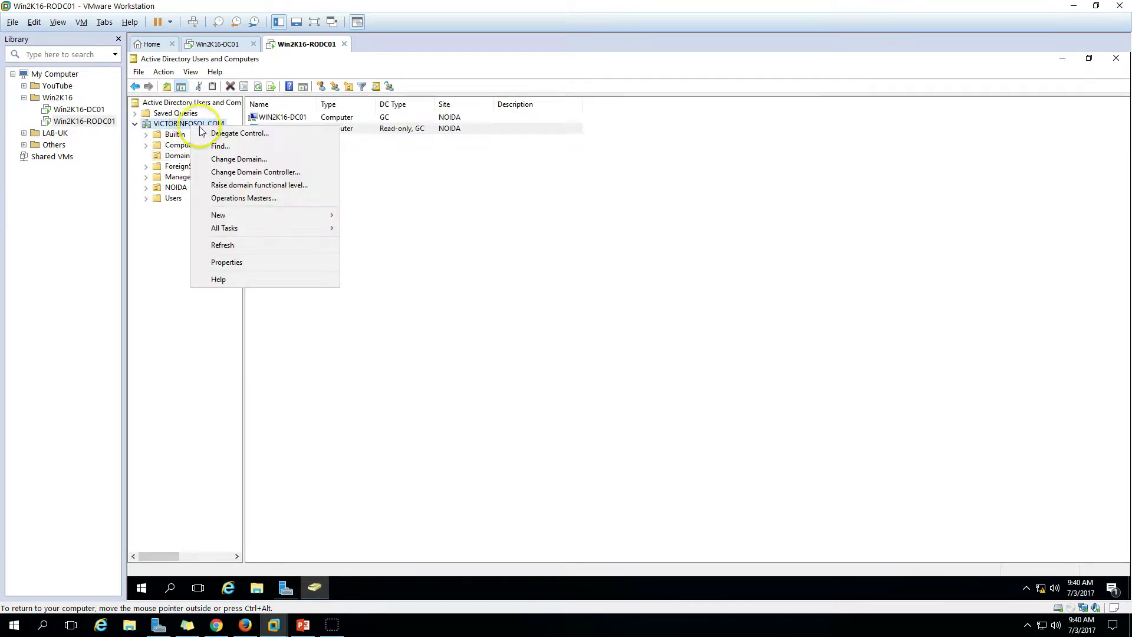
{"action": "left_click", "coordinate": [263, 175]}
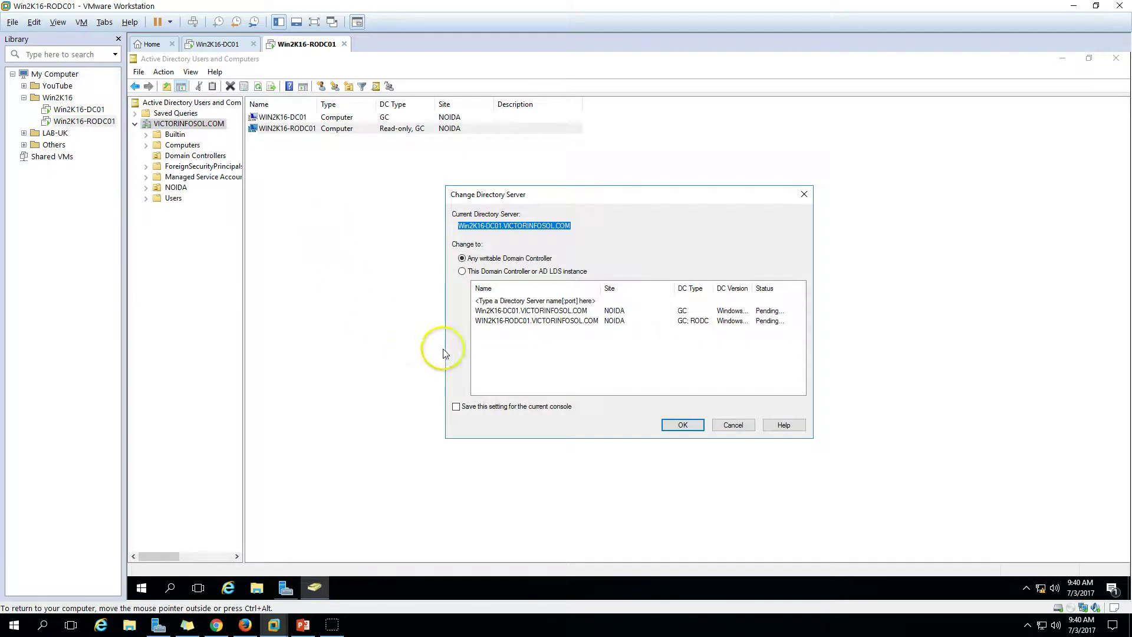
{"action": "left_click", "coordinate": [558, 323]}
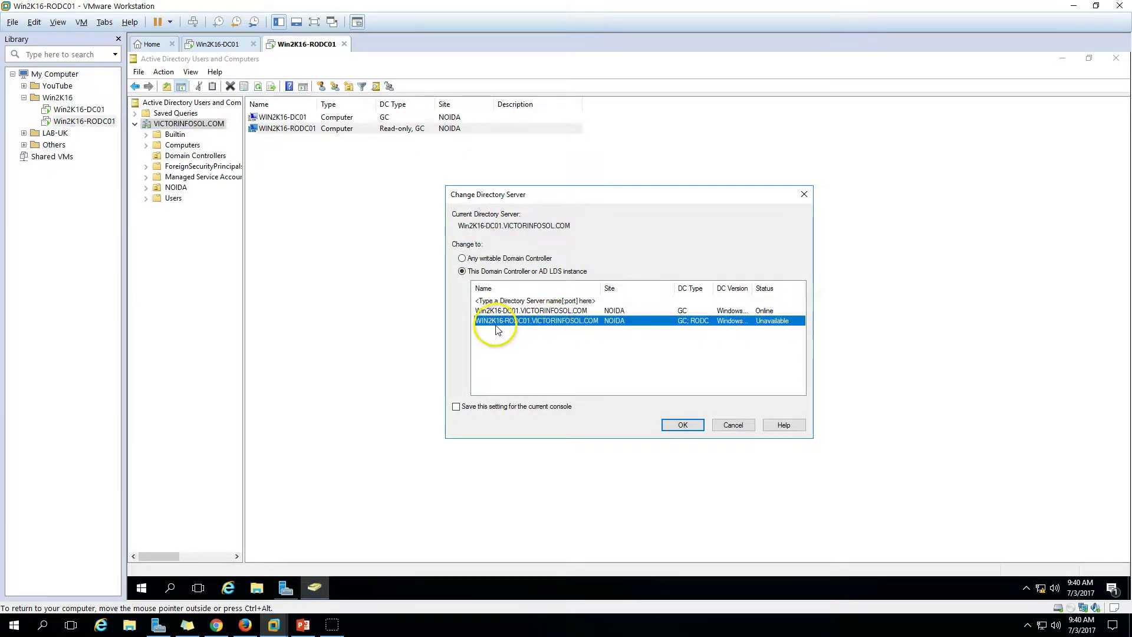
{"action": "left_click", "coordinate": [683, 425]}
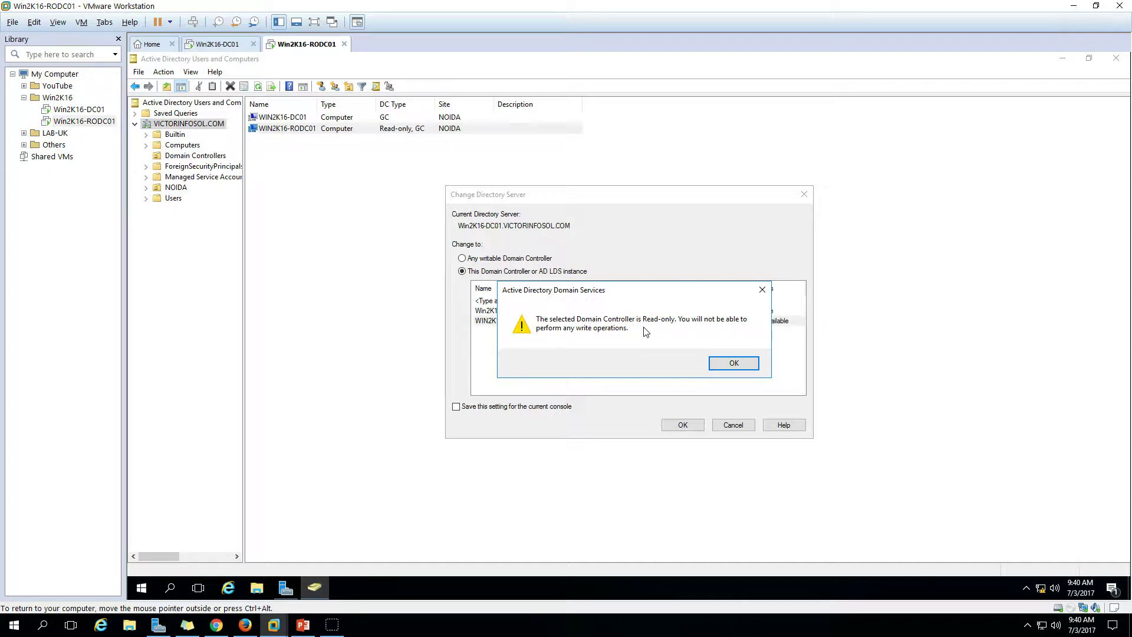
{"action": "left_click", "coordinate": [734, 363]}
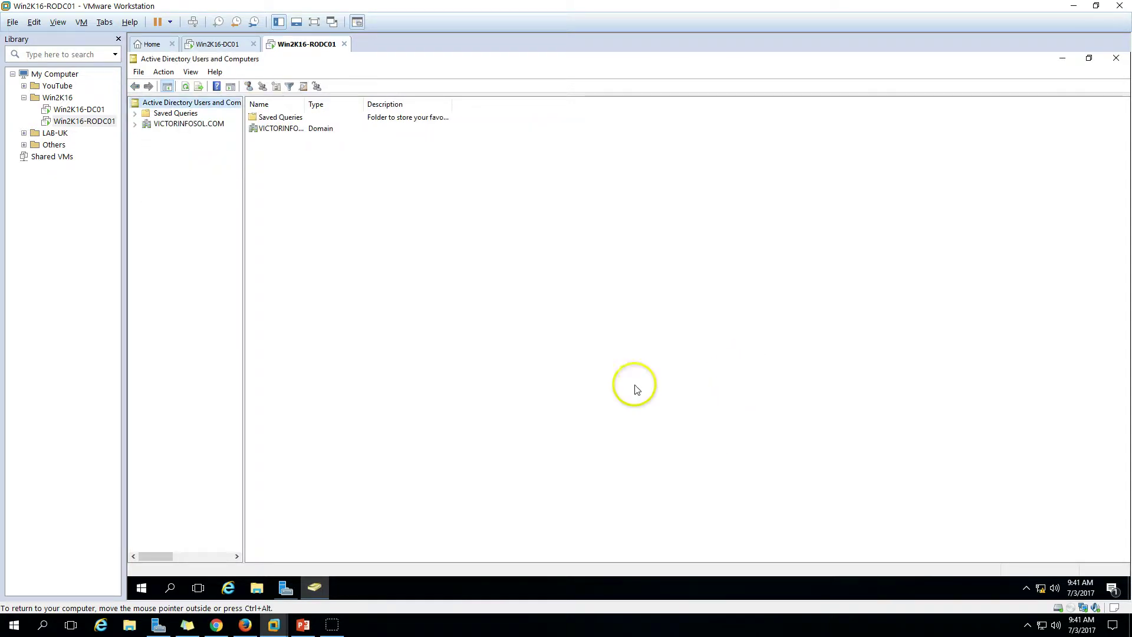
Browse the VICTORINFOSOL.COM domain, including the Computers container and the organizational units under NOIDA.
{"action": "left_click", "coordinate": [202, 124]}
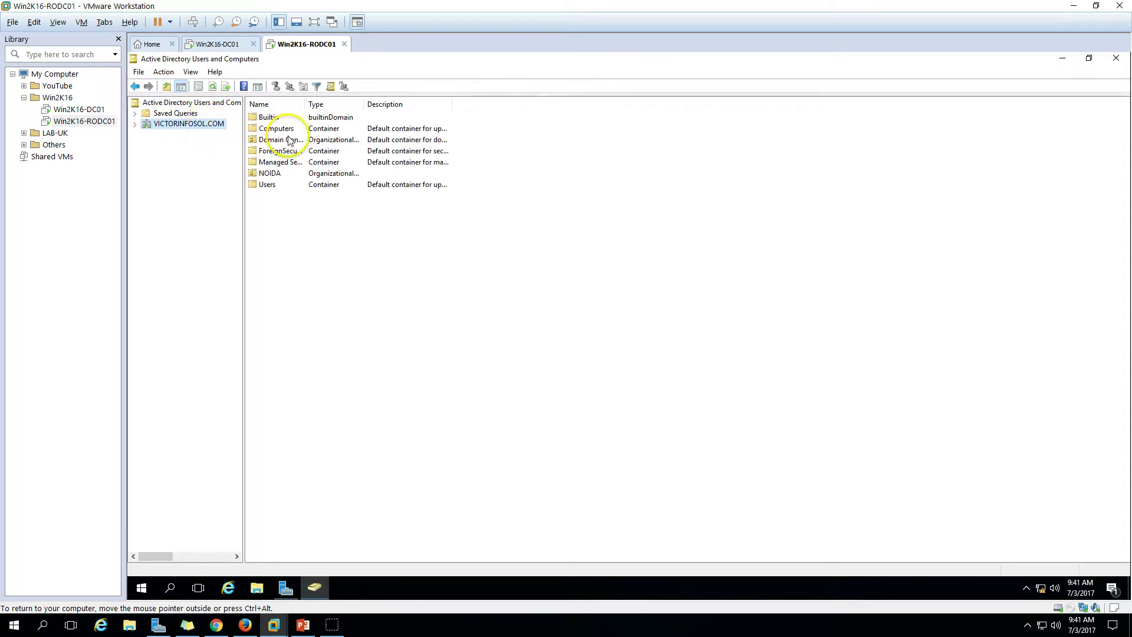
{"action": "double_click", "coordinate": [290, 141]}
{"action": "left_click", "coordinate": [188, 145]}
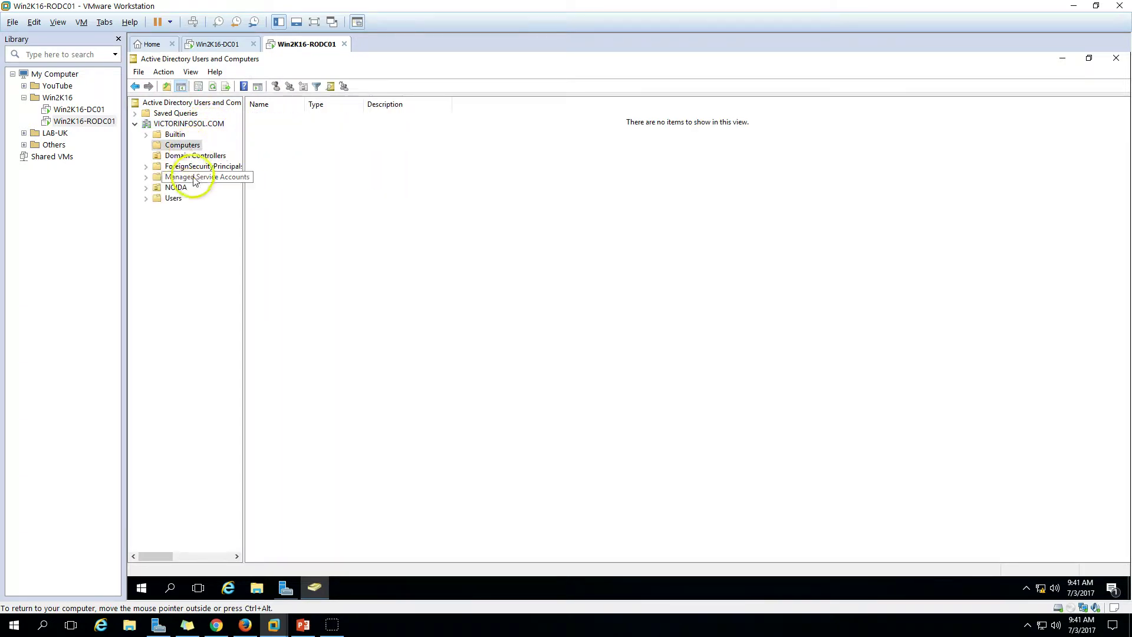
{"action": "double_click", "coordinate": [176, 189]}
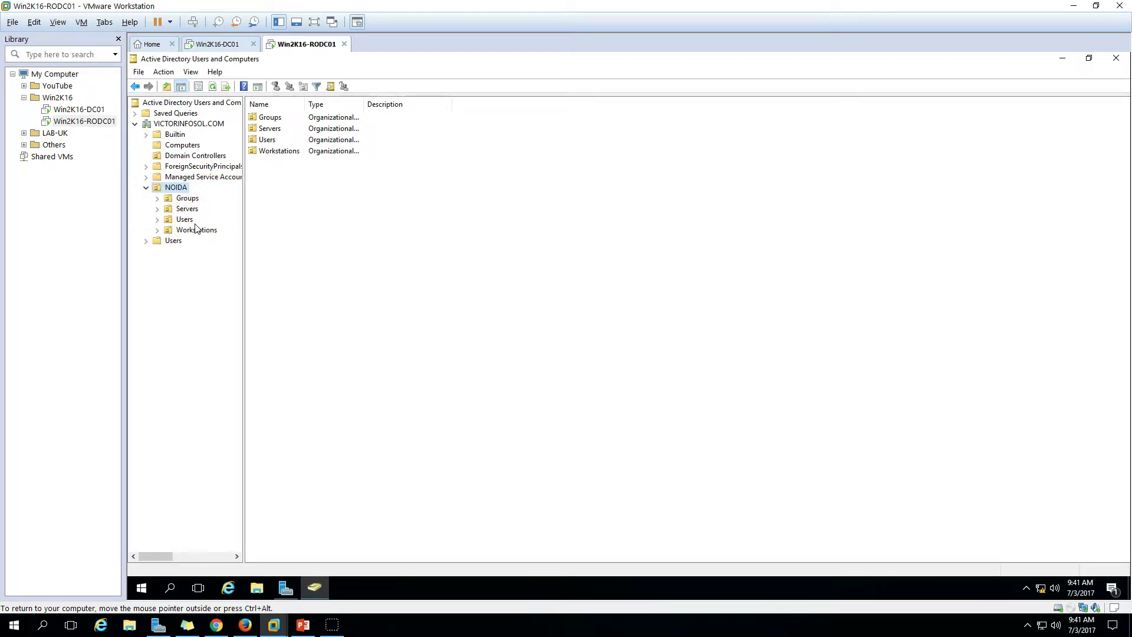
{"action": "left_click", "coordinate": [145, 188]}
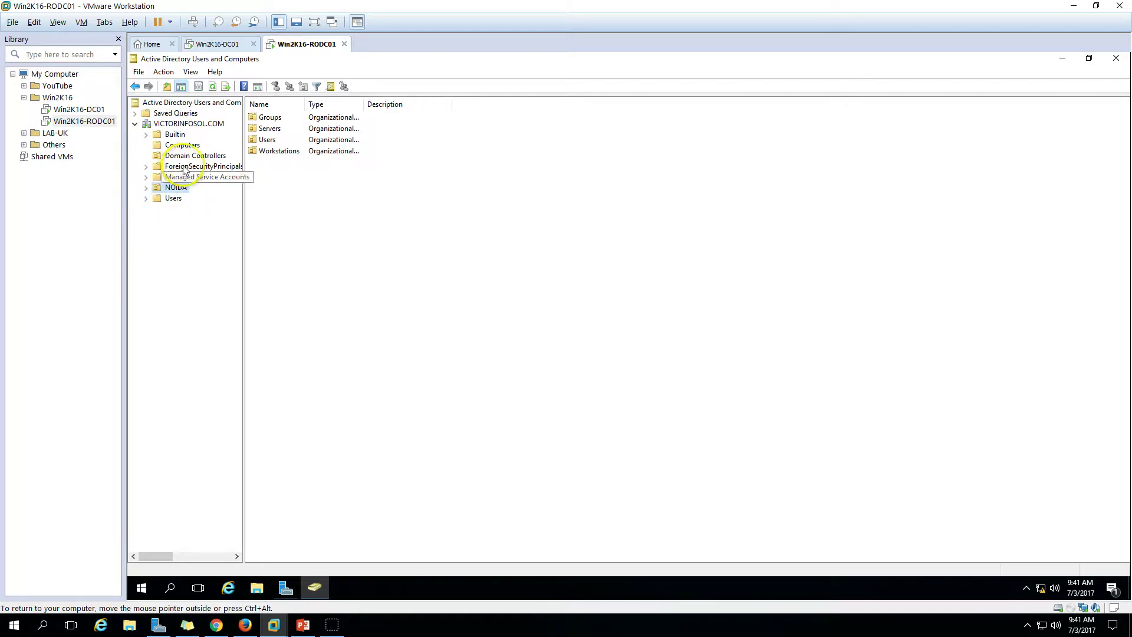
Inspect the general properties of WIN2K16-RODC01 in the Domain Controllers unit and close them without changes.
{"action": "left_click", "coordinate": [195, 156]}
{"action": "left_click", "coordinate": [327, 133]}
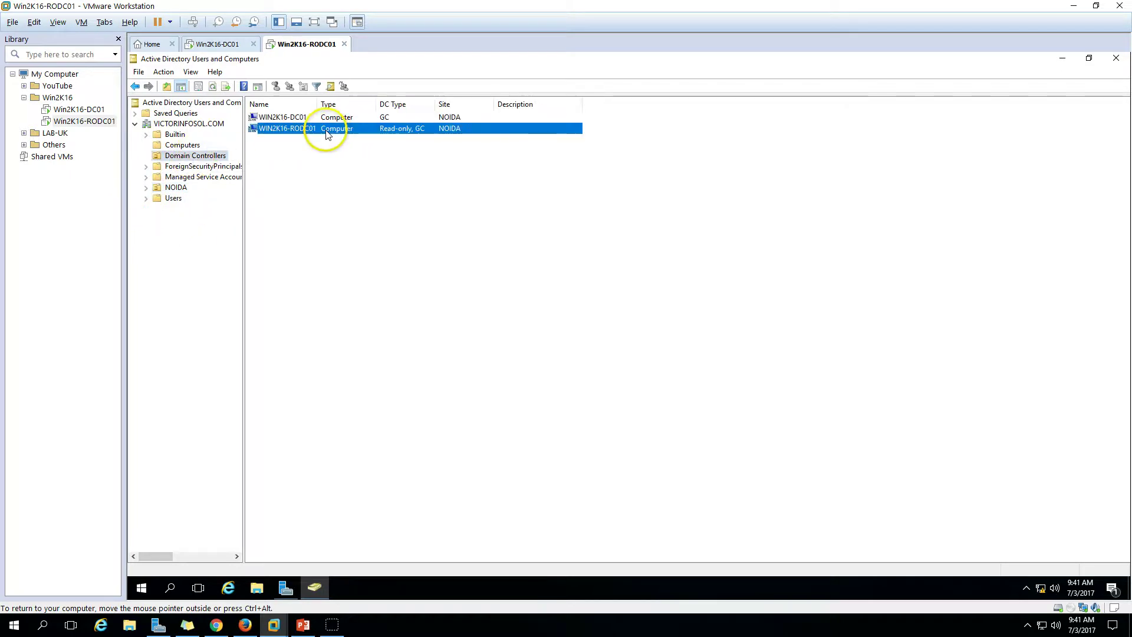
{"action": "double_click", "coordinate": [327, 130]}
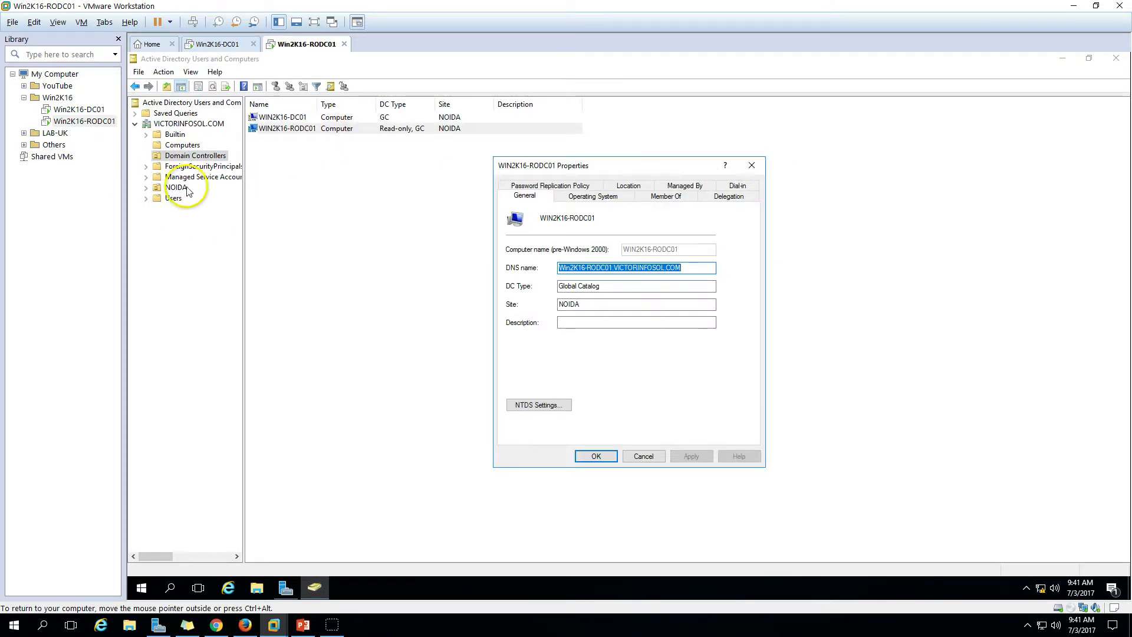
{"action": "key", "text": "Escape"}
{"action": "left_click", "coordinate": [306, 130]}
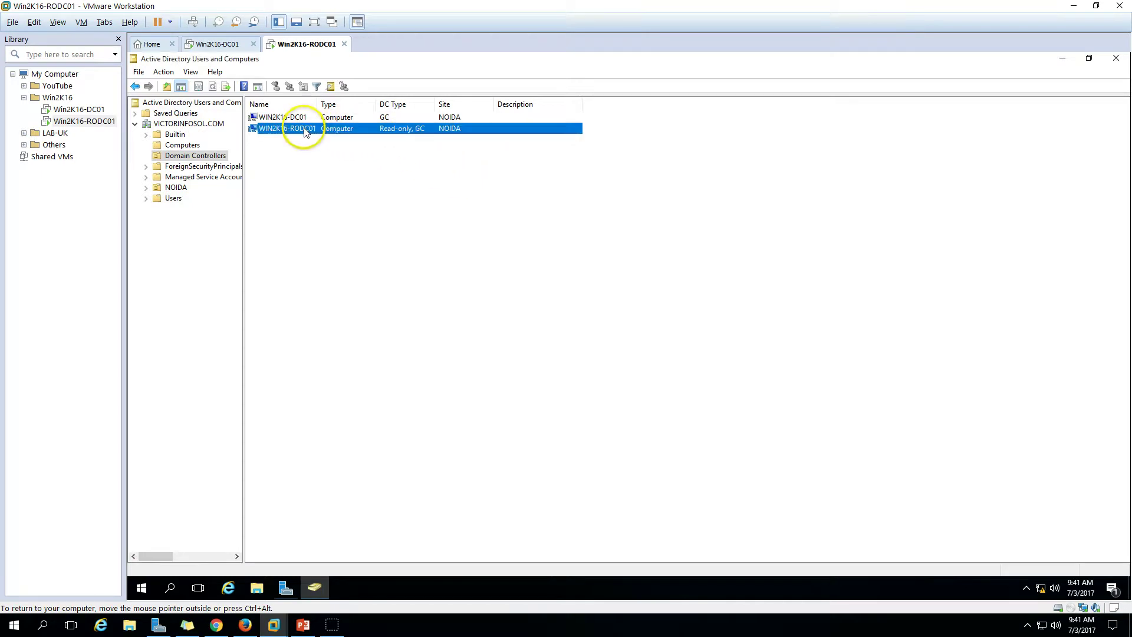
Open the Password Replication Policy of WIN2K16-RODC01 and widen the Name column to fit the full group names.
{"action": "right_click", "coordinate": [306, 130]}
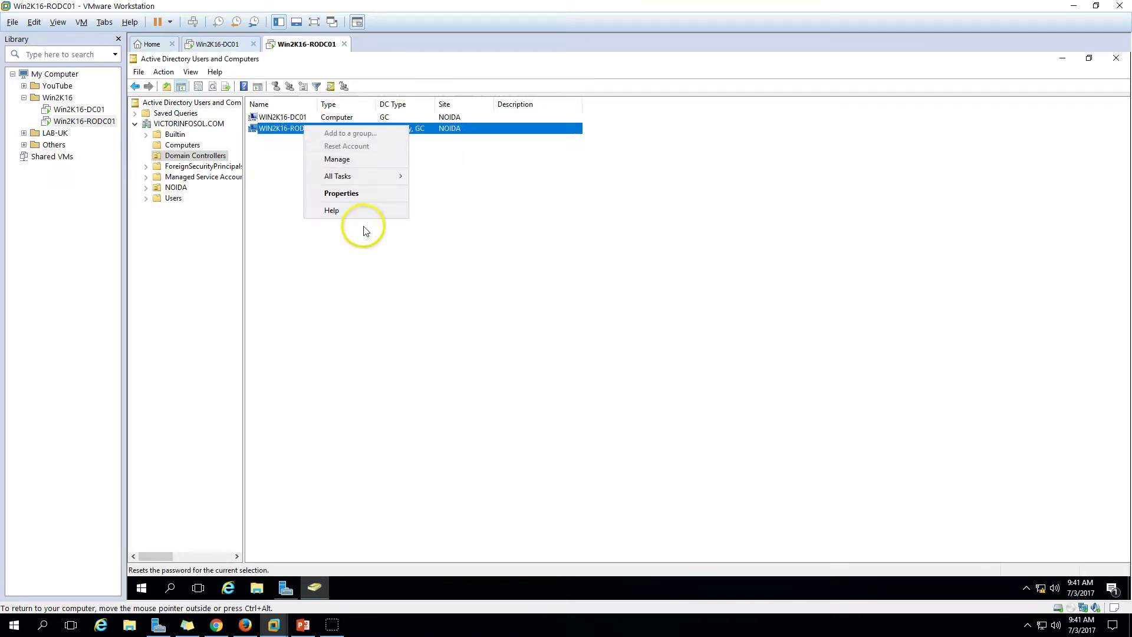
{"action": "left_click", "coordinate": [355, 194]}
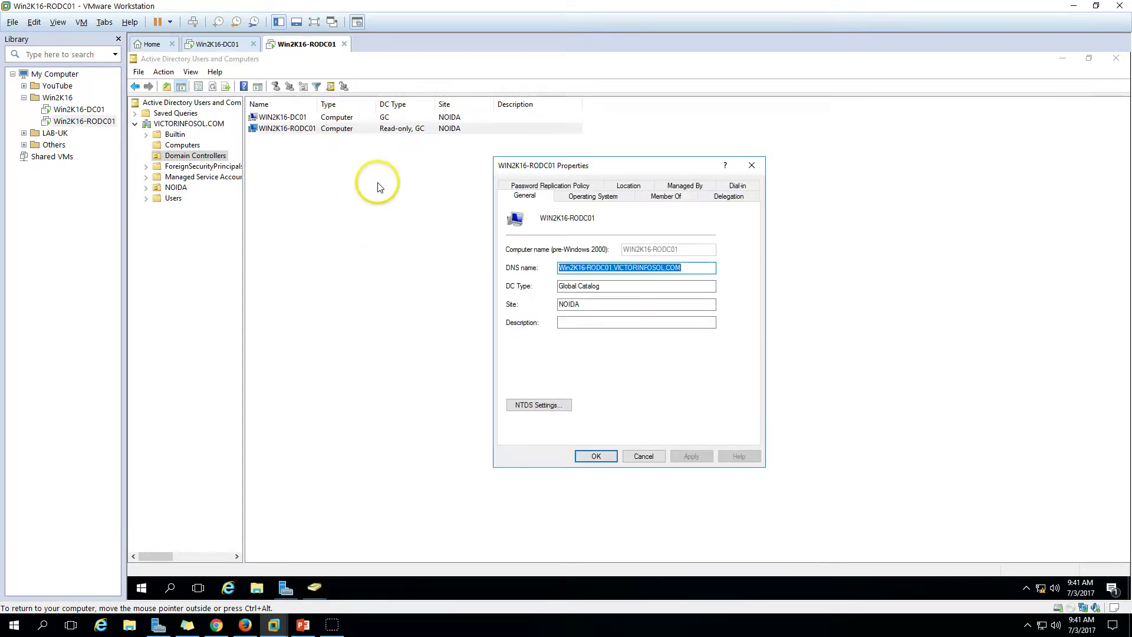
{"action": "left_click", "coordinate": [565, 187]}
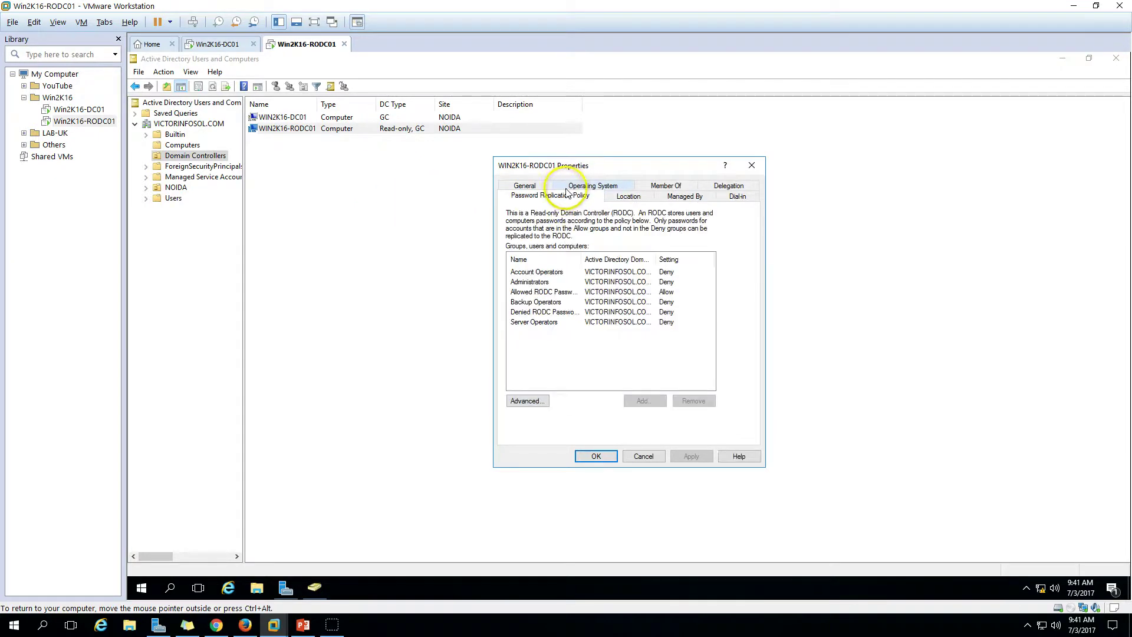
{"action": "left_click", "coordinate": [567, 284]}
{"action": "left_click", "coordinate": [568, 292]}
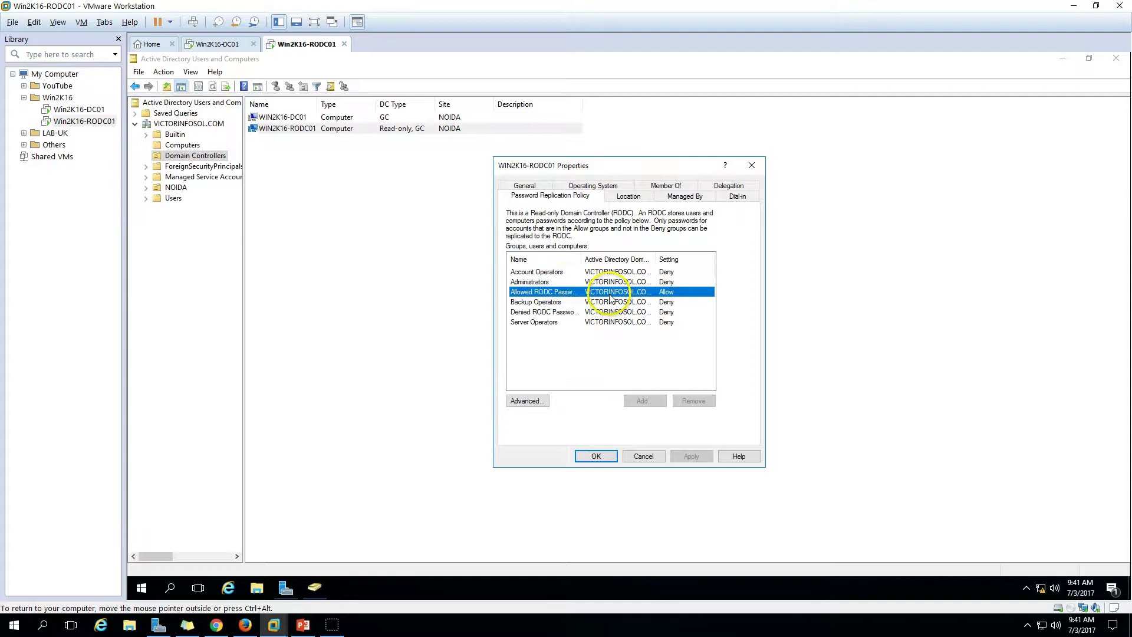
{"action": "double_click", "coordinate": [582, 255]}
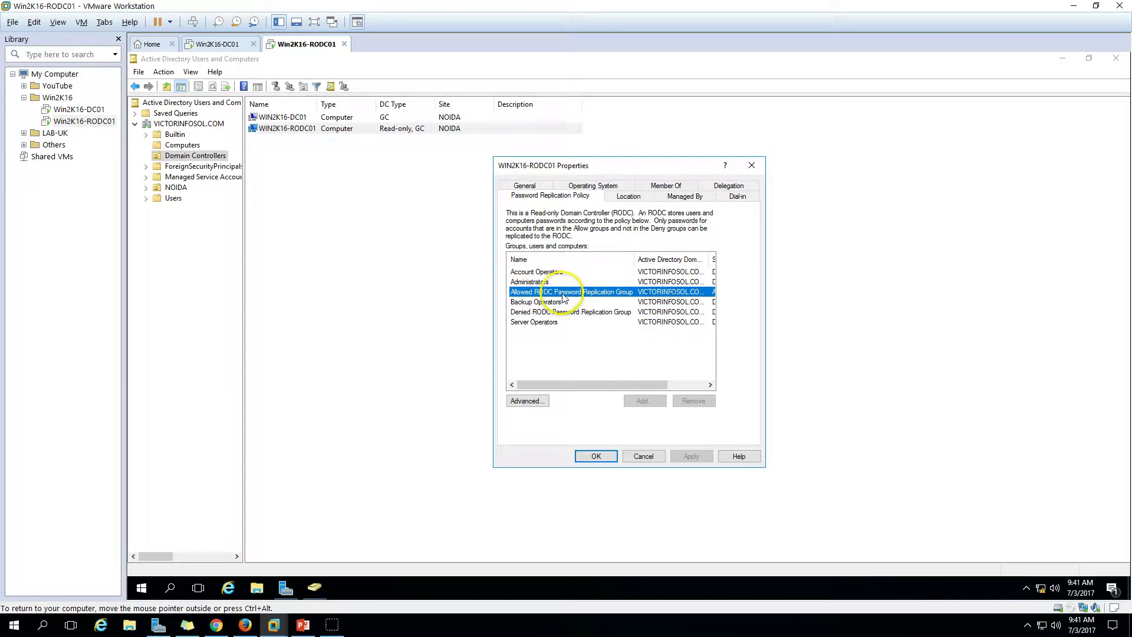
Inspect the general details, members and memberships of the Allowed RODC Password Replication Group, closing it without changes.
{"action": "double_click", "coordinate": [593, 292]}
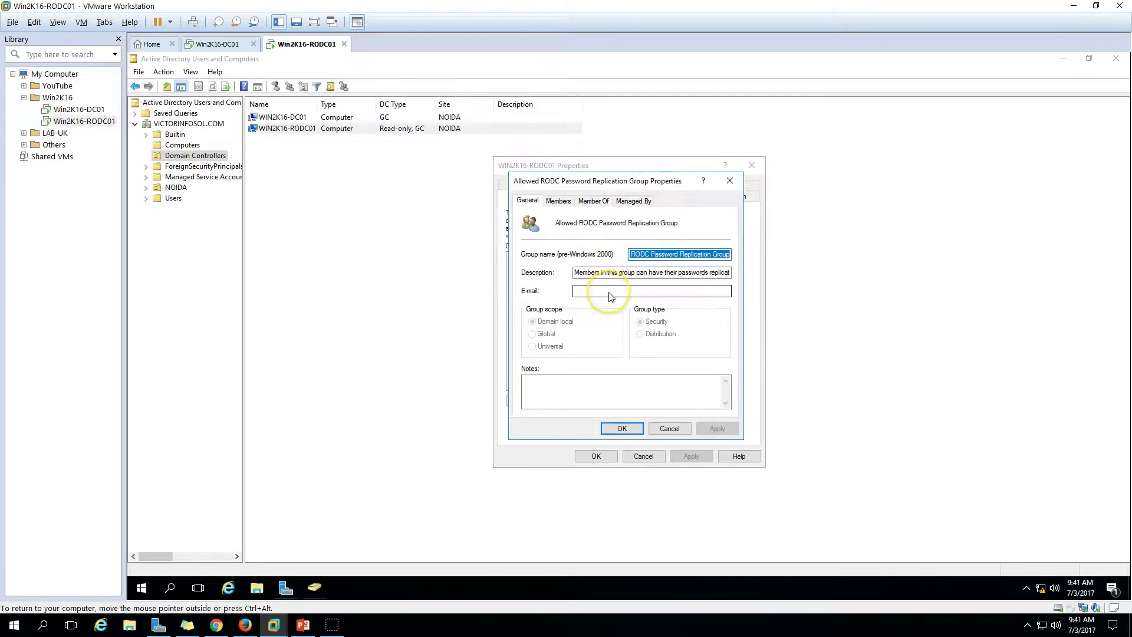
{"action": "left_click", "coordinate": [730, 181]}
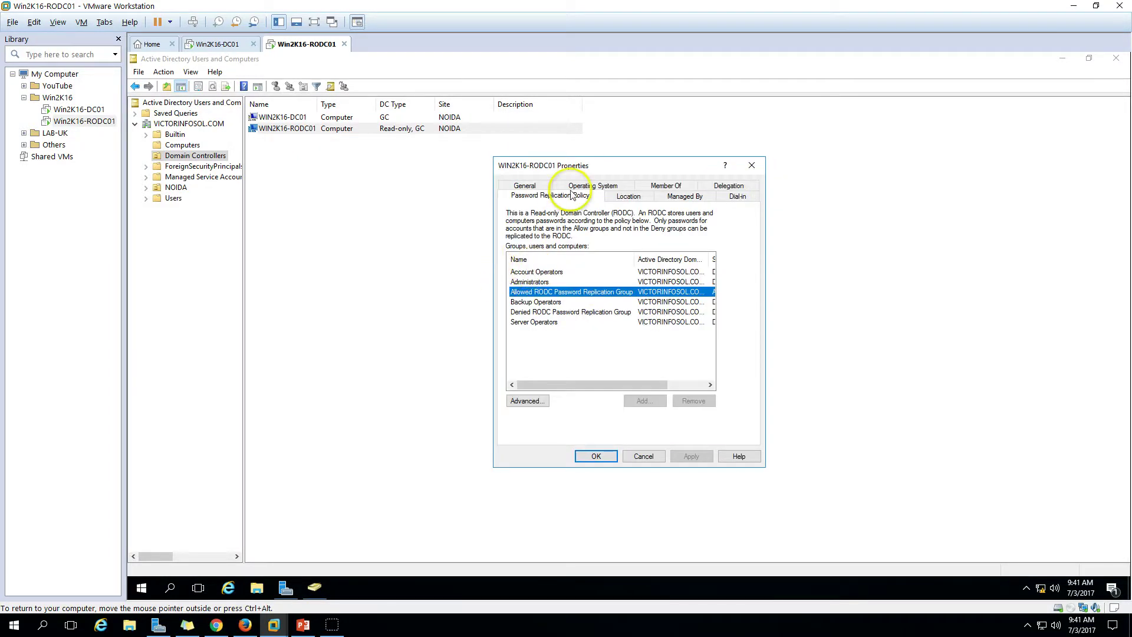
{"action": "left_click_drag", "start_coordinate": [613, 170], "coordinate": [618, 176]}
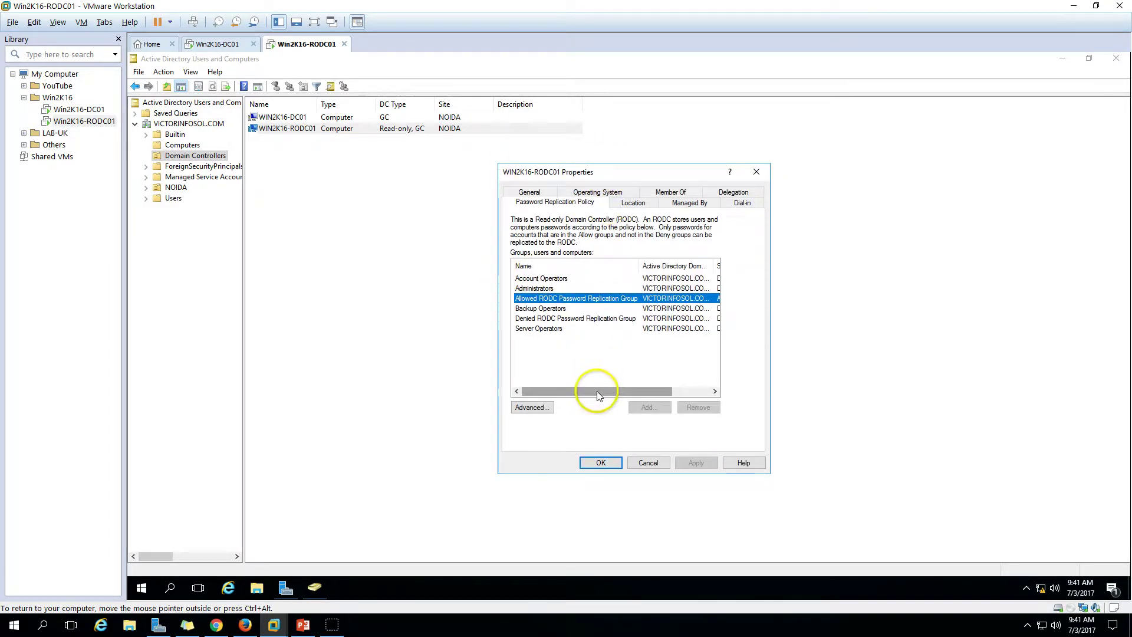
{"action": "mouse_move", "coordinate": [597, 391]}
{"action": "left_mouse_down"}
{"action": "mouse_move", "coordinate": [645, 391]}
{"action": "mouse_move", "coordinate": [597, 391]}
{"action": "left_mouse_up"}
{"action": "double_click", "coordinate": [560, 300]}
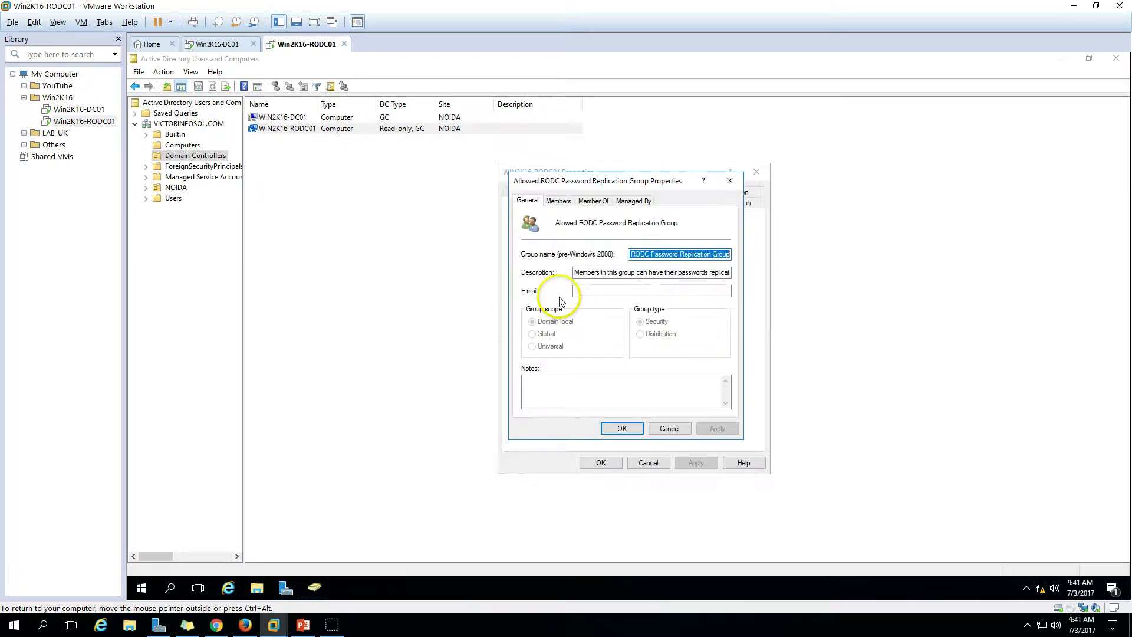
{"action": "left_click", "coordinate": [558, 200]}
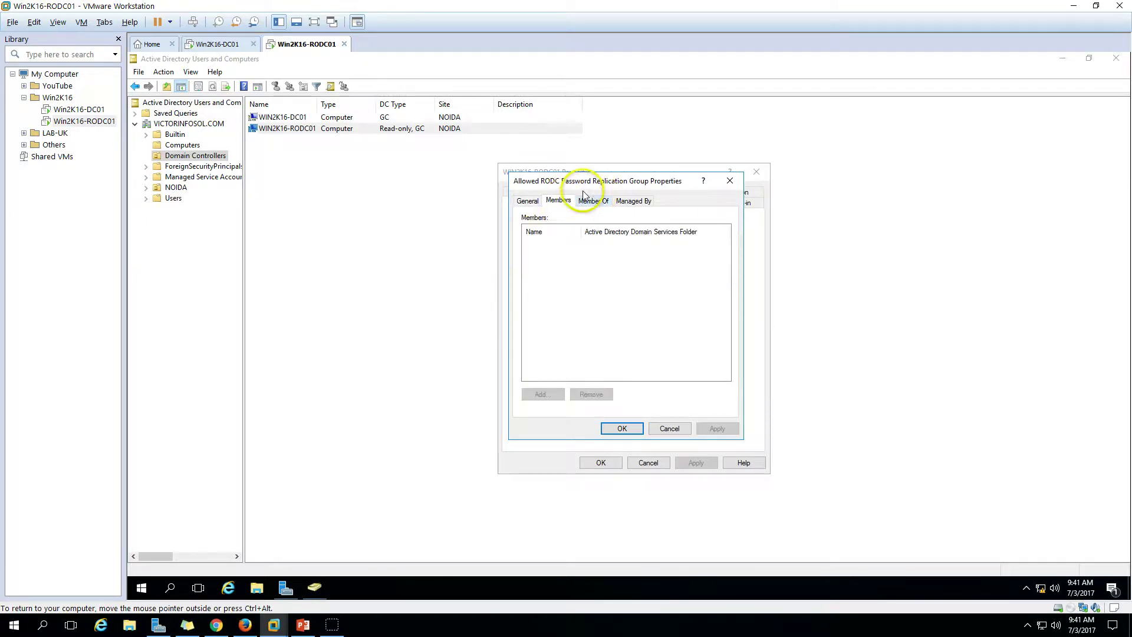
{"action": "left_click_drag", "start_coordinate": [608, 178], "coordinate": [641, 178]}
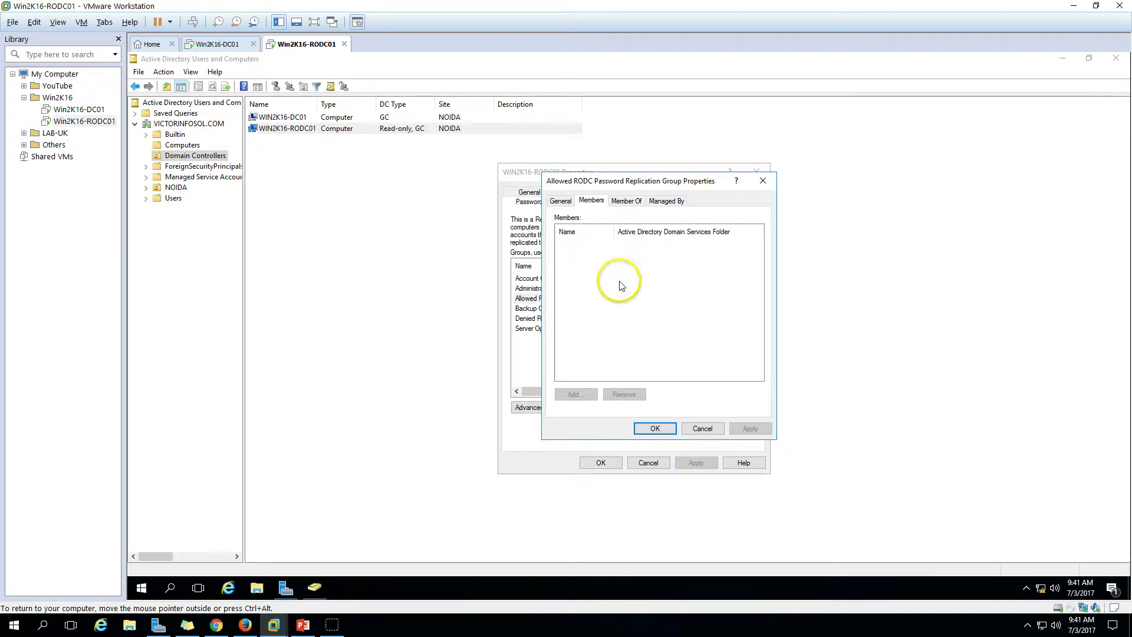
{"action": "left_click", "coordinate": [629, 201]}
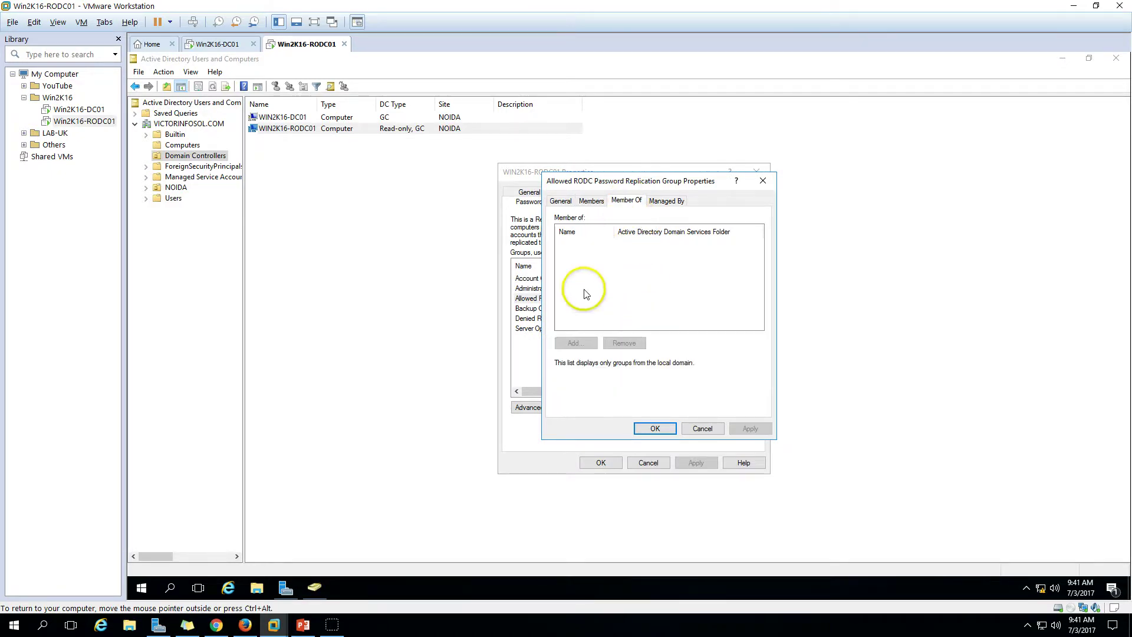
{"action": "left_click", "coordinate": [590, 202]}
{"action": "left_click", "coordinate": [568, 202]}
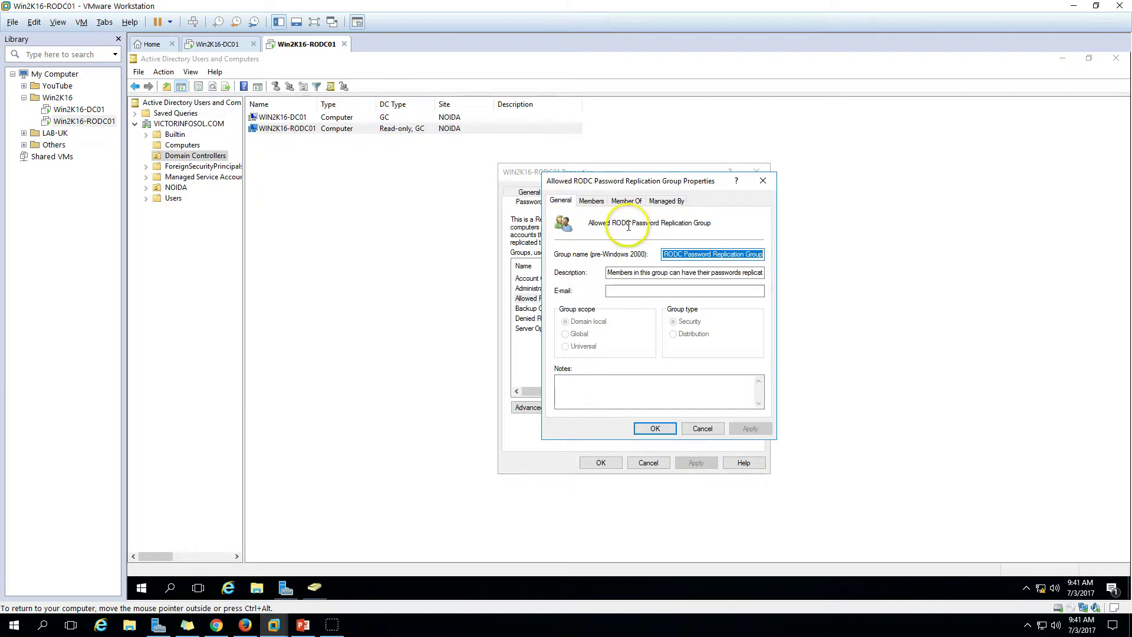
{"action": "left_click", "coordinate": [700, 429]}
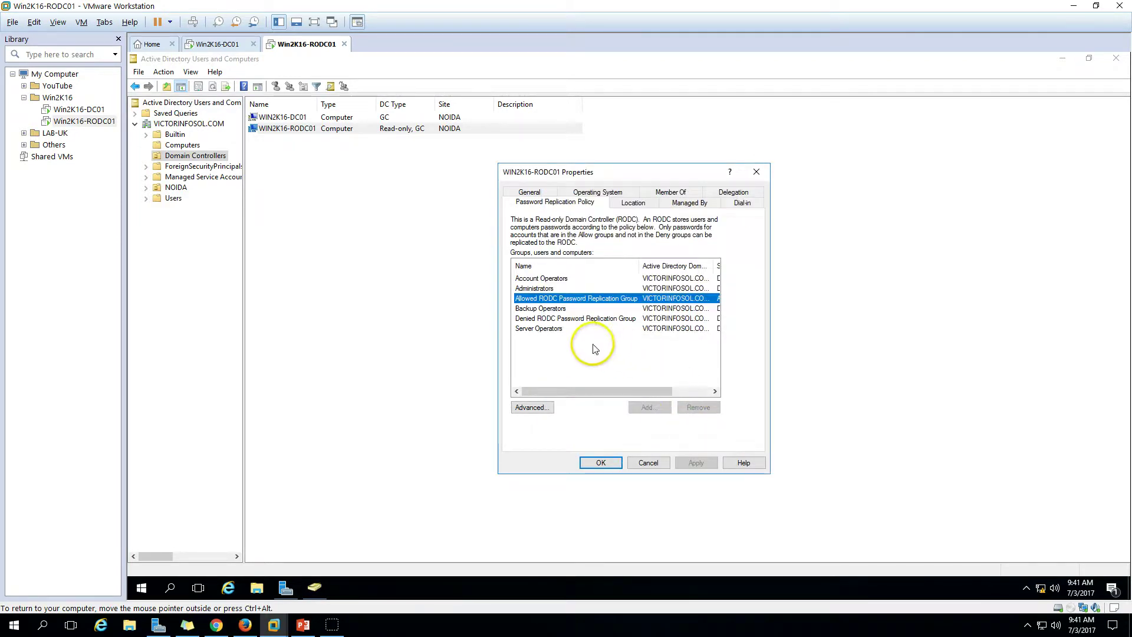
Review the advanced policy usage for accounts with passwords stored on the read-only domain controller and for accounts authenticated to it.
{"action": "left_click", "coordinate": [532, 407]}
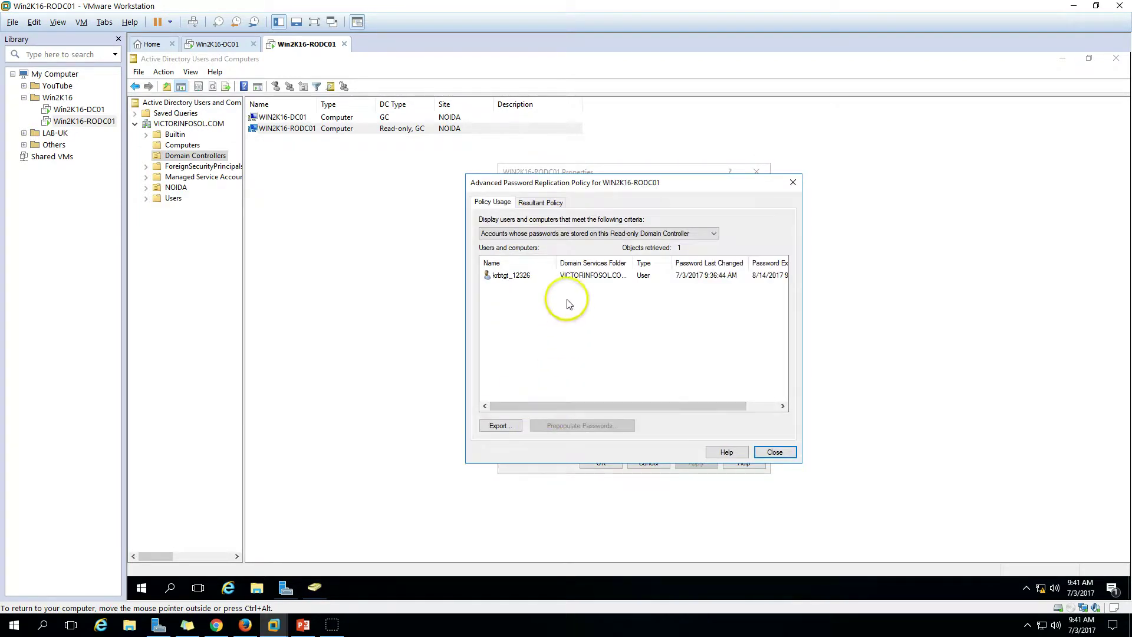
{"action": "left_click", "coordinate": [539, 202]}
{"action": "left_click", "coordinate": [492, 203]}
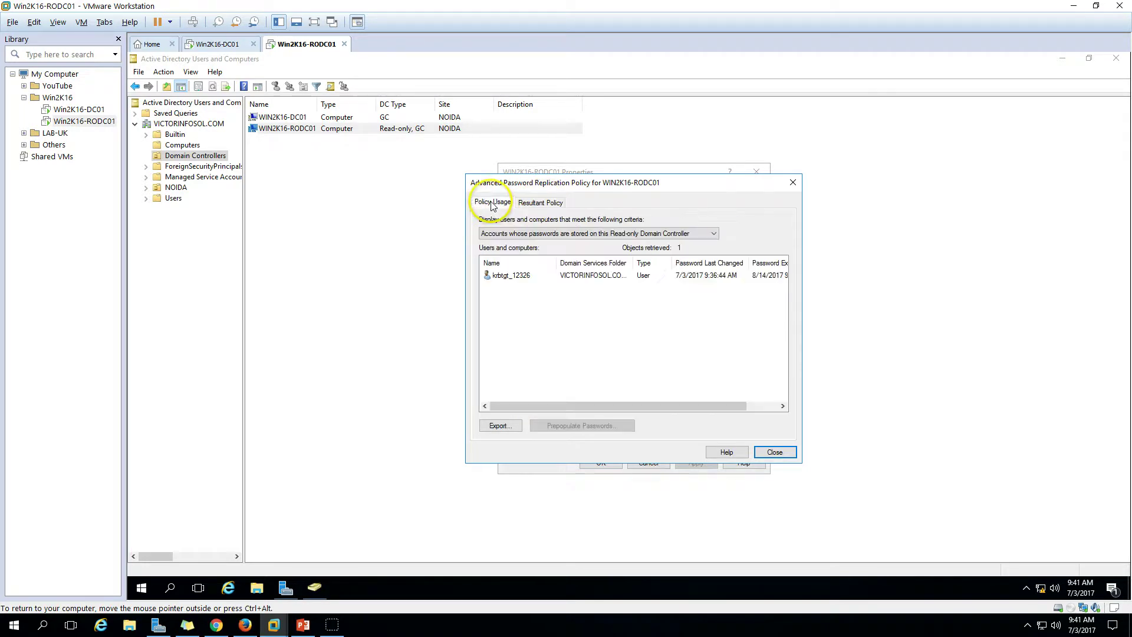
{"action": "left_click", "coordinate": [514, 276]}
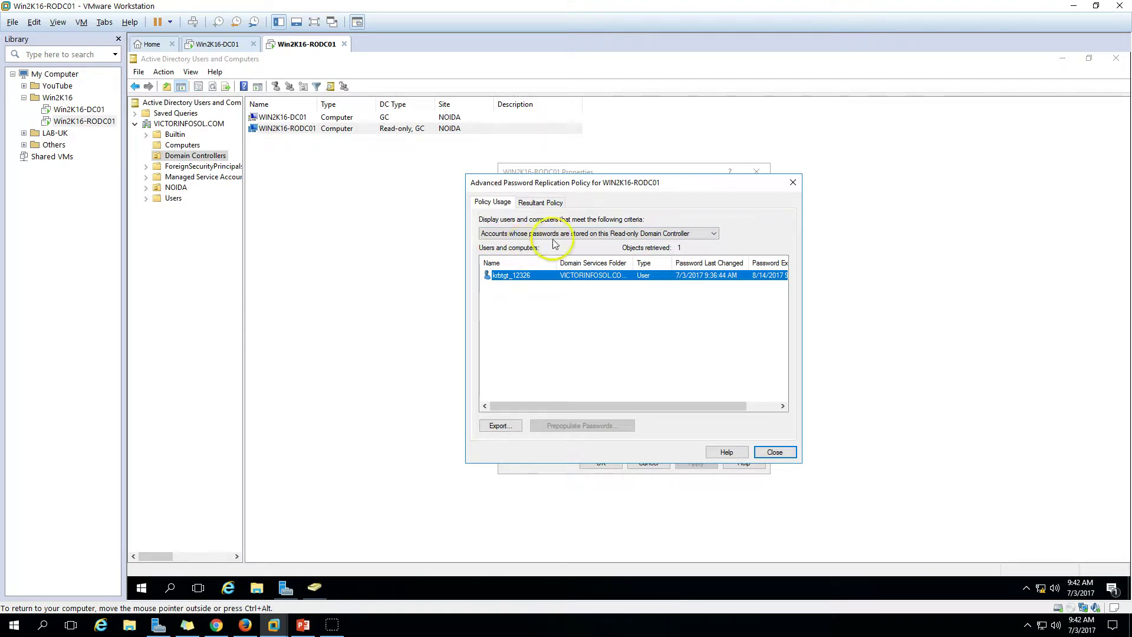
{"action": "left_click", "coordinate": [570, 234]}
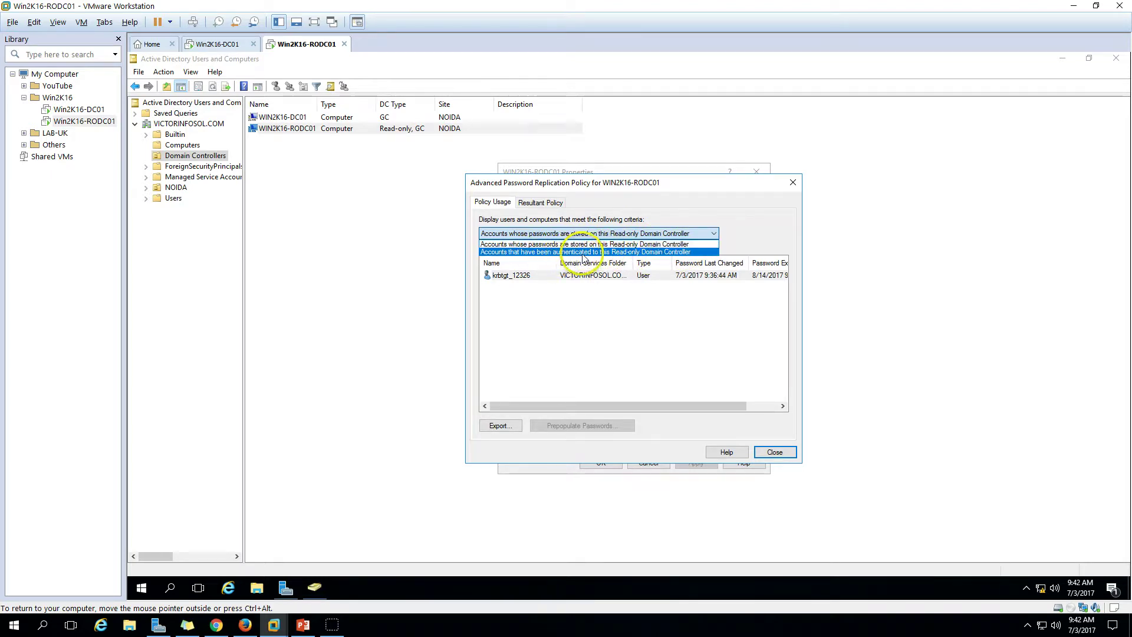
{"action": "left_click", "coordinate": [621, 253]}
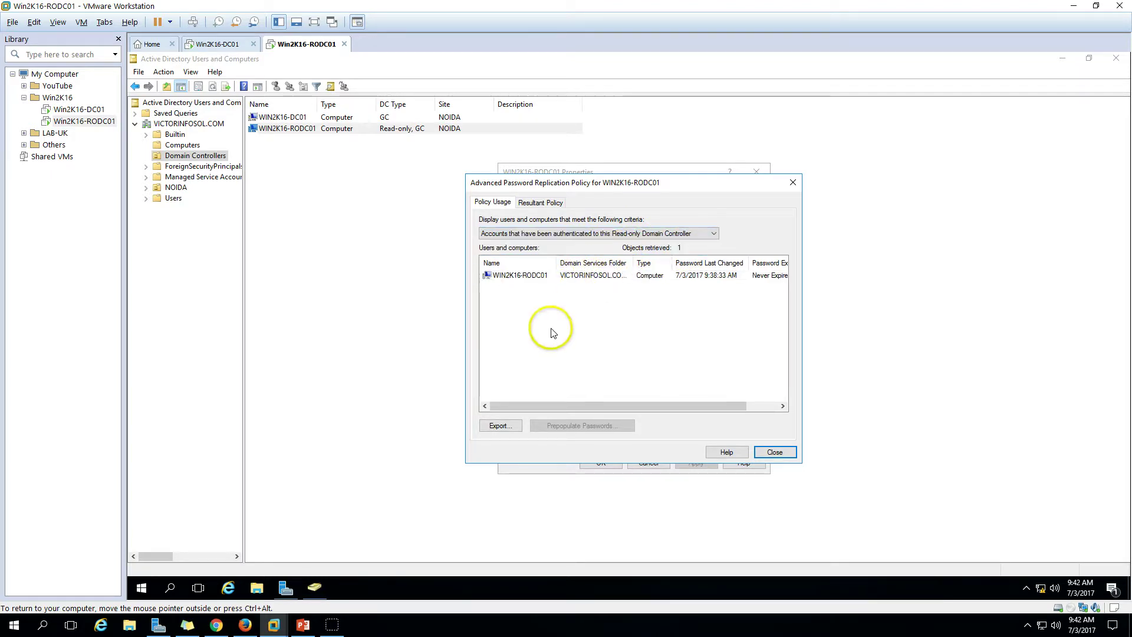
{"action": "left_click", "coordinate": [584, 274]}
{"action": "left_click", "coordinate": [588, 234]}
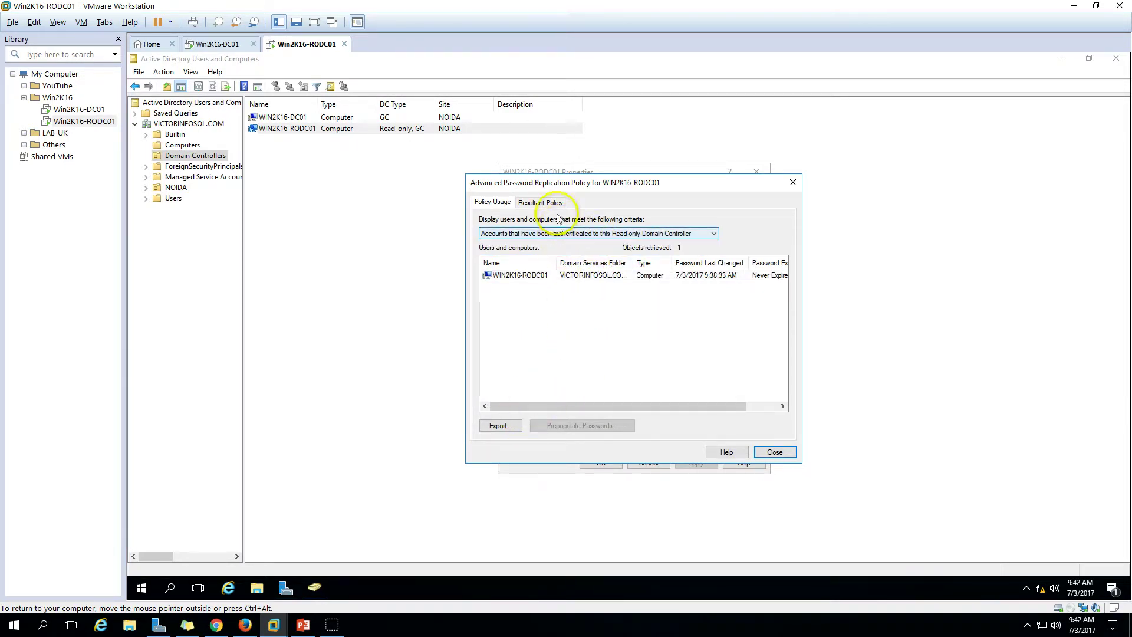
Examine the Resultant Policy options for WIN2K16-RODC01 without adding accounts, and close the advanced policy and server properties.
{"action": "left_click", "coordinate": [540, 202]}
{"action": "left_click", "coordinate": [494, 203]}
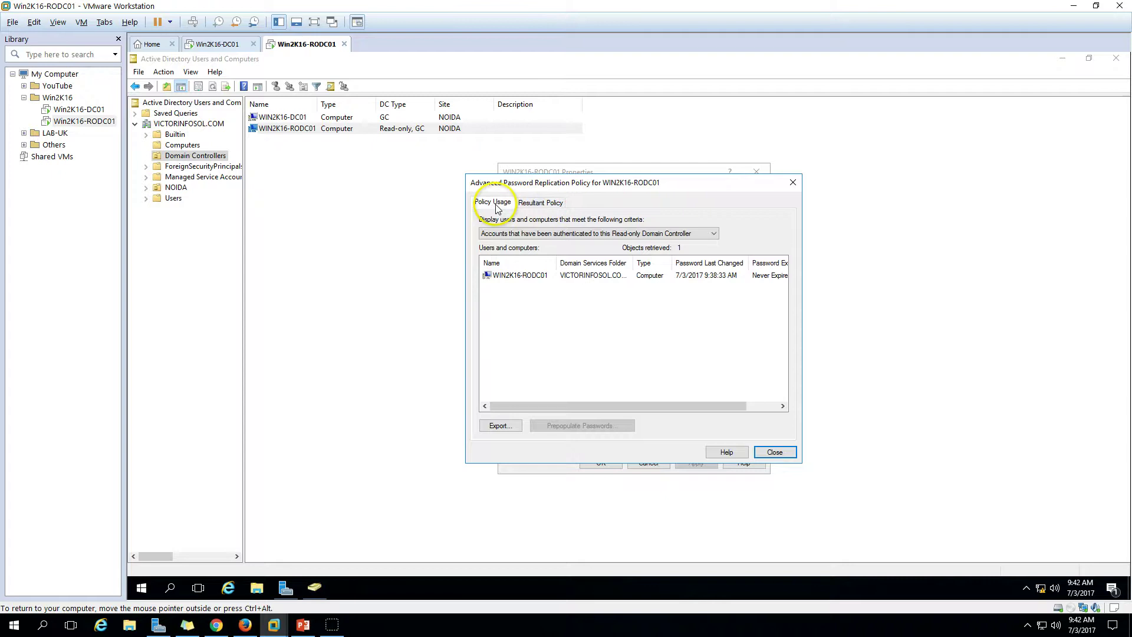
{"action": "left_click", "coordinate": [532, 207]}
{"action": "left_click", "coordinate": [506, 424]}
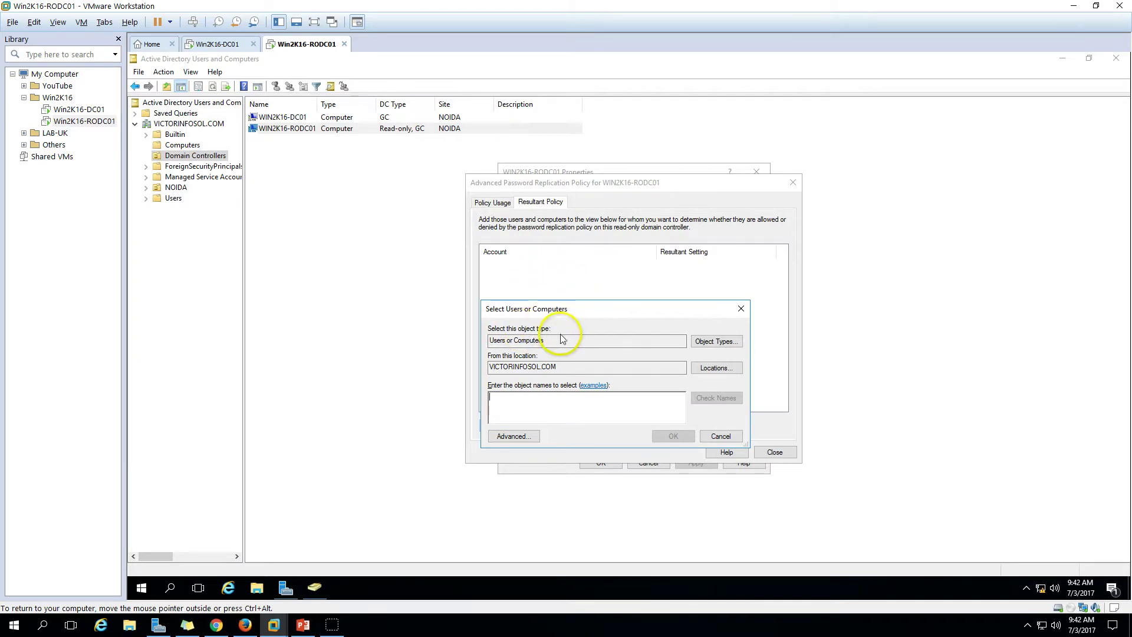
{"action": "left_click", "coordinate": [723, 436]}
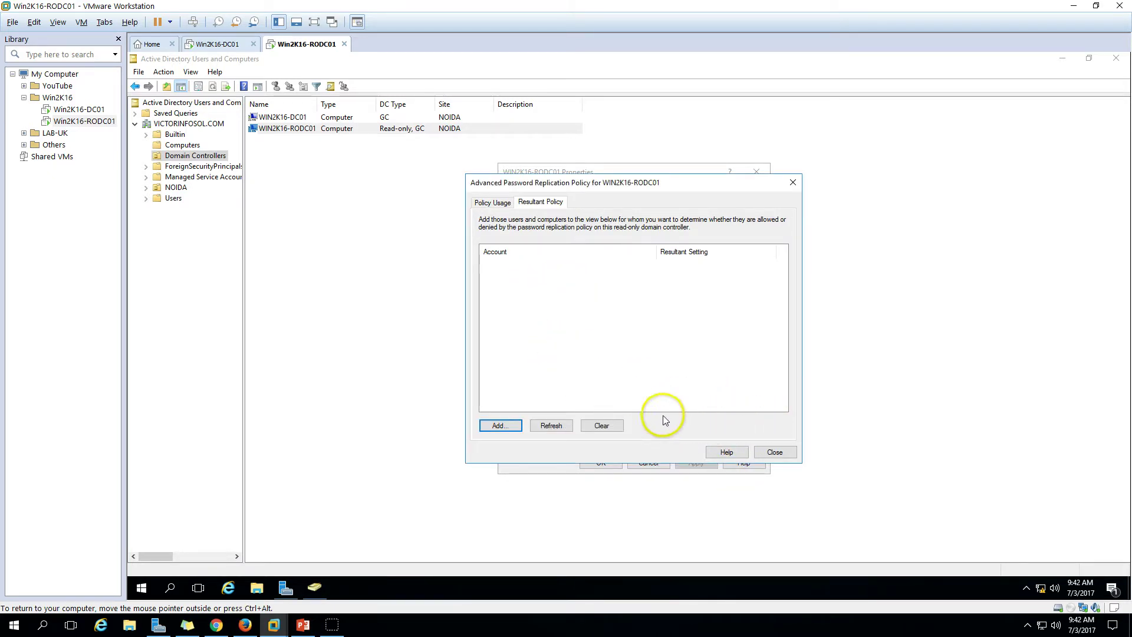
{"action": "left_click", "coordinate": [606, 426]}
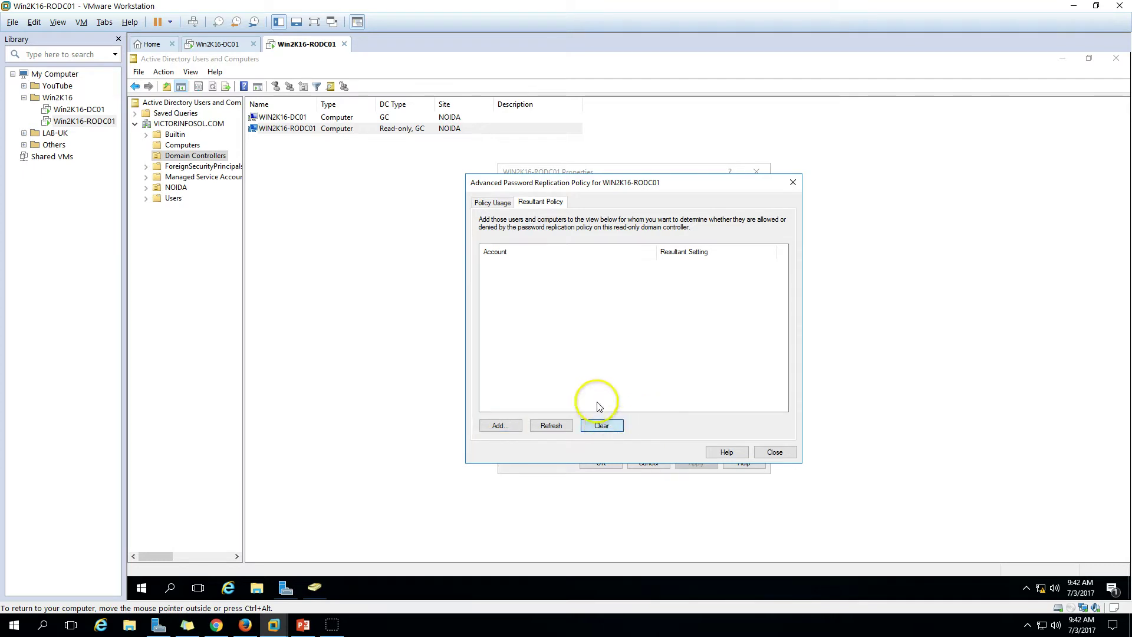
{"action": "left_click", "coordinate": [725, 453]}
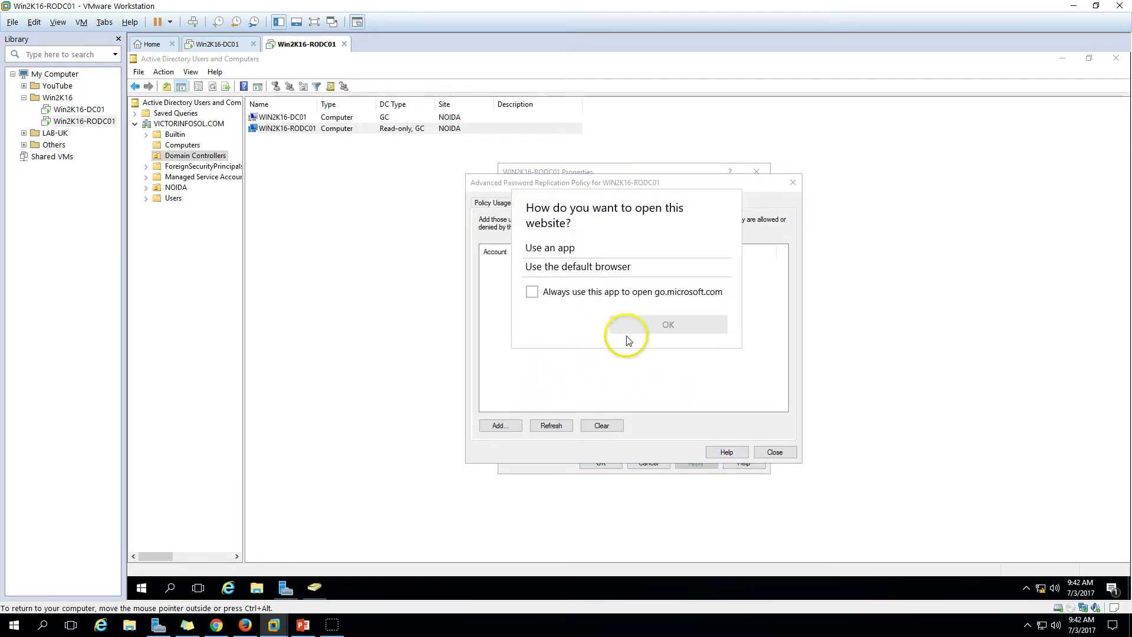
{"action": "left_click", "coordinate": [553, 430]}
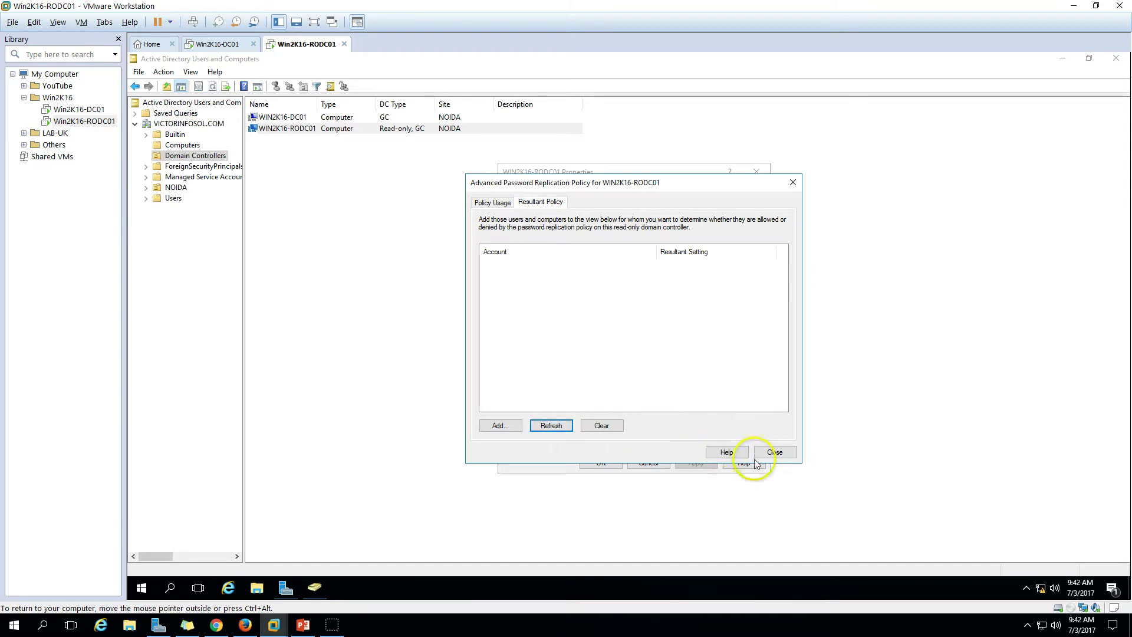
{"action": "left_click", "coordinate": [785, 455]}
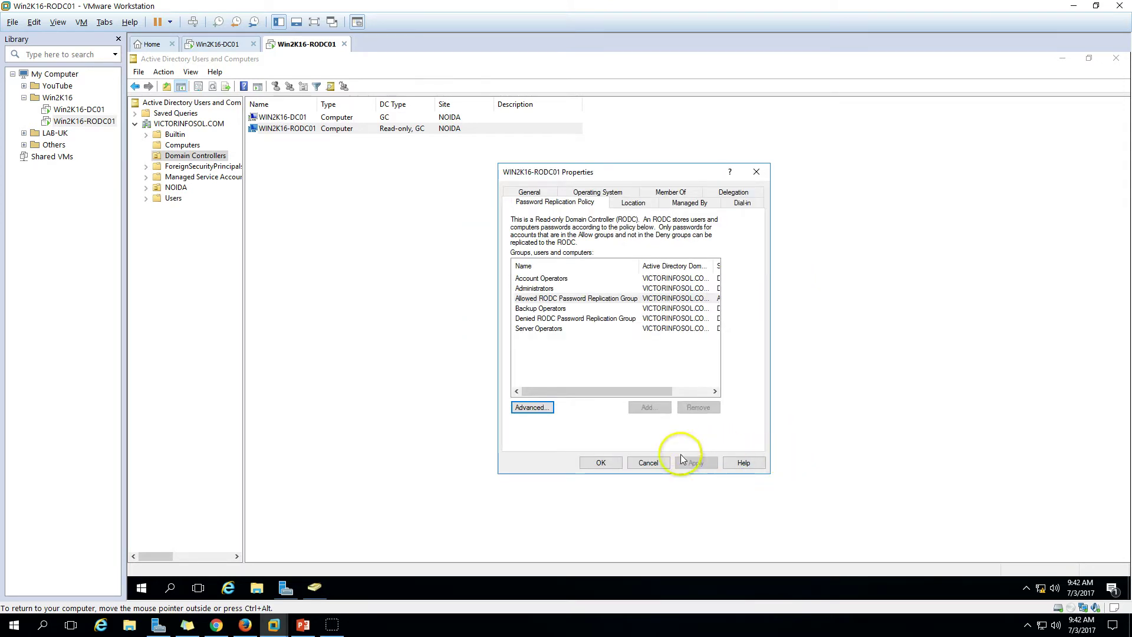
{"action": "left_click", "coordinate": [647, 464]}
{"action": "right_click", "coordinate": [354, 247]}
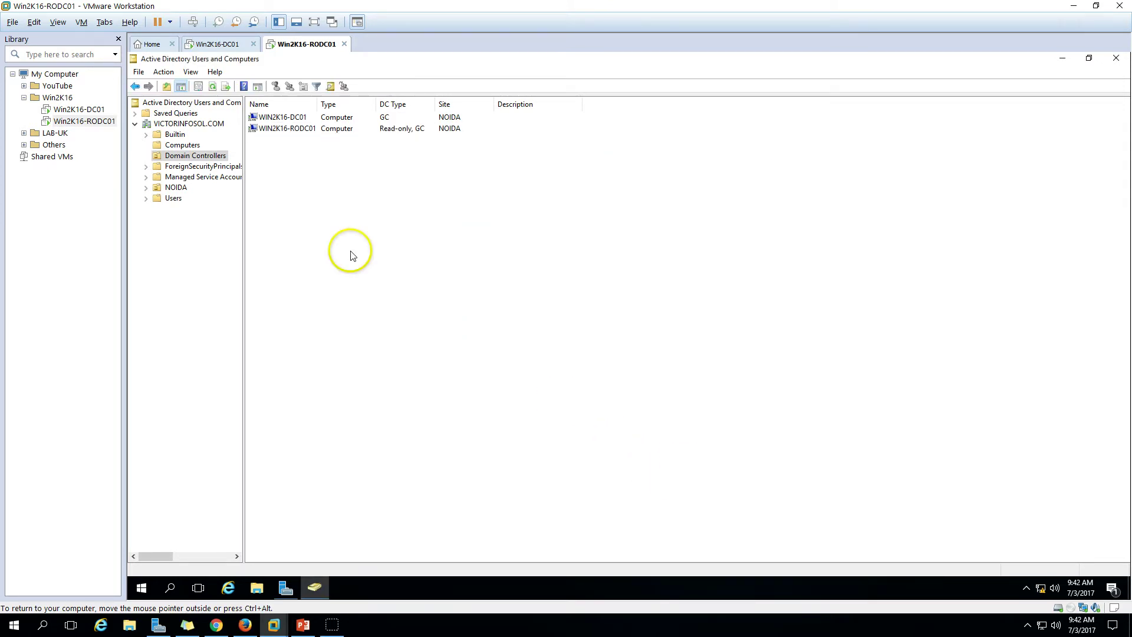
{"action": "left_click", "coordinate": [357, 212]}
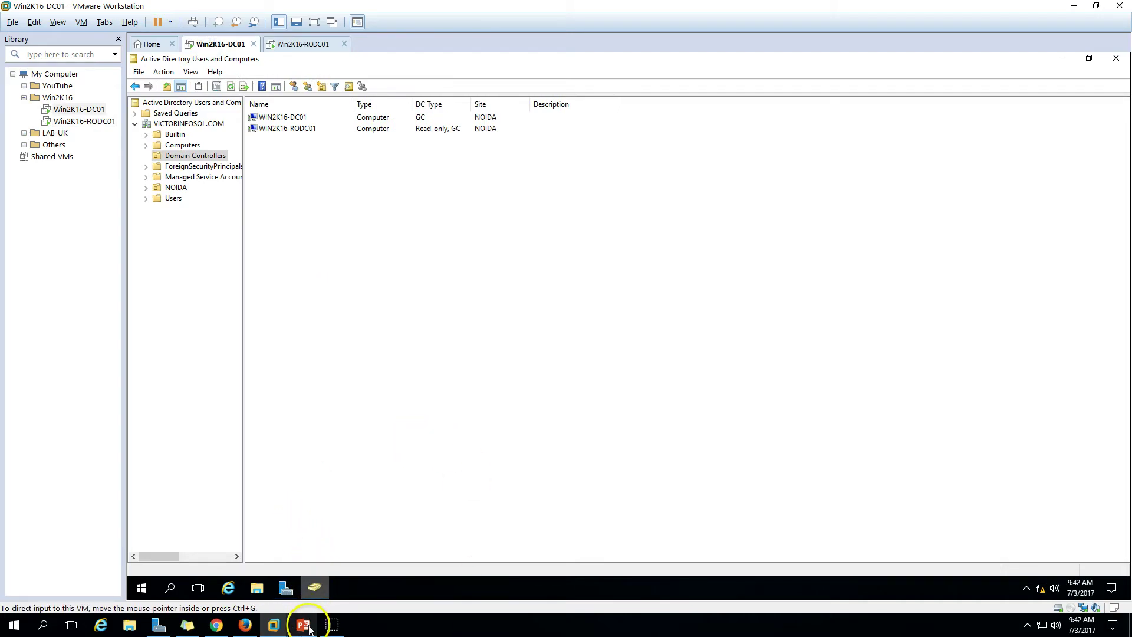
Switch to the PowerPoint slide show and advance past the installation task list to the closing slide.
{"action": "left_click", "coordinate": [303, 624]}
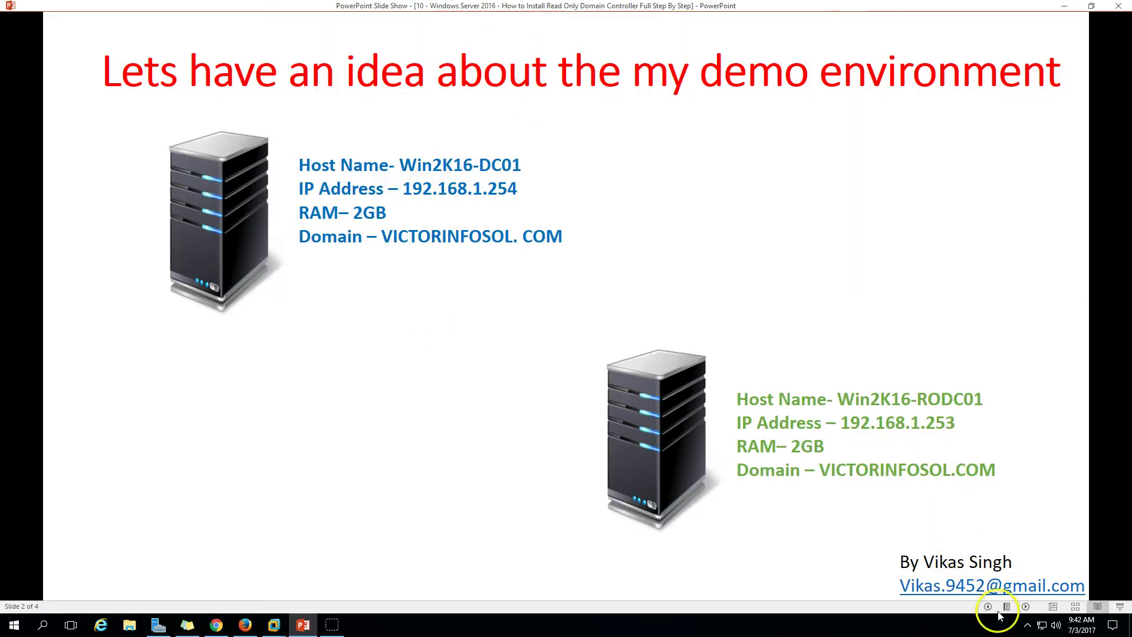
{"action": "left_click", "coordinate": [1026, 607]}
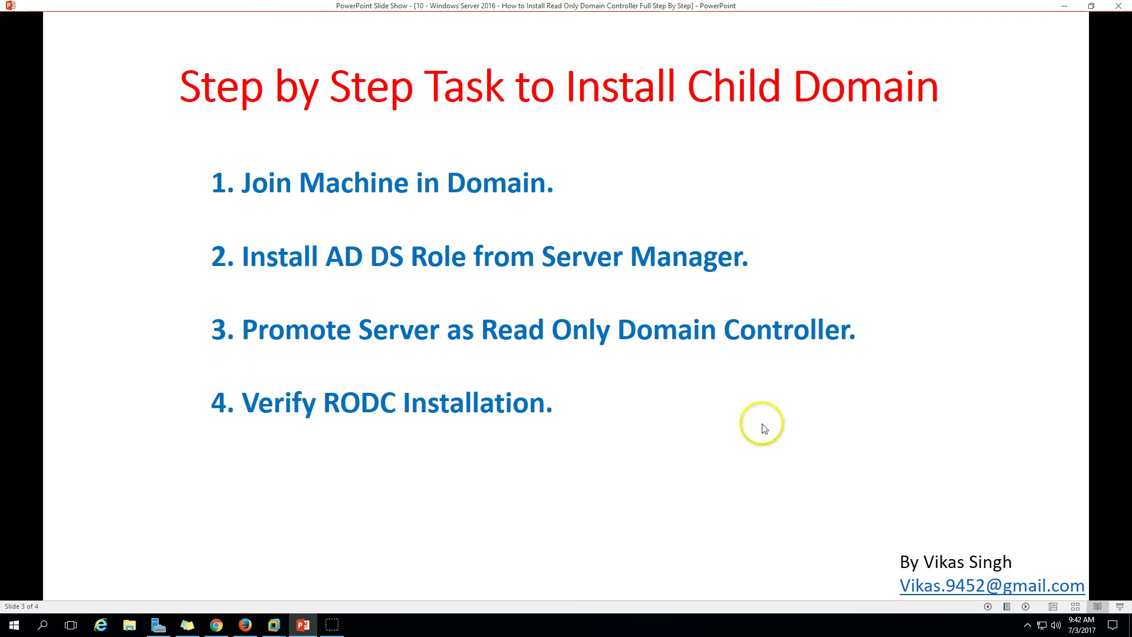
{"action": "left_click", "coordinate": [1026, 606]}
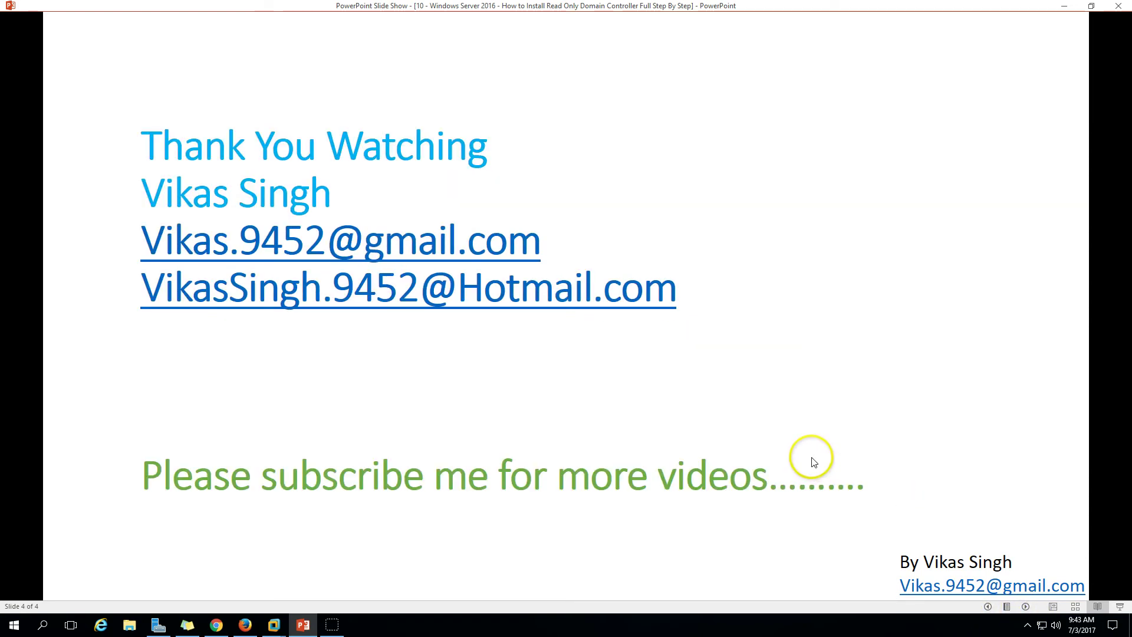